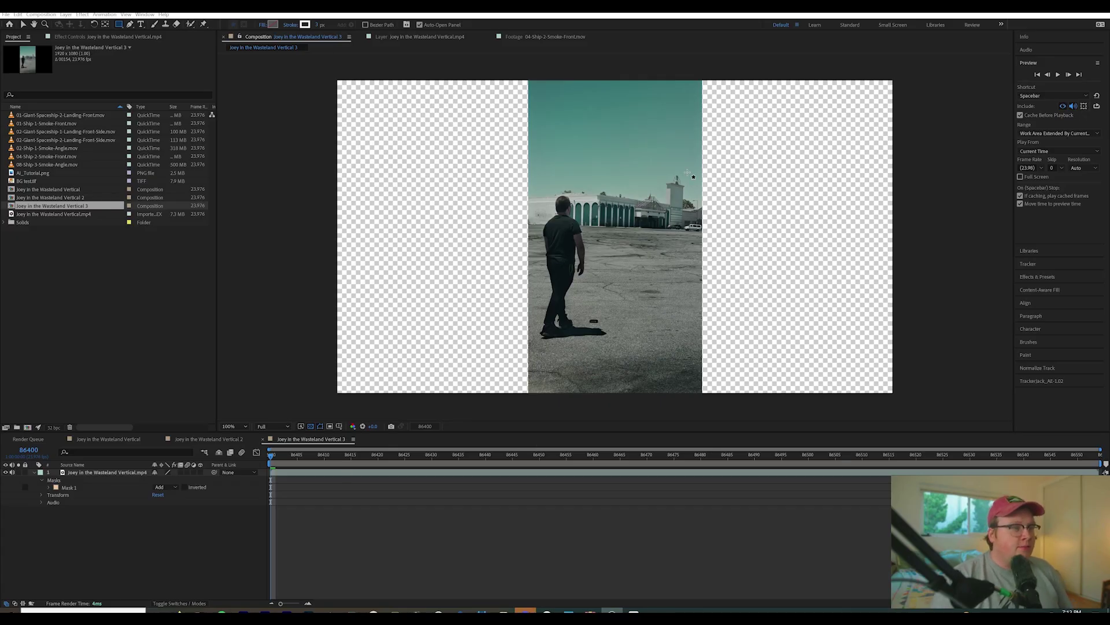
Step: Preview and scrub the Vertical 3 comp, then switch to the Joey in the Wasteland Vertical comp
key(space)
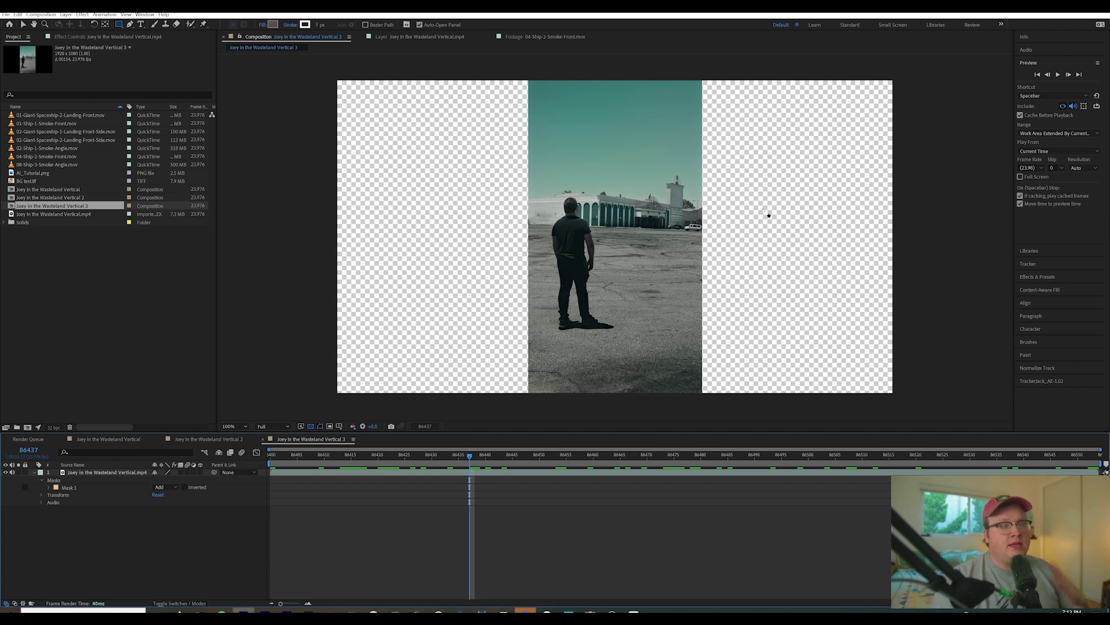
drag(496, 454, 550, 452)
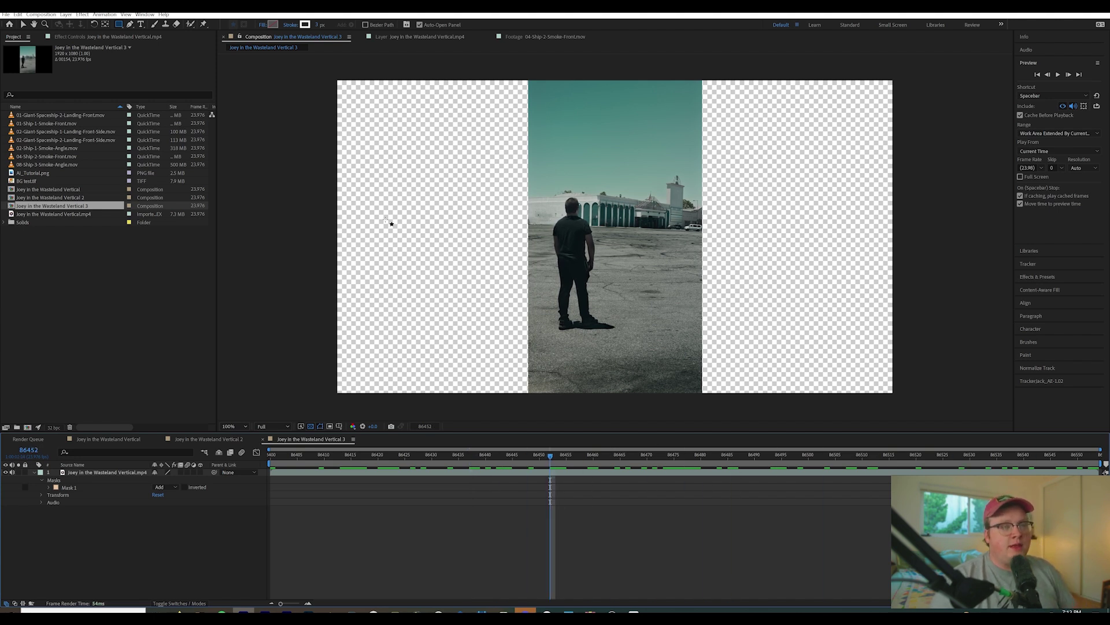
mouse_move(560, 454)
mouse_down()
mouse_move(717, 461)
mouse_move(511, 465)
mouse_move(563, 465)
mouse_up()
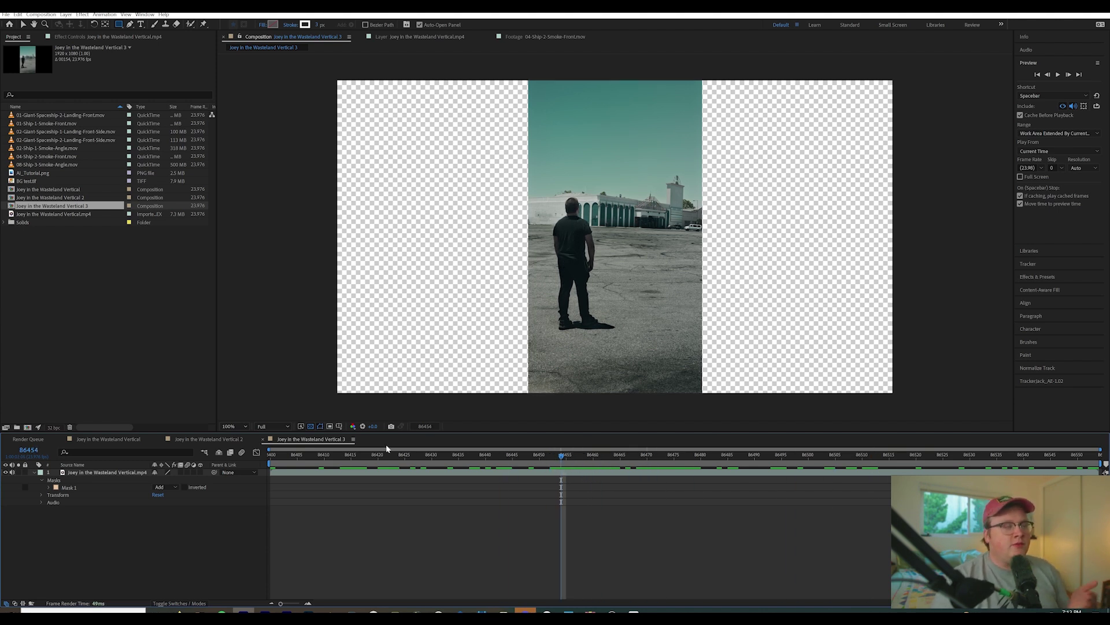
click(130, 439)
Step: Scrub the spaceship composite, then switch to Joey in the Wasteland Vertical 2 and preview it
drag(377, 465, 695, 464)
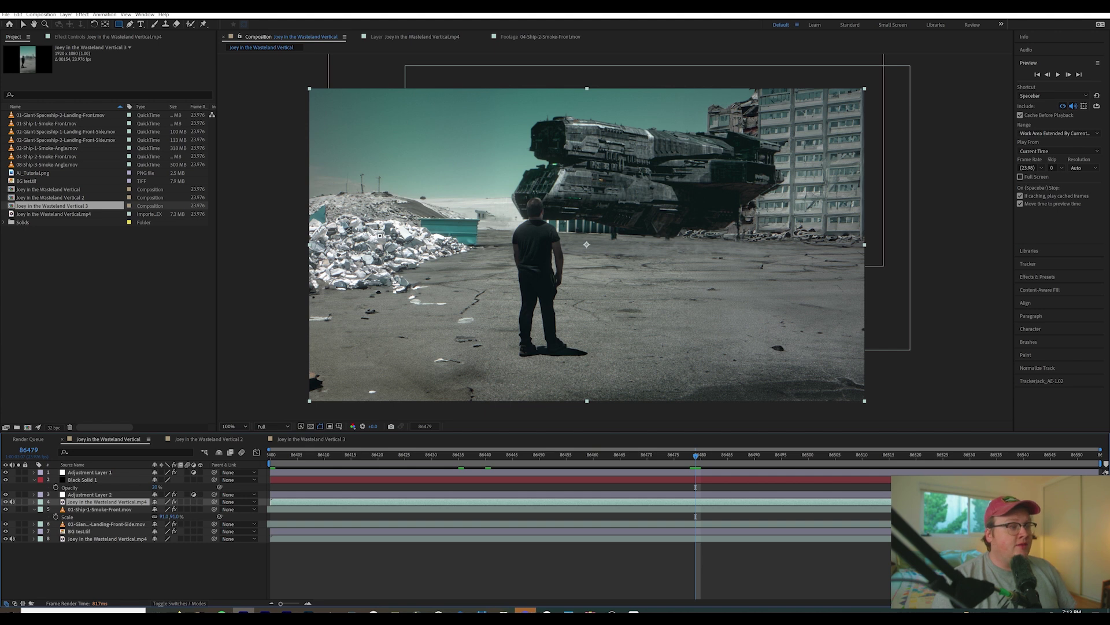
click(207, 440)
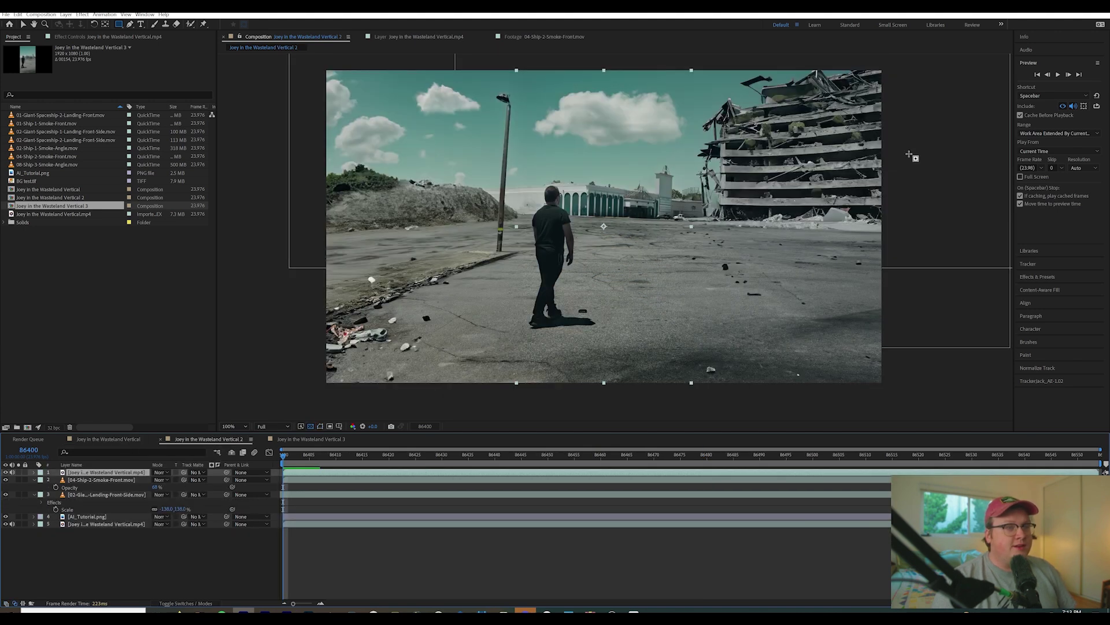
key(space)
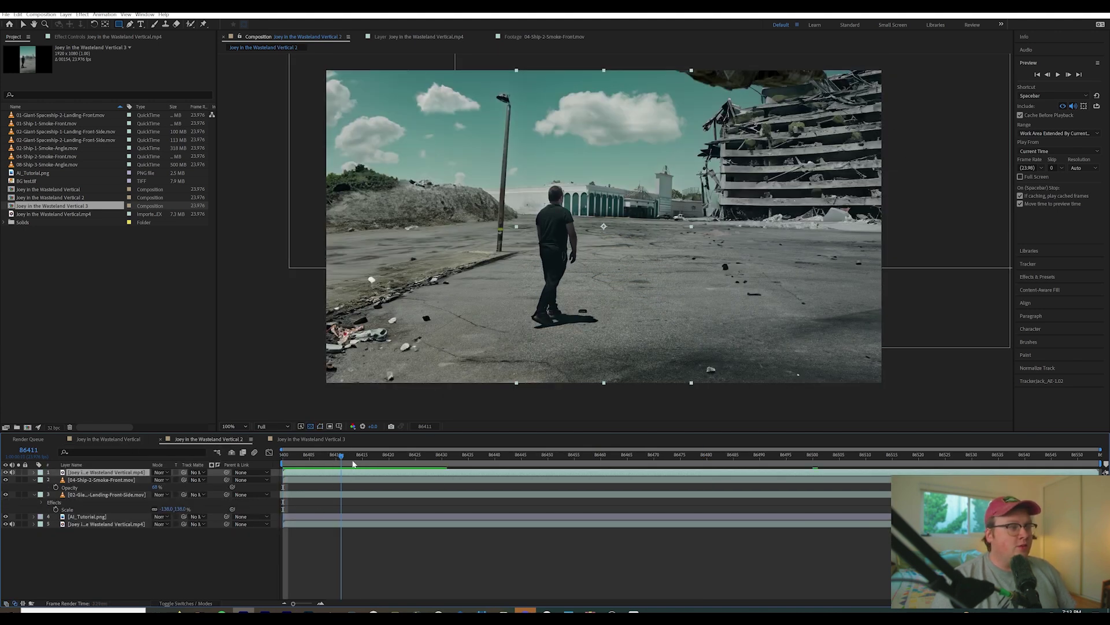
key(space)
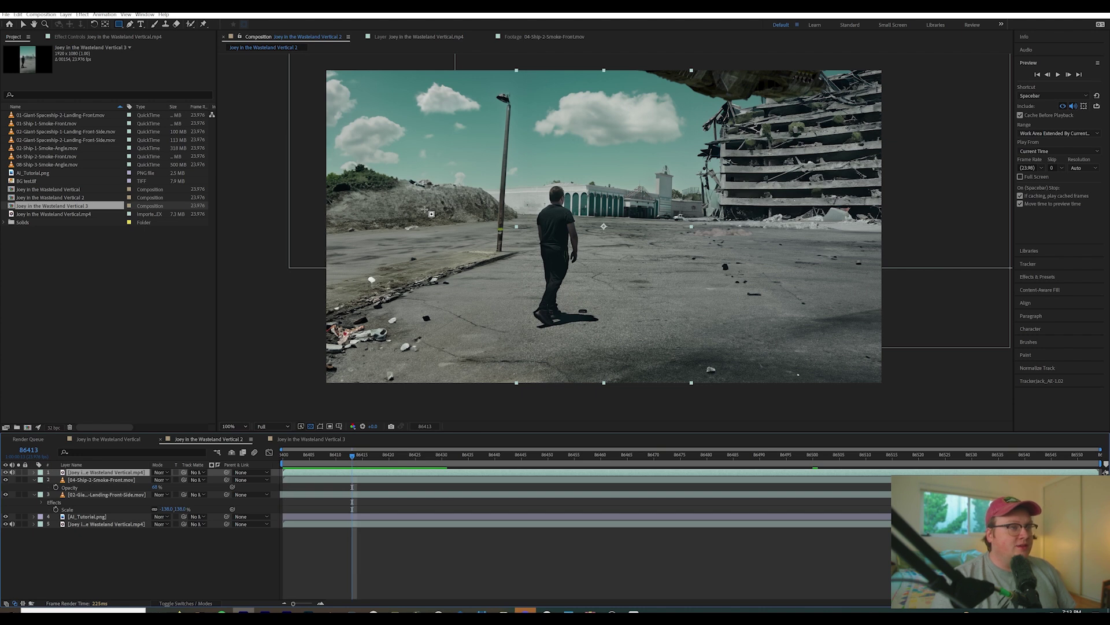
Step: Return to Joey in the Wasteland Vertical 3 with the playhead at its first frame, 86400
click(332, 440)
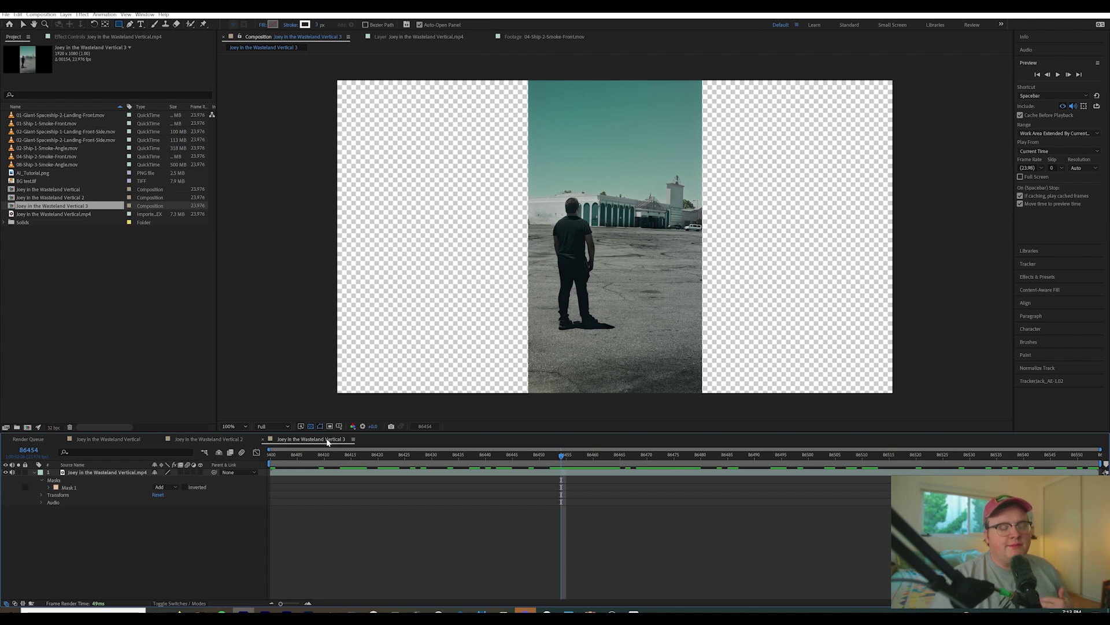
click(556, 455)
drag(525, 462, 271, 457)
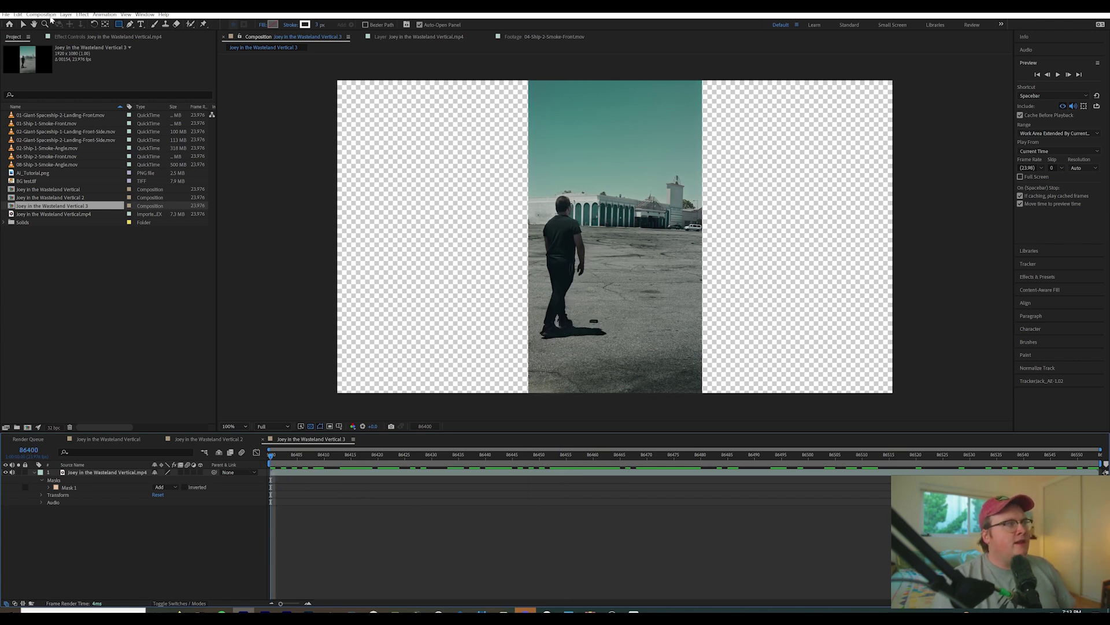
click(41, 14)
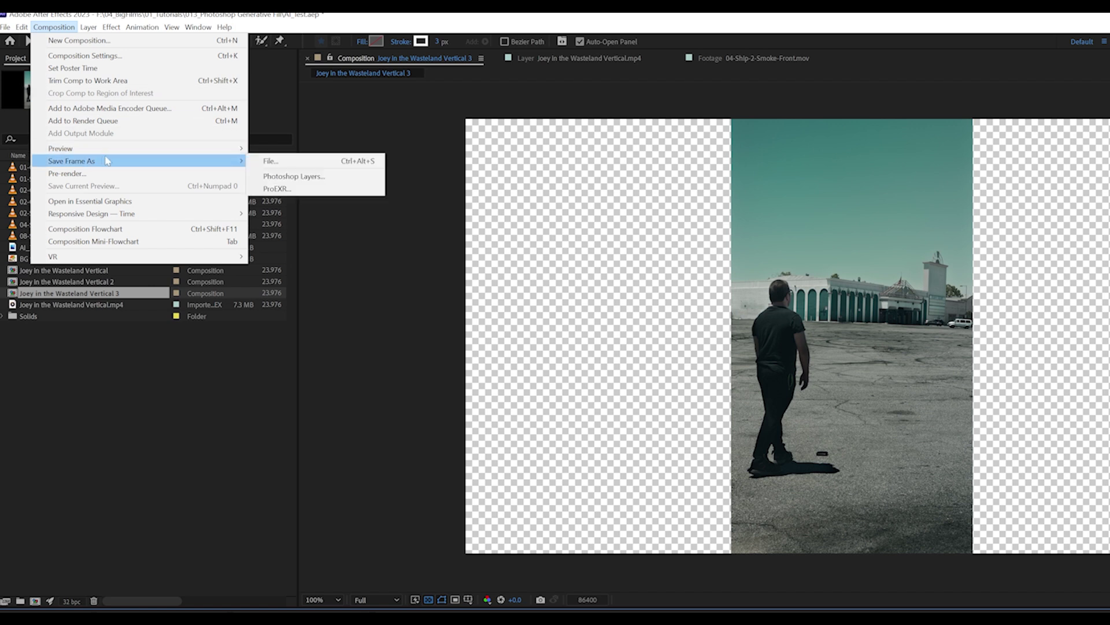
Step: Save the current frame as a Photoshop (*.psd) file
click(279, 158)
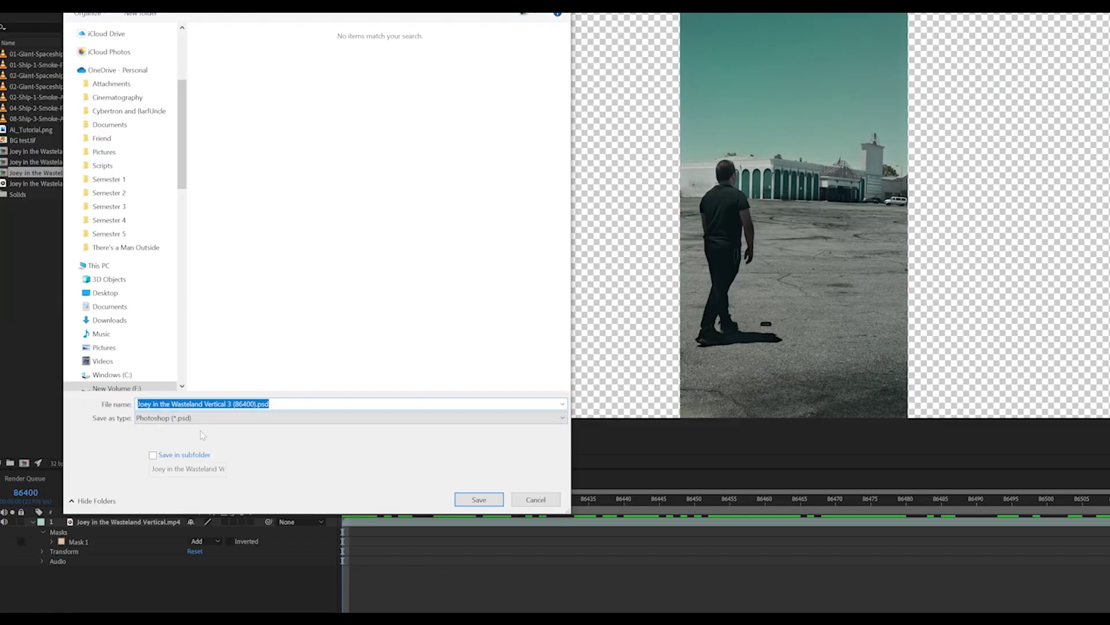
click(323, 419)
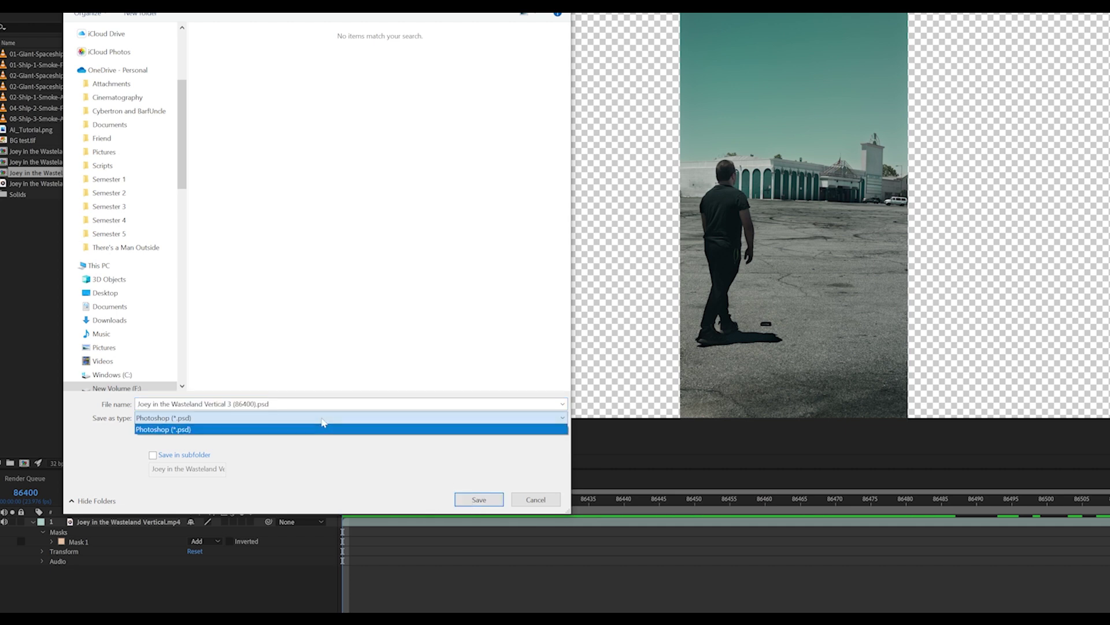
click(331, 455)
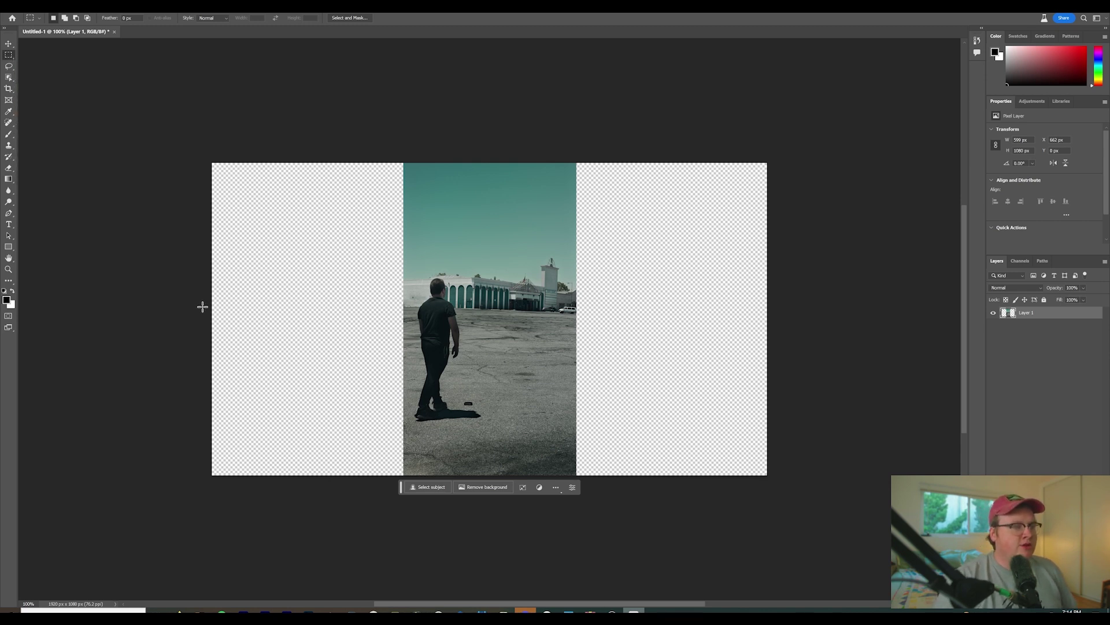
Step: Fill the empty lower-left area using prompt-less Generative Fill, previewing variation 2
drag(203, 306, 406, 482)
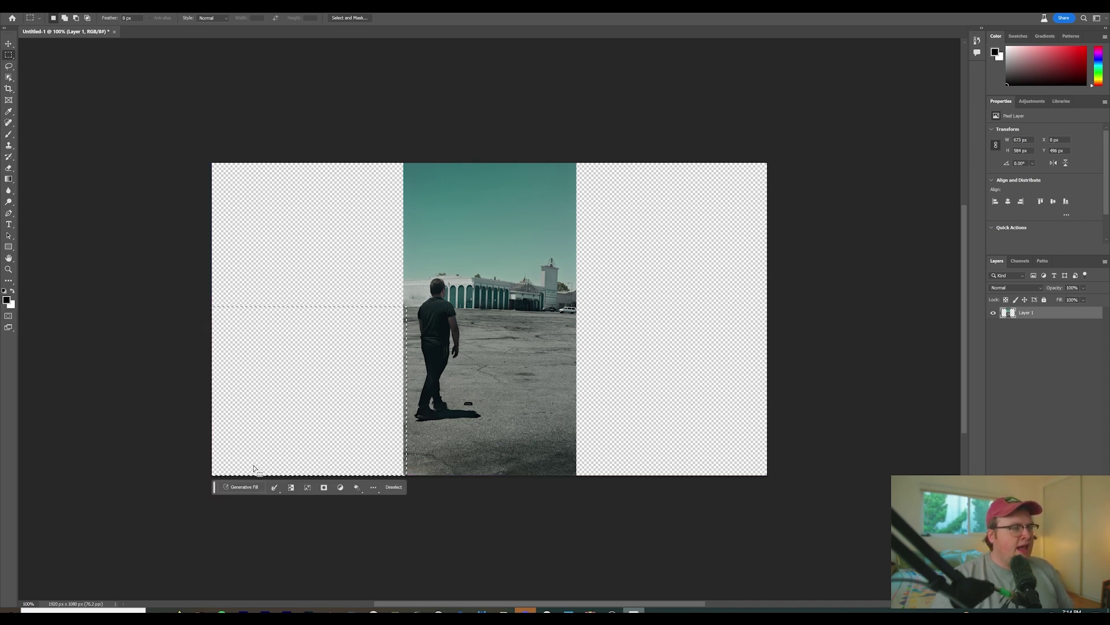
click(244, 488)
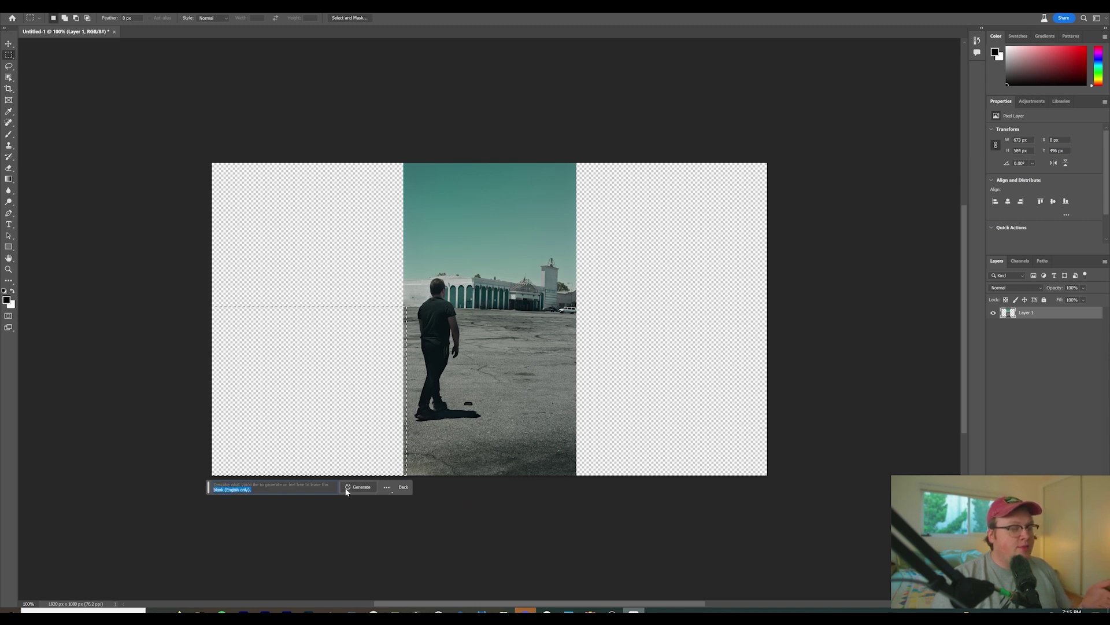
click(365, 488)
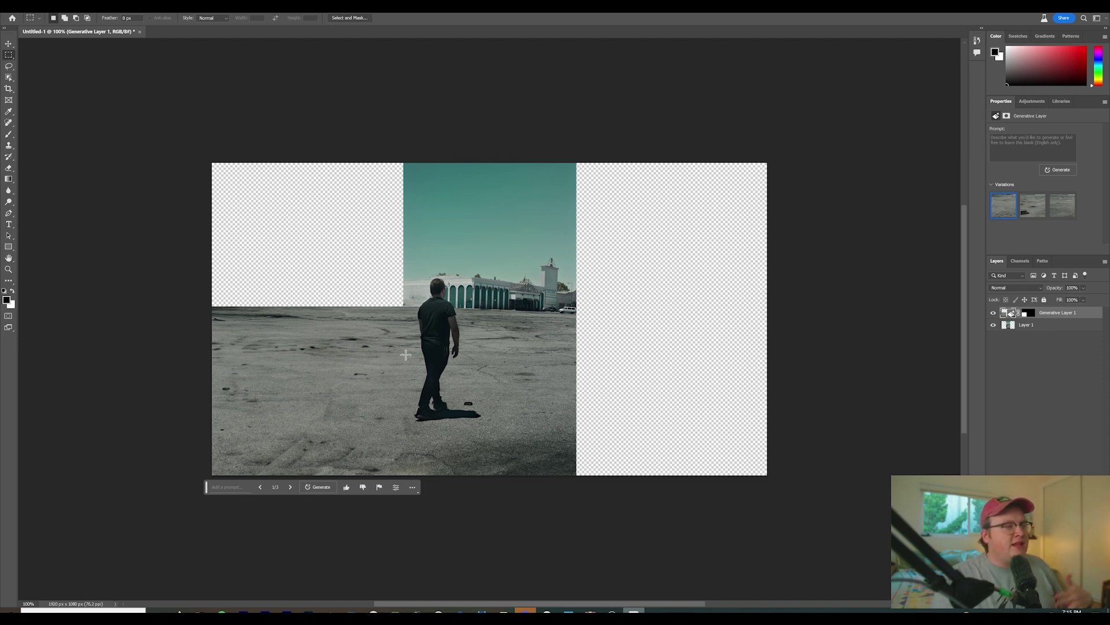
click(291, 488)
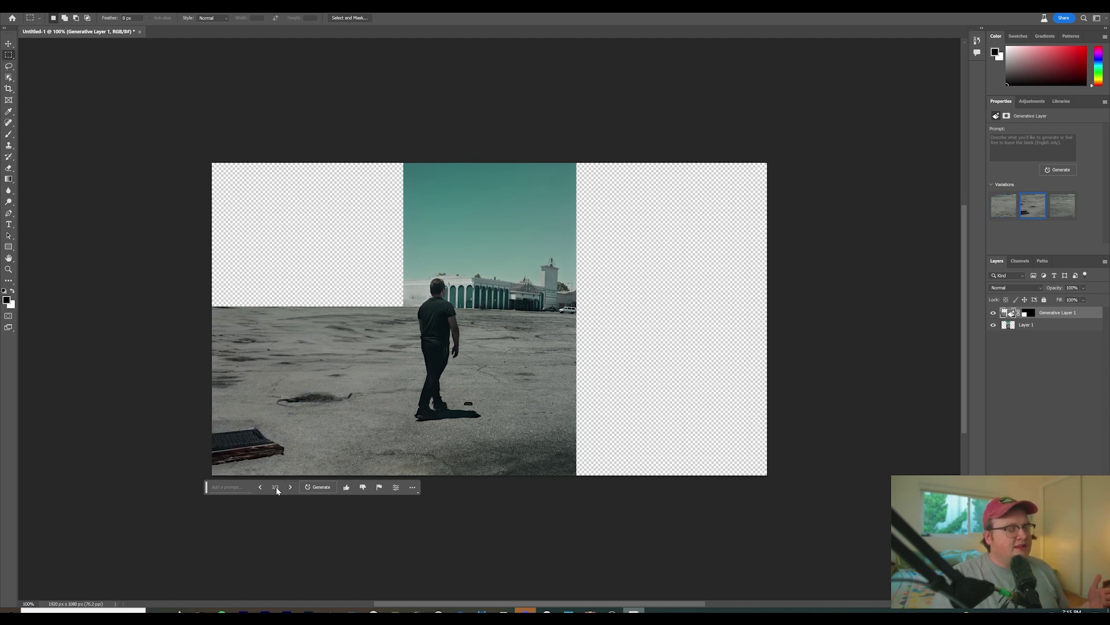
Step: Compare the three ground variations and keep the third, cracked grey asphalt
click(261, 487)
click(291, 487)
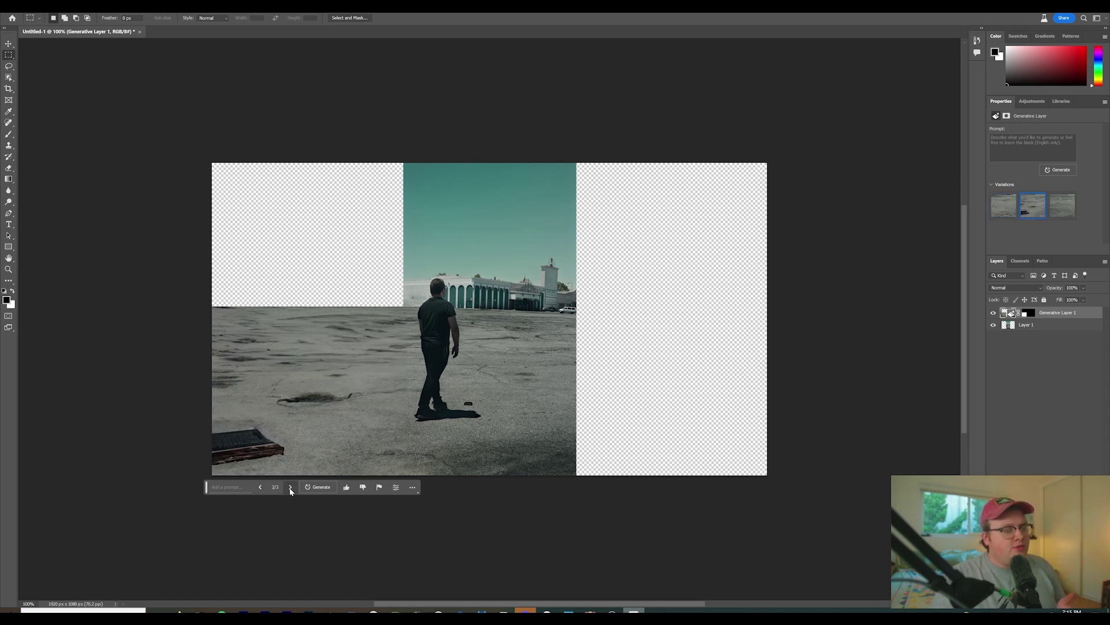
click(290, 487)
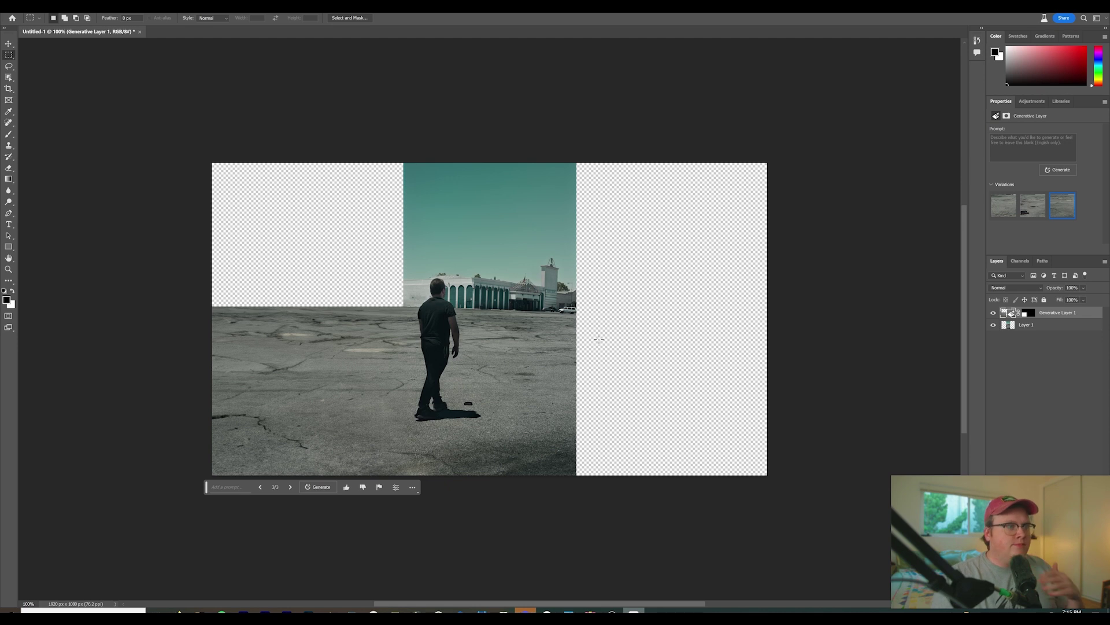
drag(213, 163, 406, 492)
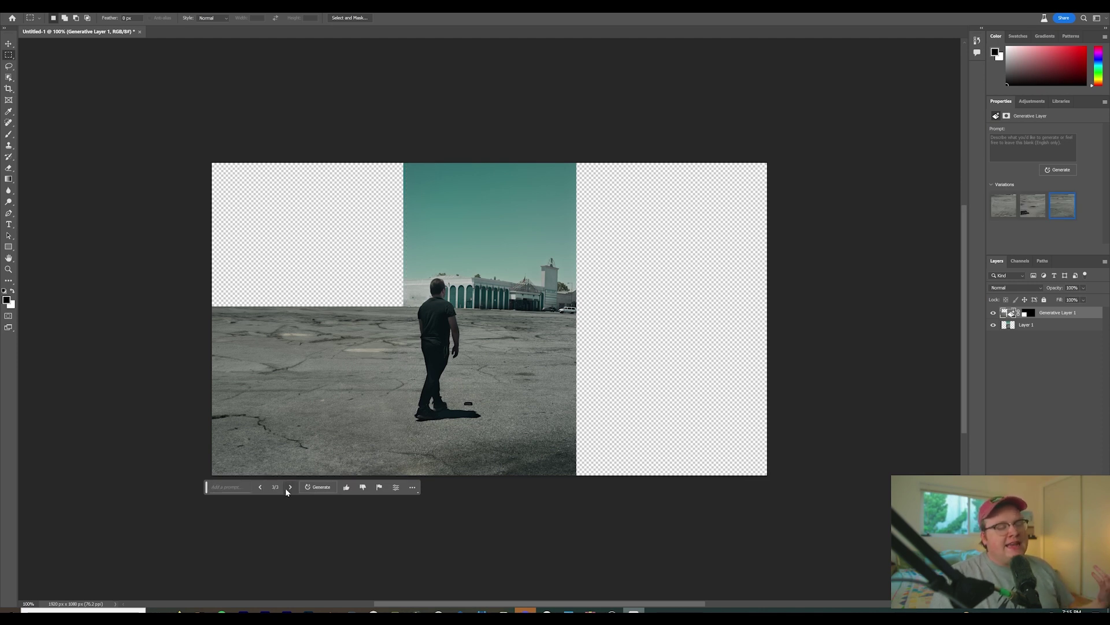
click(261, 487)
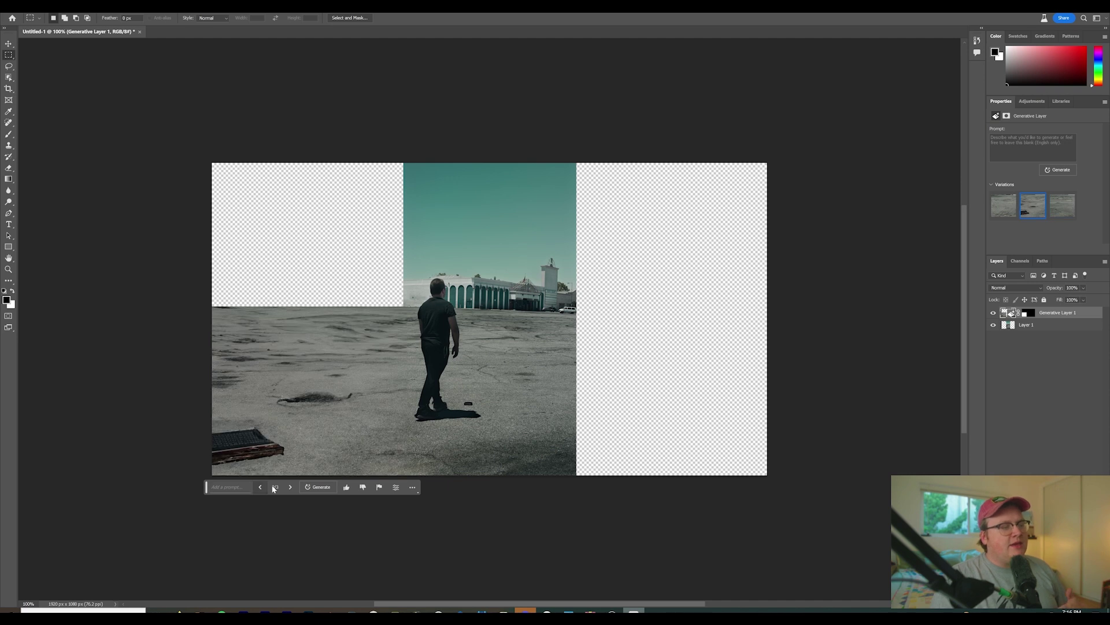
click(290, 487)
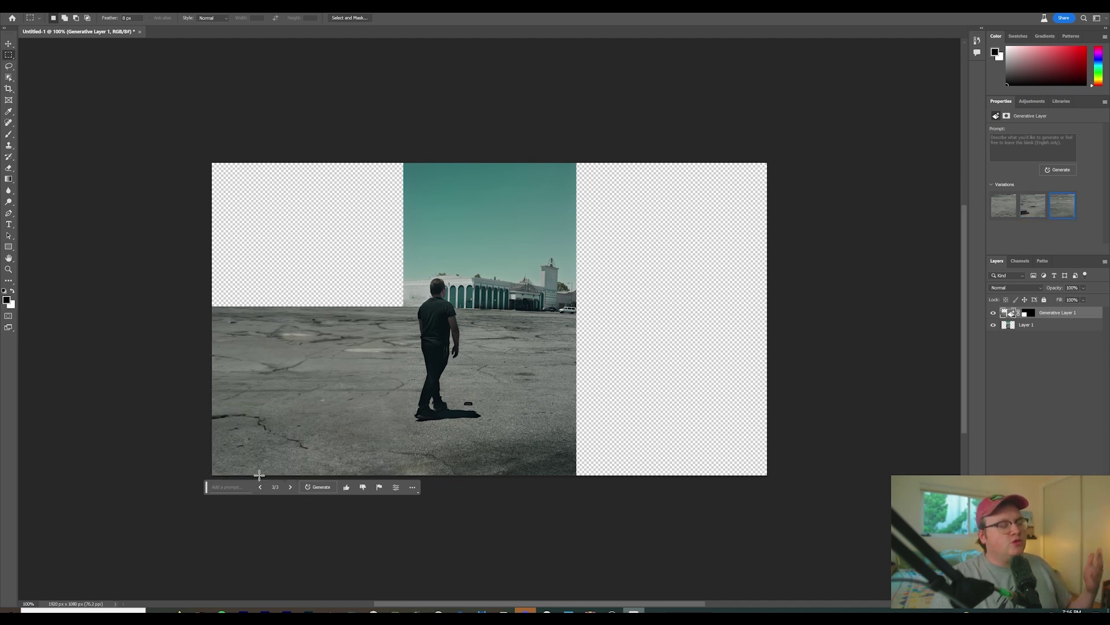
Step: Regenerate the lower-left ground from the prompt 'destroyed road' and keep variation 1
click(241, 486)
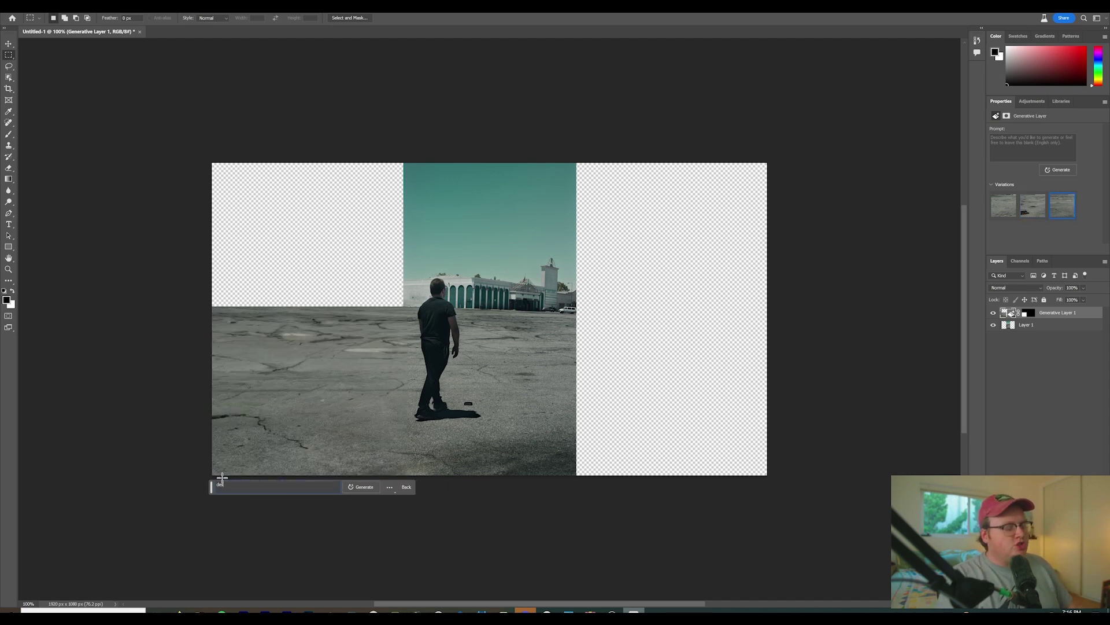
text(destroyed road)
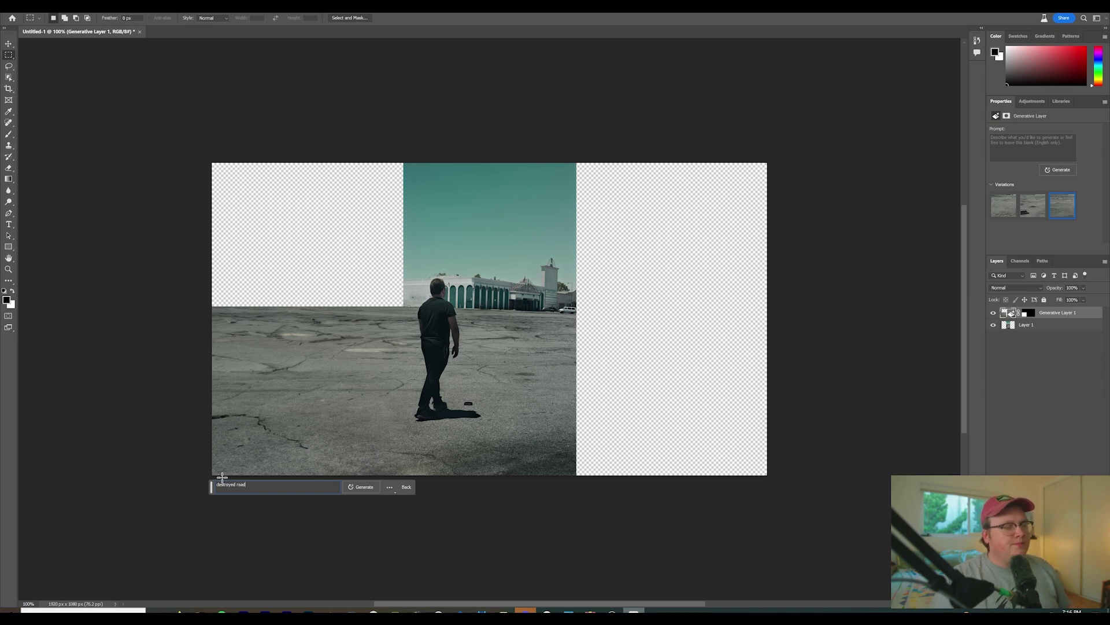
click(363, 489)
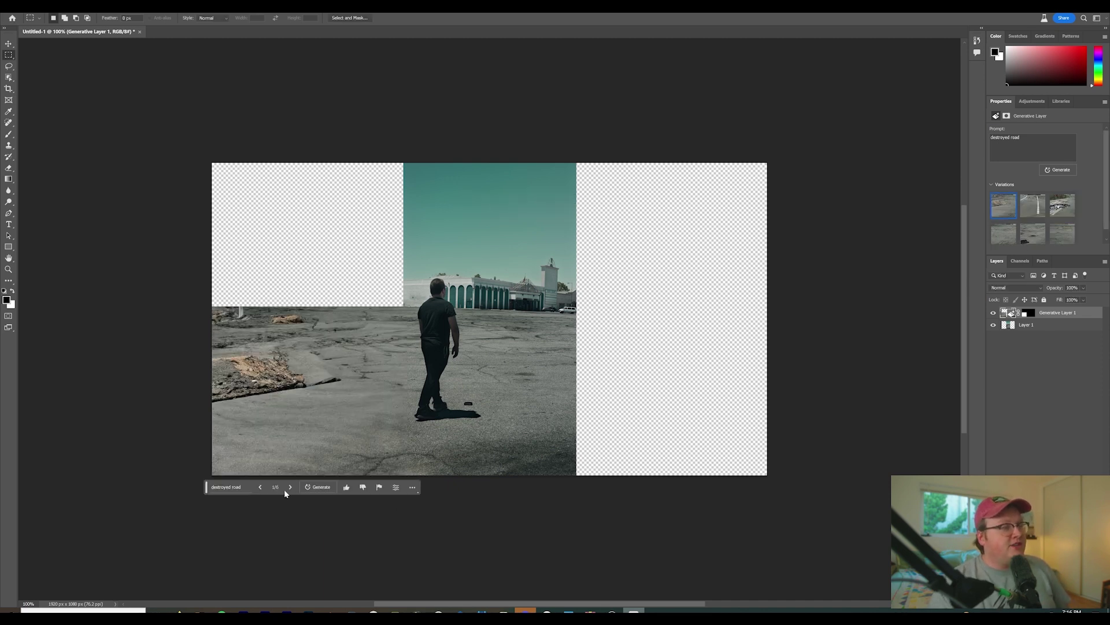
click(290, 488)
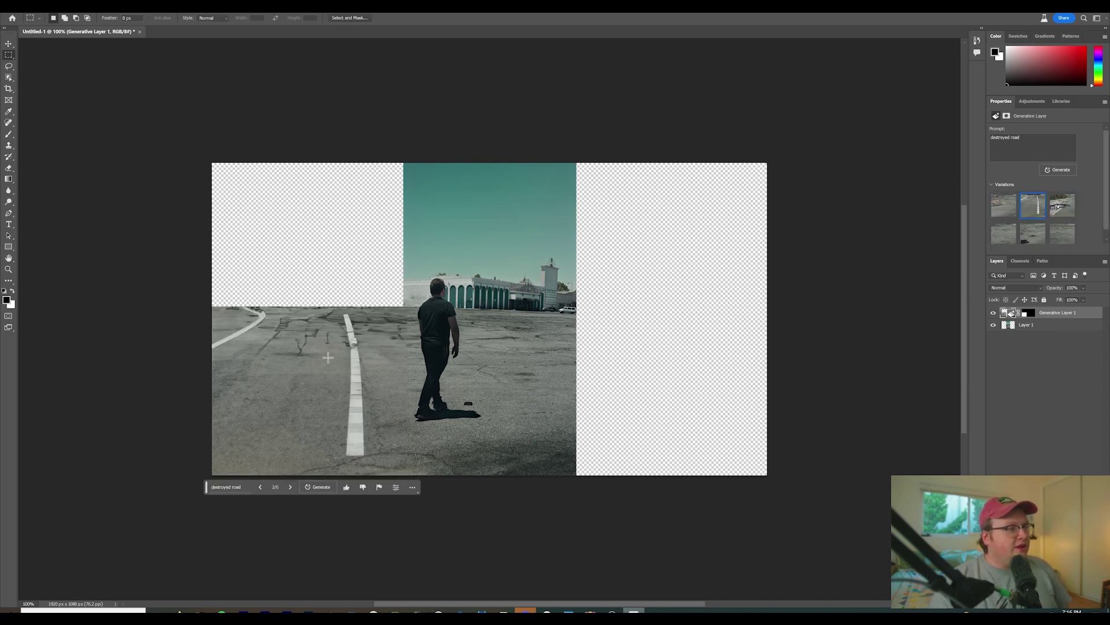
click(290, 489)
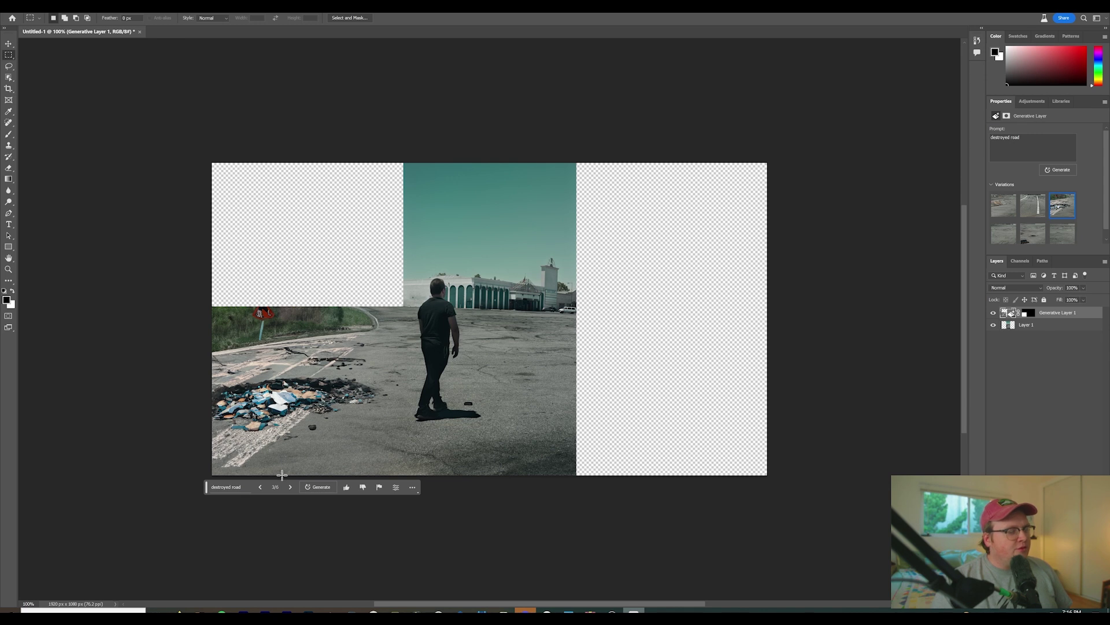
click(261, 487)
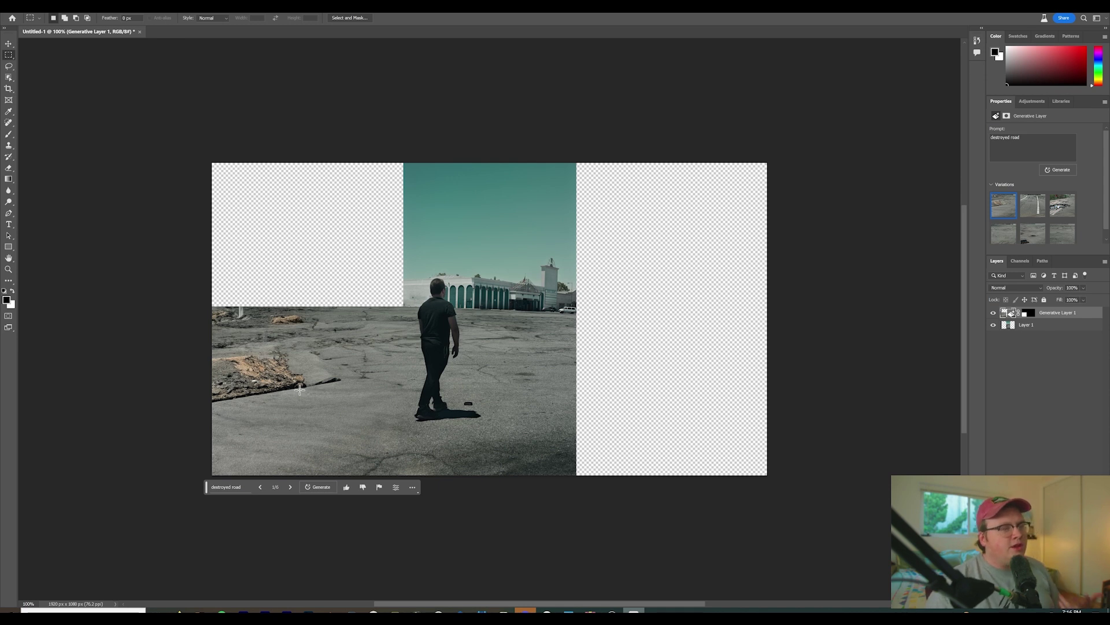
drag(217, 144, 406, 308)
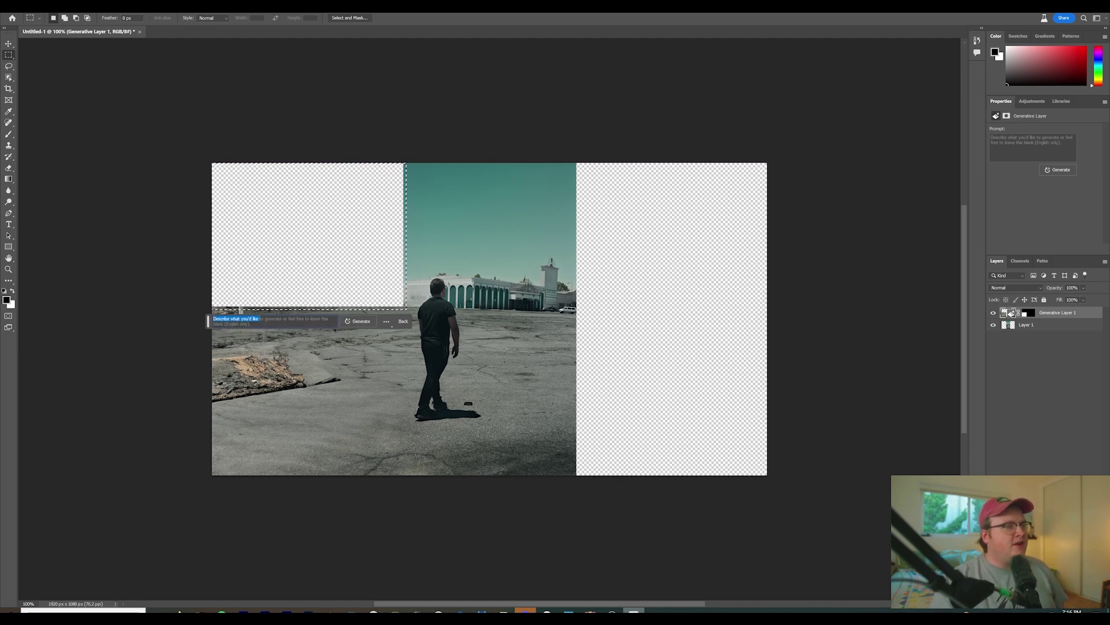
Step: Fill the upper-left area from the prompt 'destroyed building' and compare its variations
double_click(247, 318)
click(214, 319)
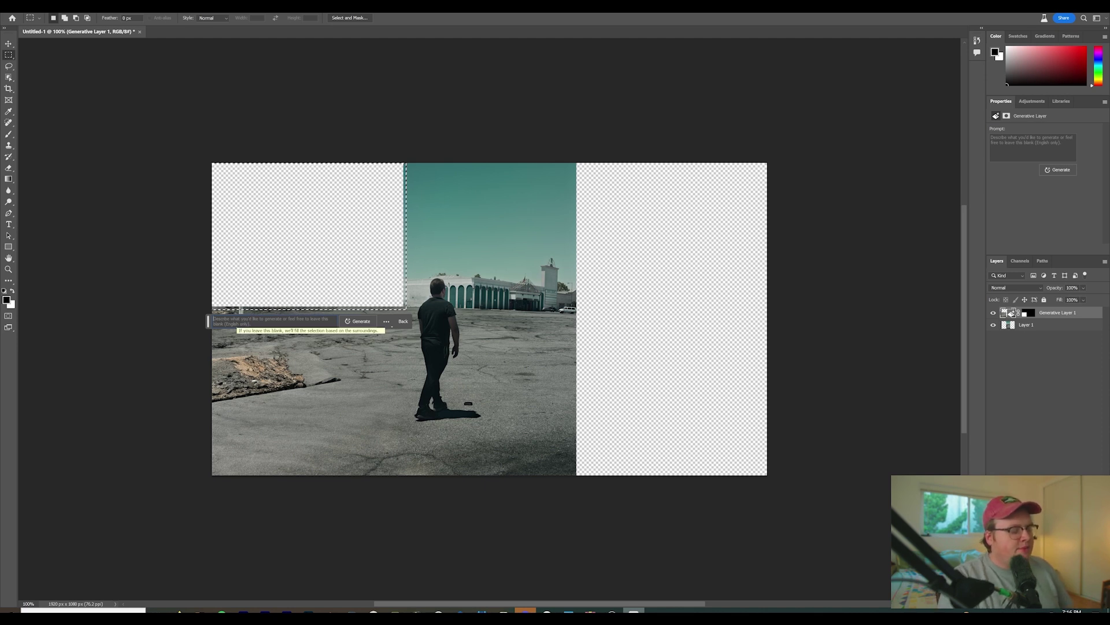
text(destro)
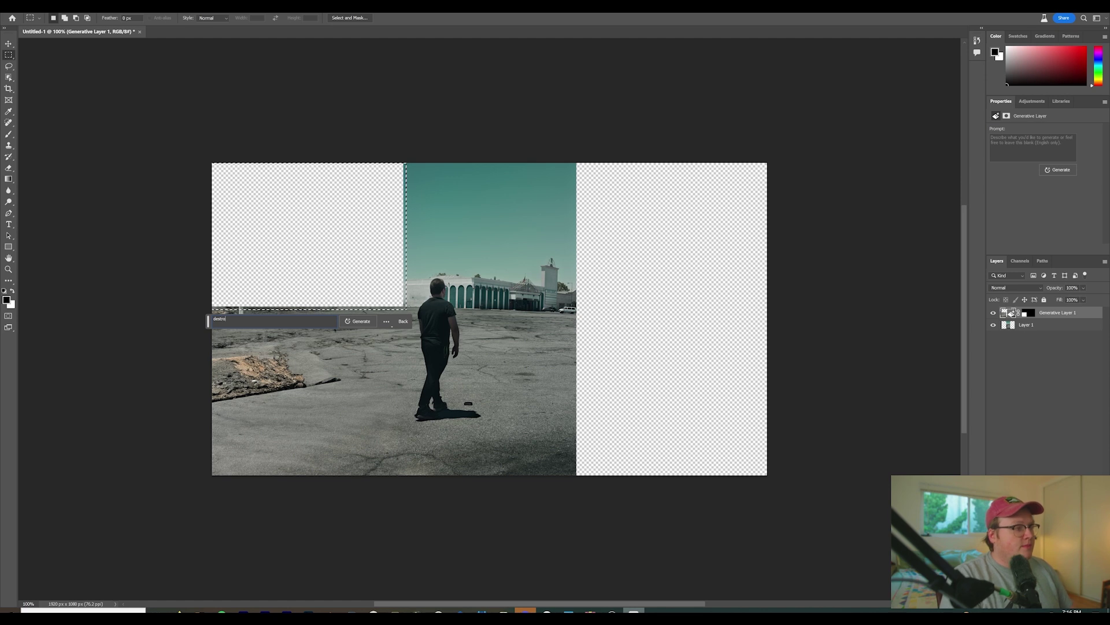
text(yed building)
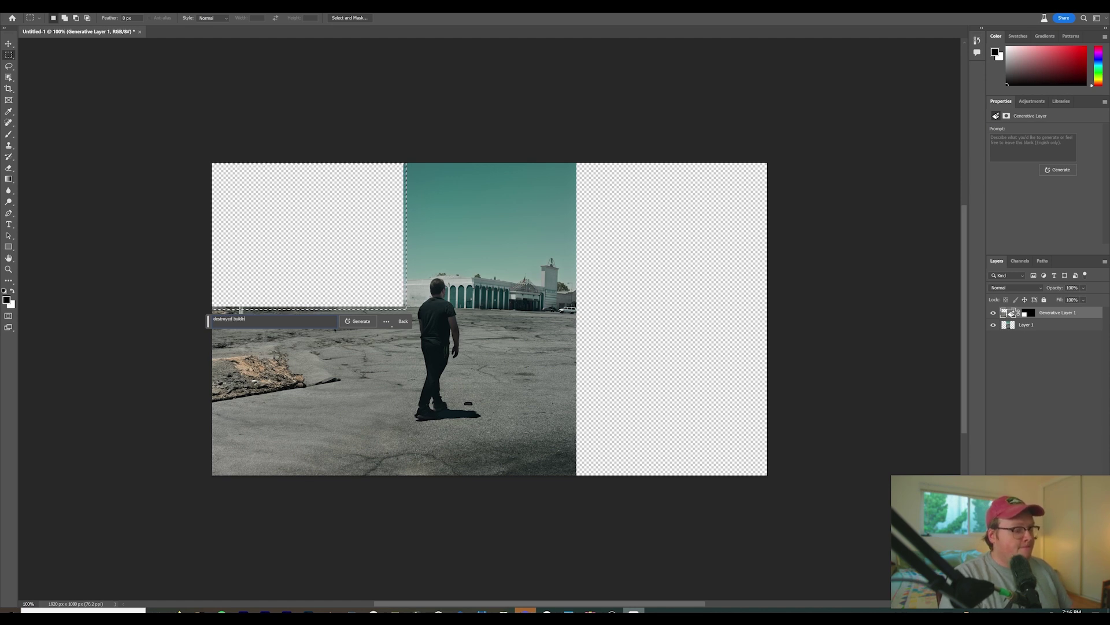
key(Return)
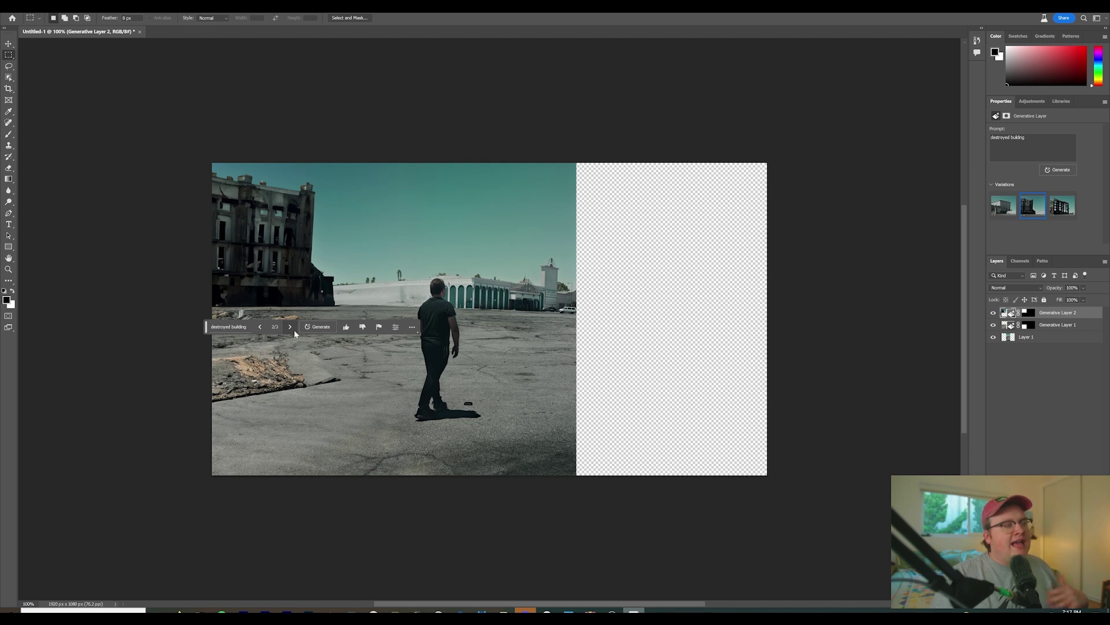
click(294, 332)
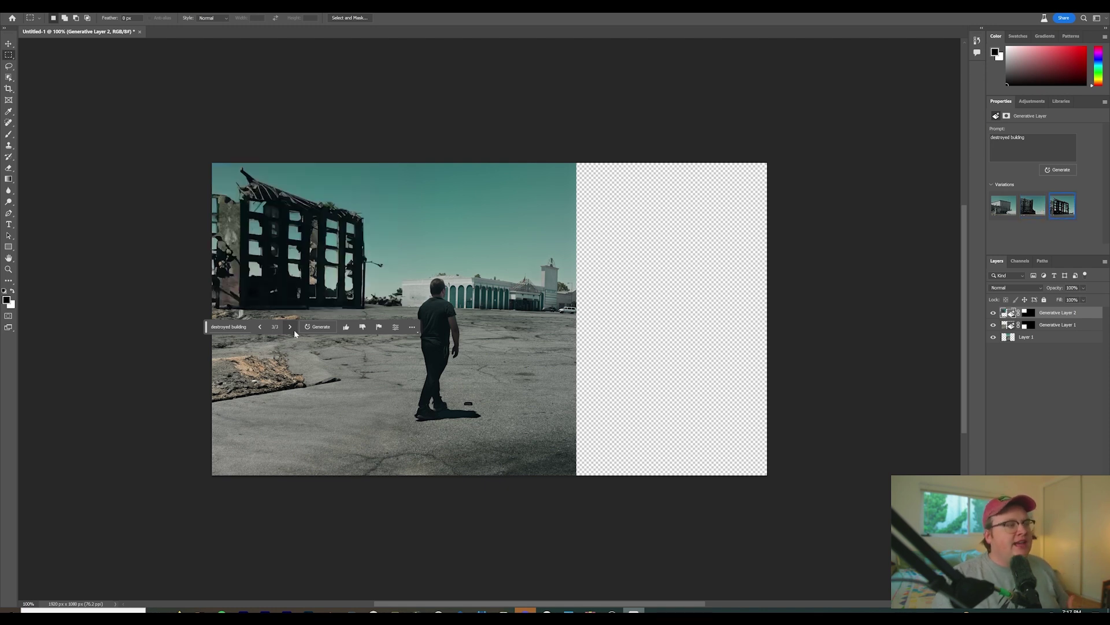
click(259, 329)
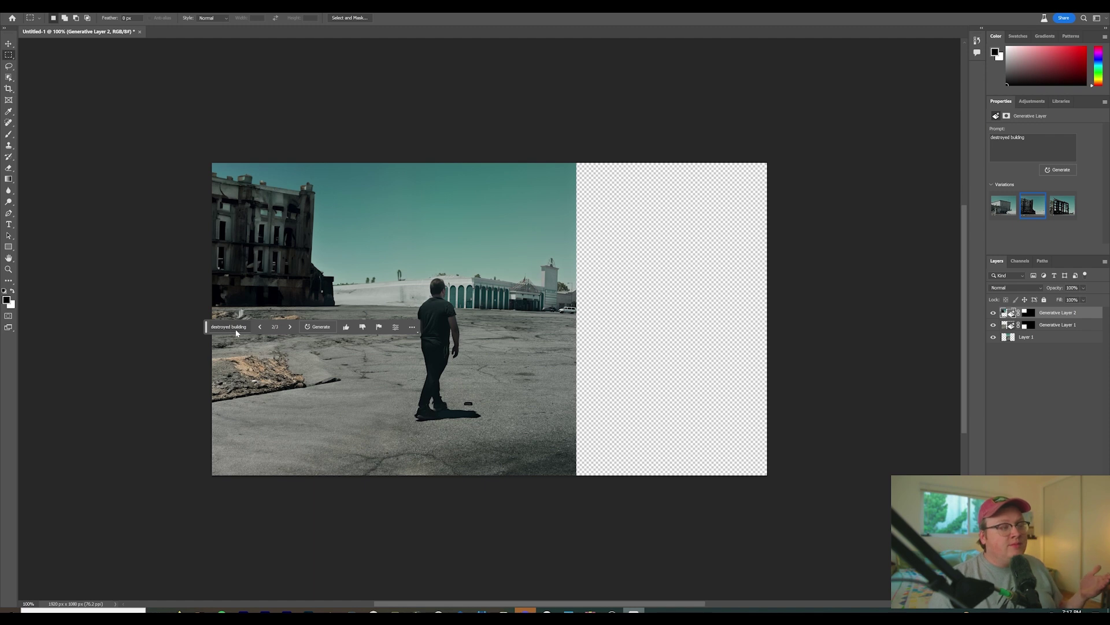
Step: Generate more building variations and keep variation 5
click(319, 327)
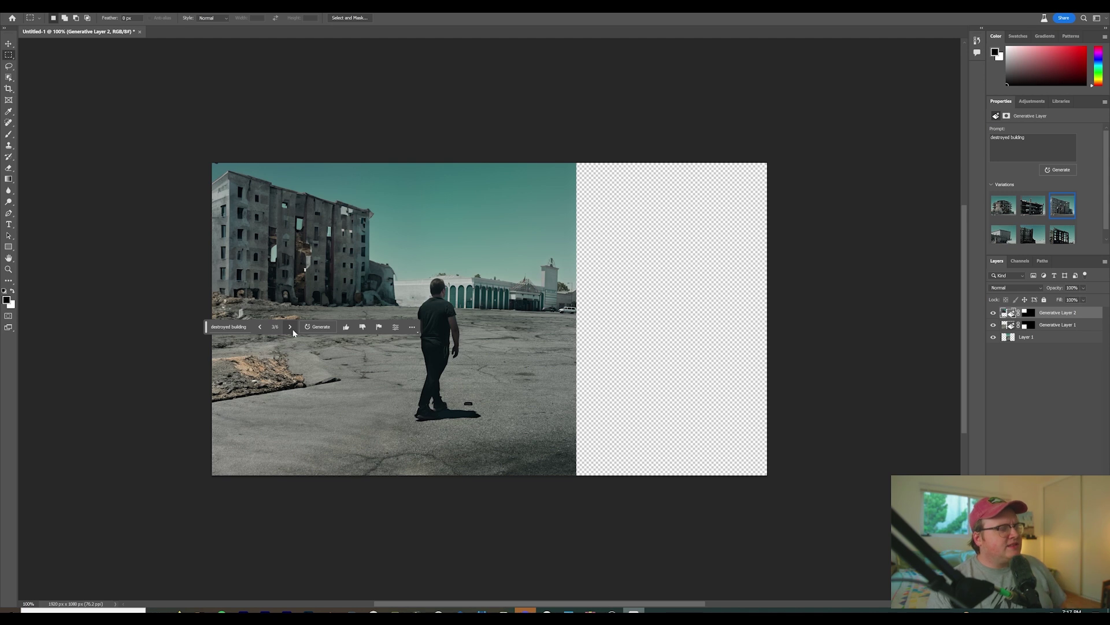
click(290, 328)
click(290, 327)
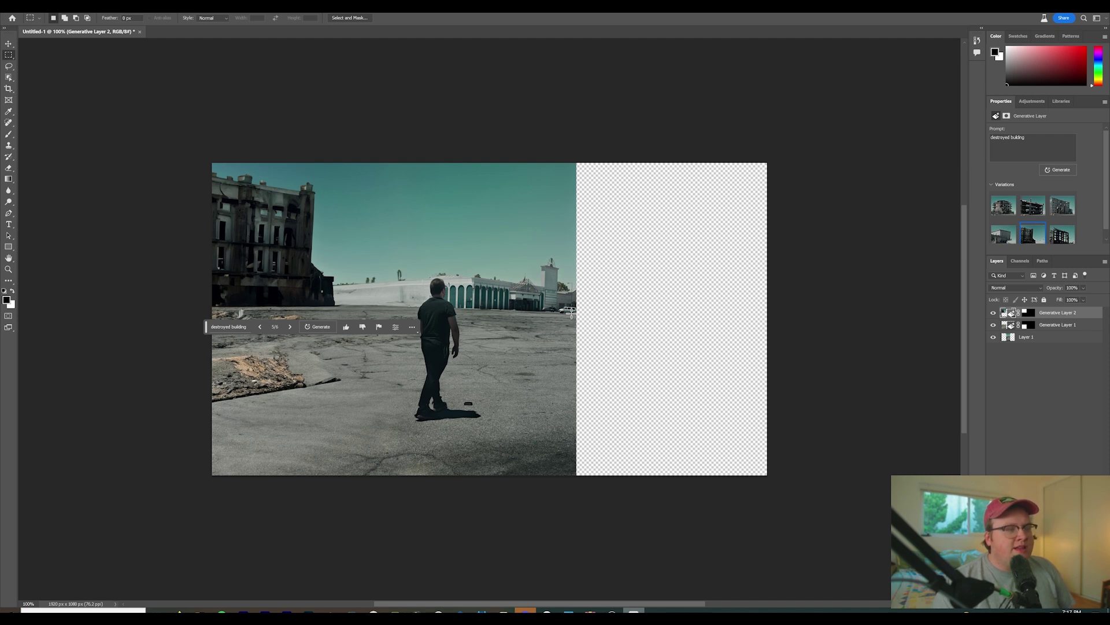
drag(572, 311, 817, 513)
Step: Fill the lower-right area from 'destroyed road' and toggle layer visibility to check coverage
click(603, 488)
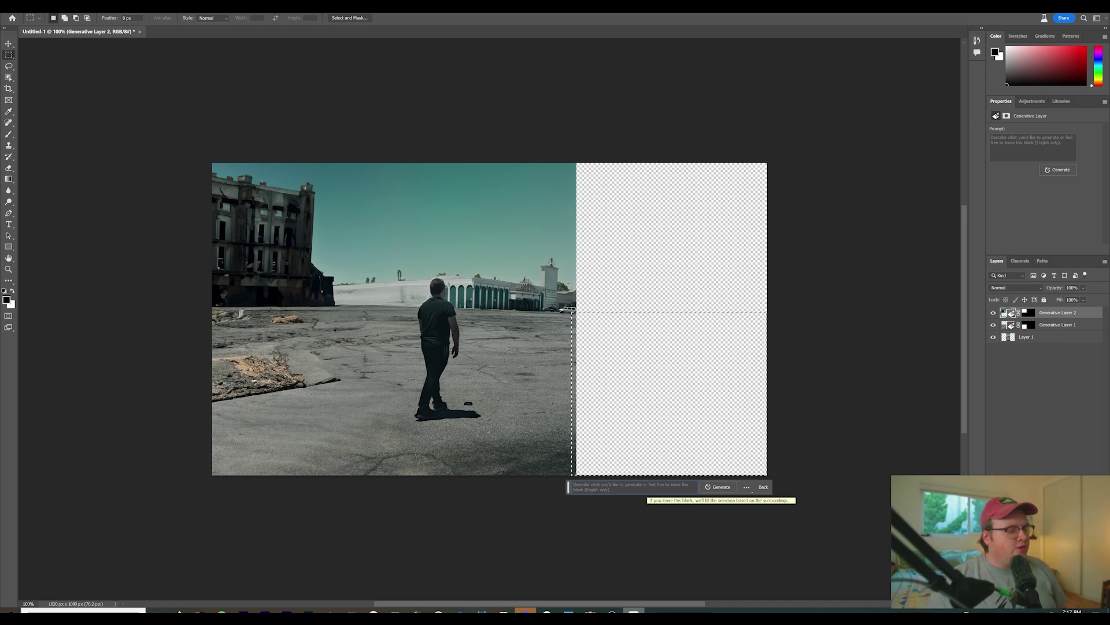
text(dest)
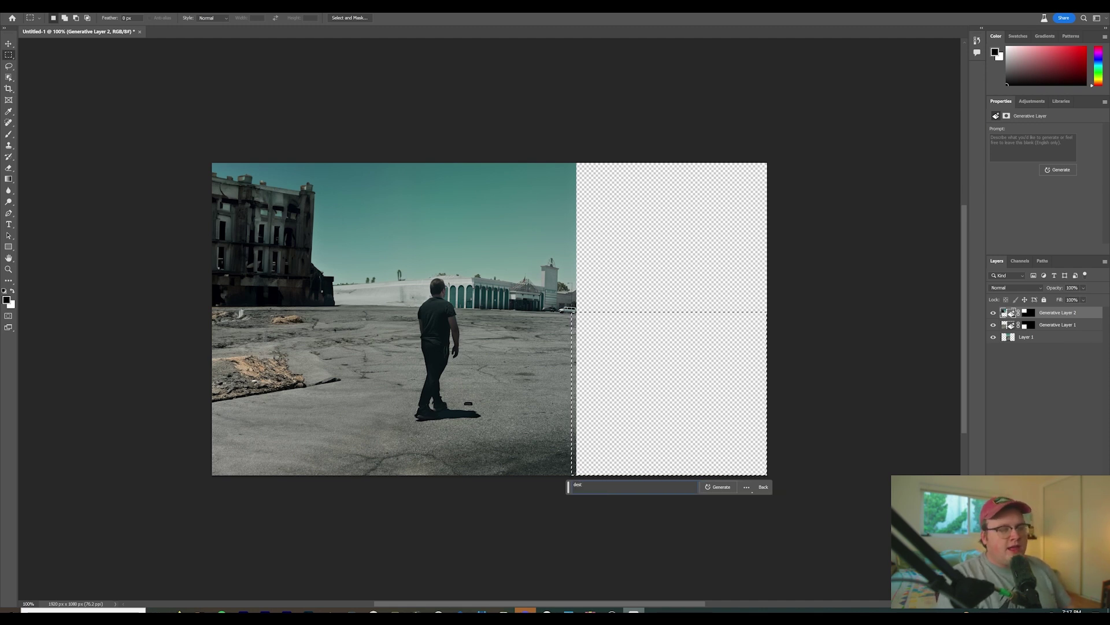
text(royed road)
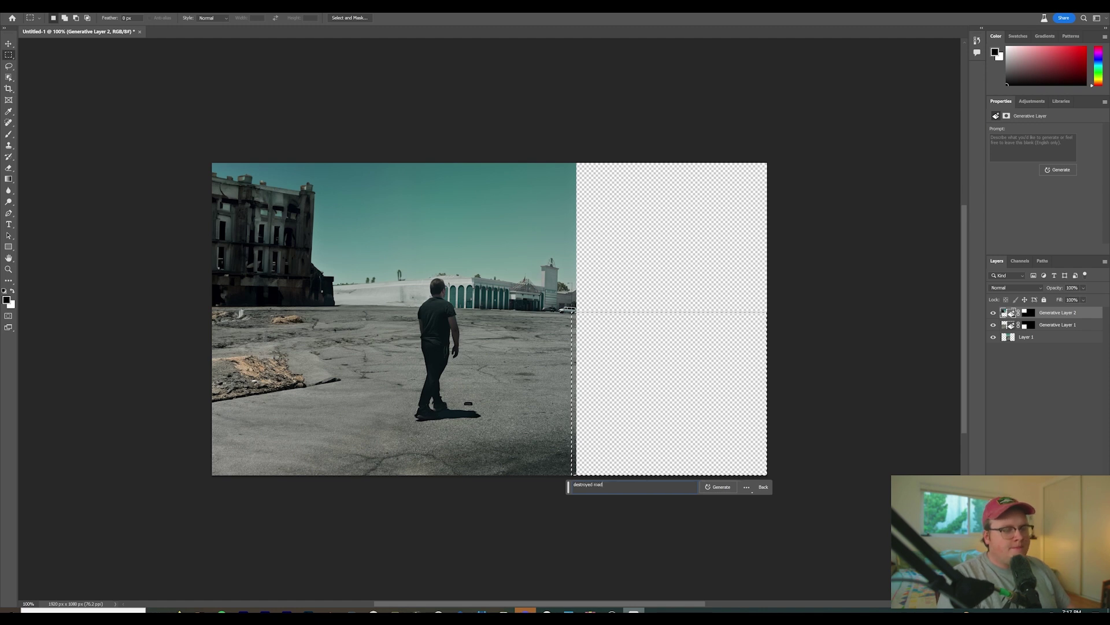
key(Return)
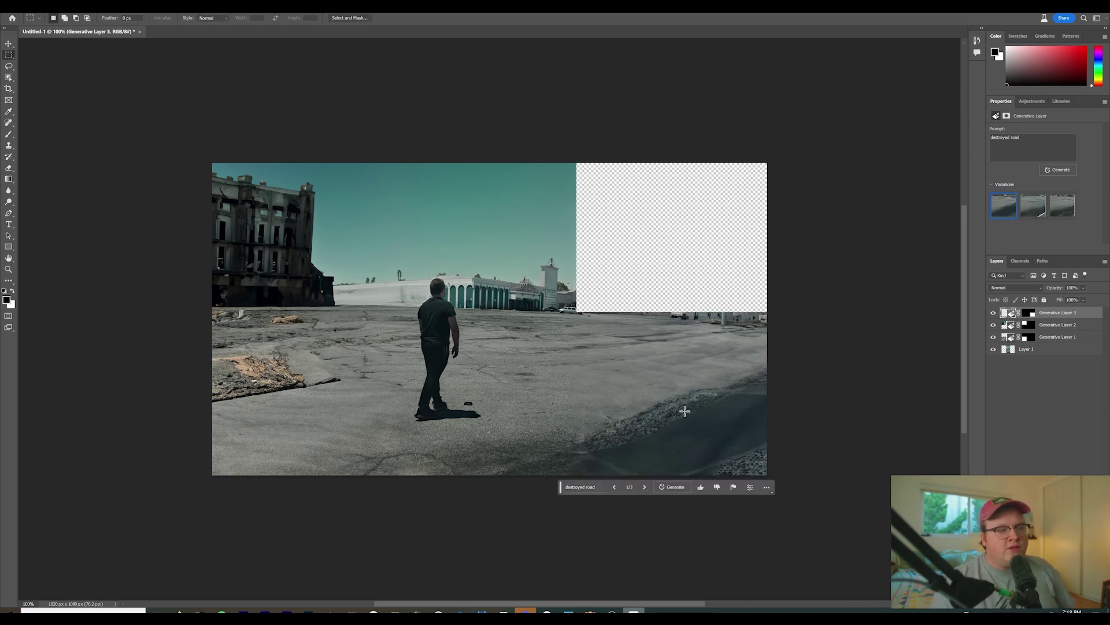
click(994, 312)
click(994, 313)
click(994, 325)
click(993, 325)
click(994, 336)
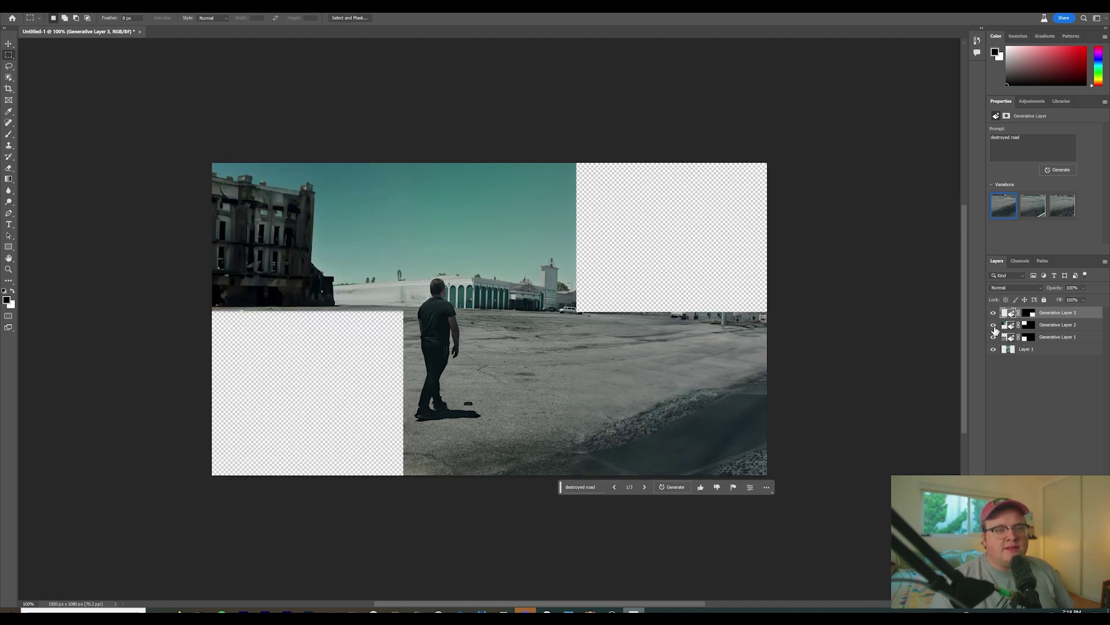
click(993, 336)
Step: Use the third cracked-road variation and select the empty upper-right area
click(643, 487)
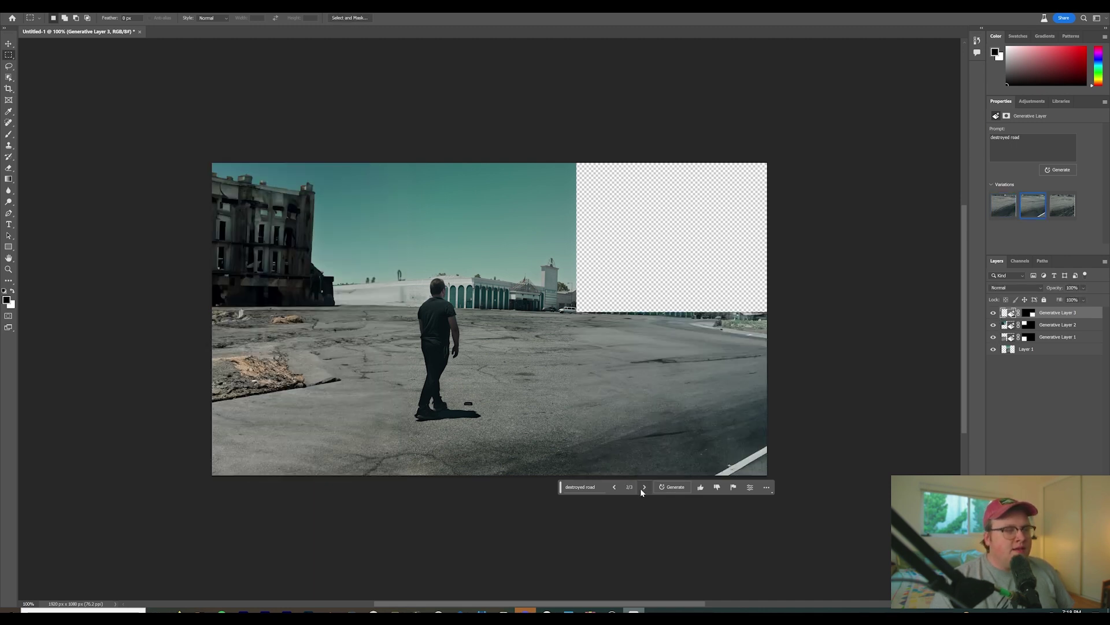
click(642, 489)
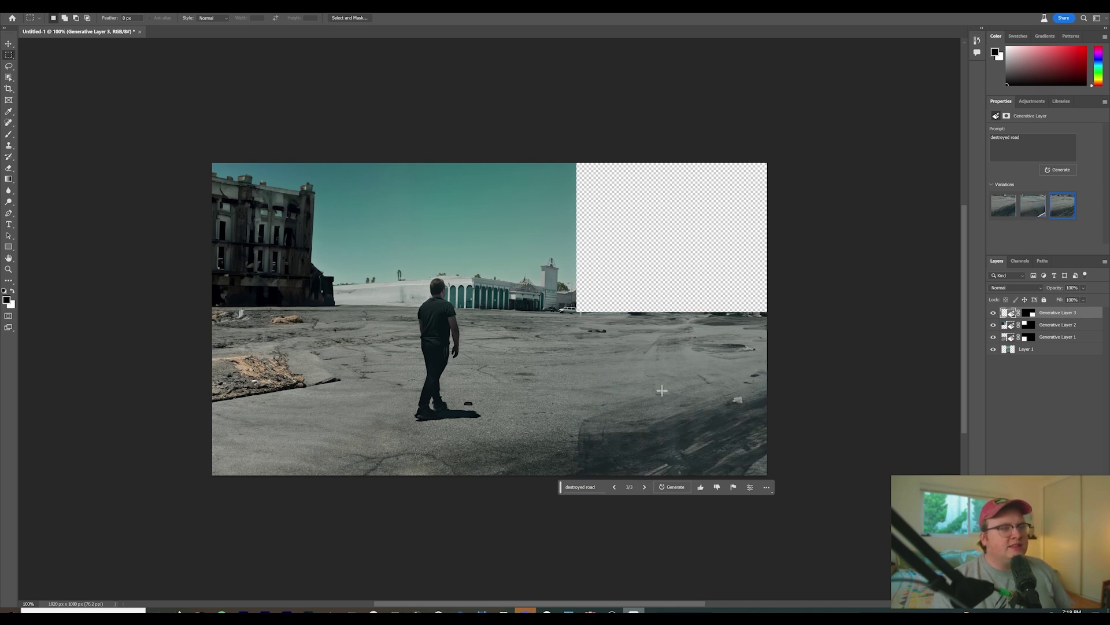
drag(578, 164, 780, 313)
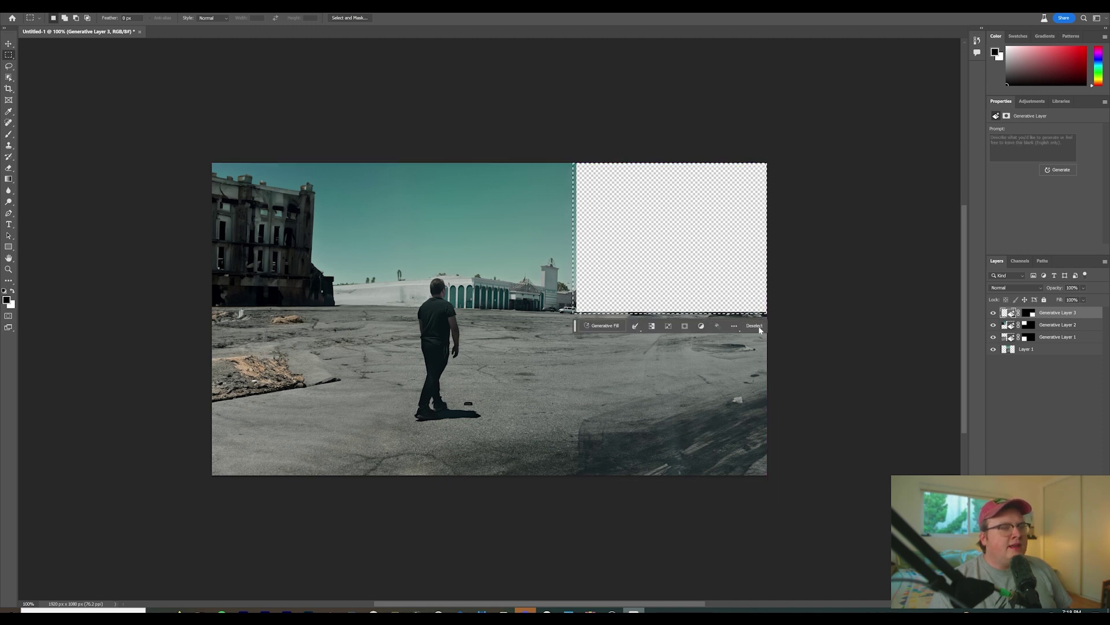
Step: Fill the upper-right area with a prompt-less Generative Fill and compare the sky variations
click(605, 325)
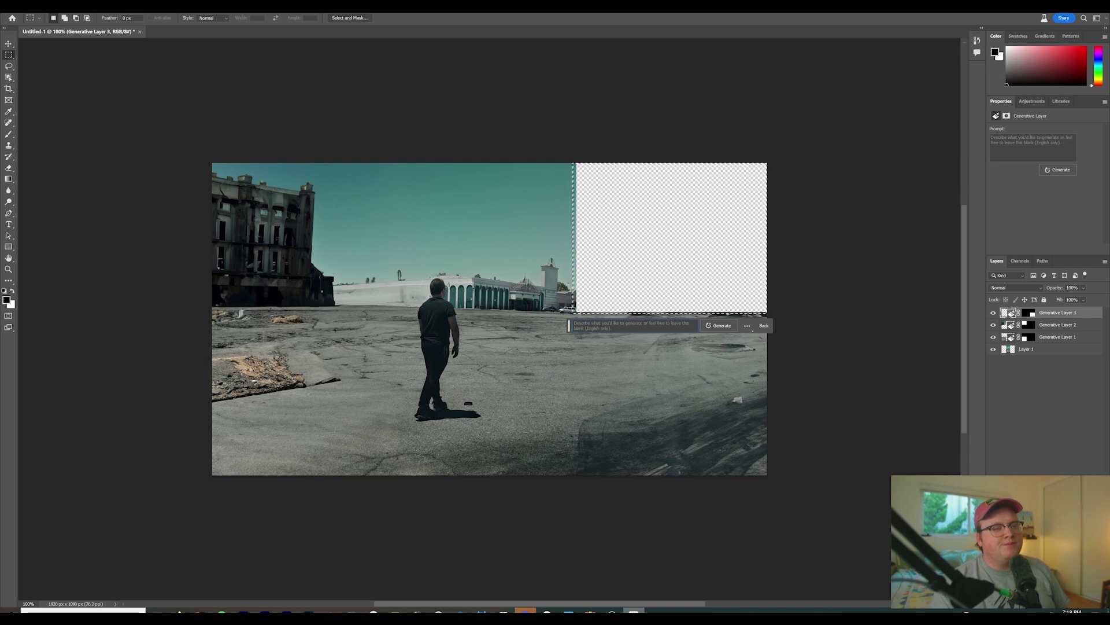
click(719, 326)
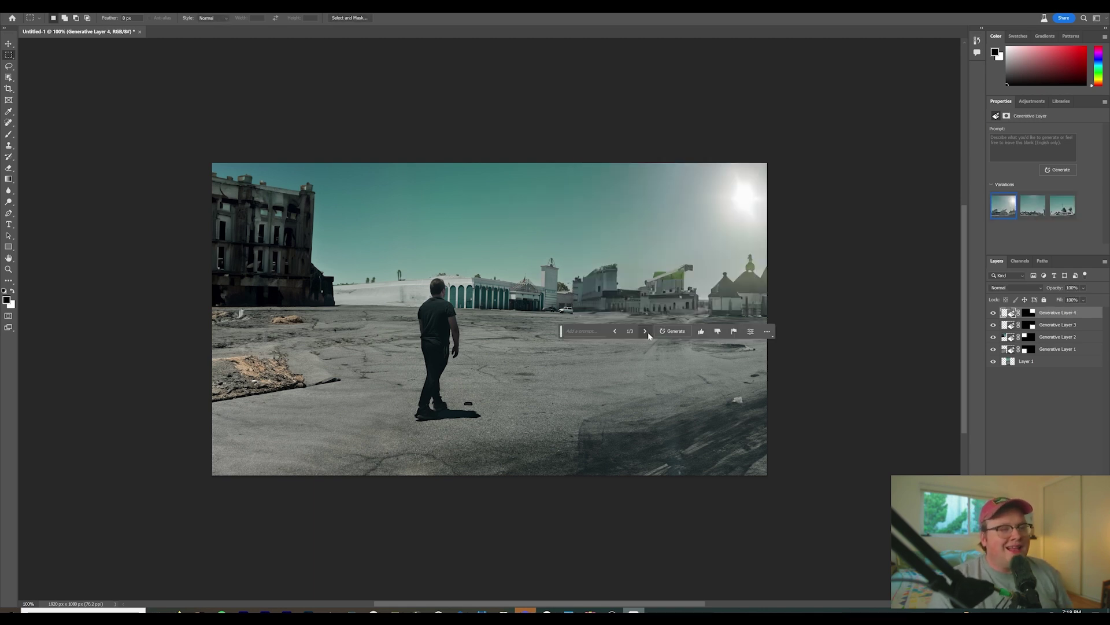
click(646, 331)
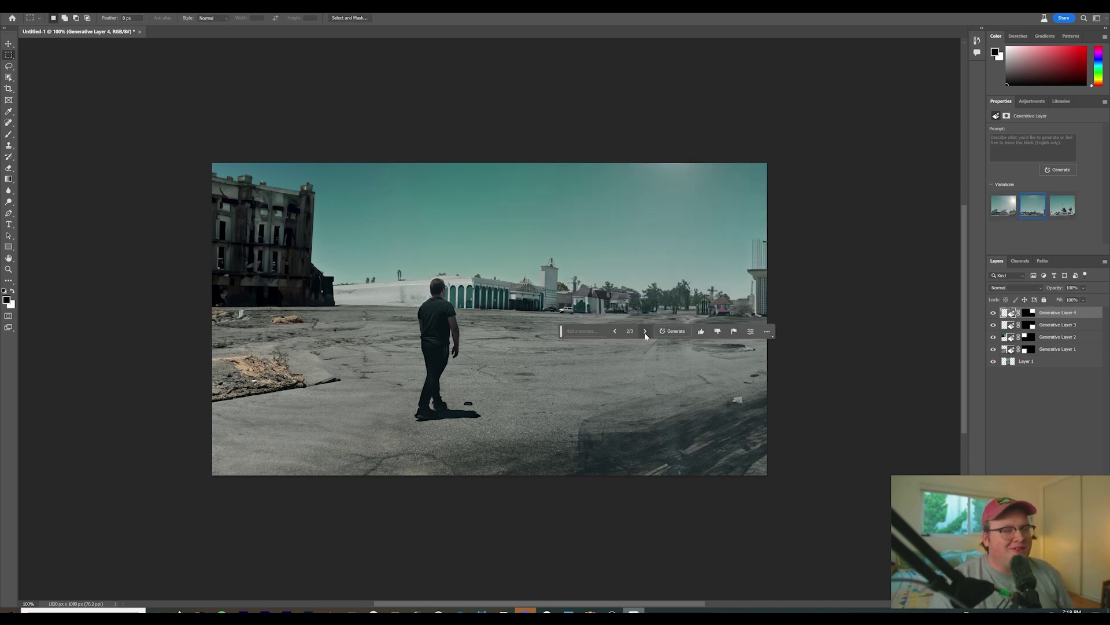
click(645, 332)
click(645, 332)
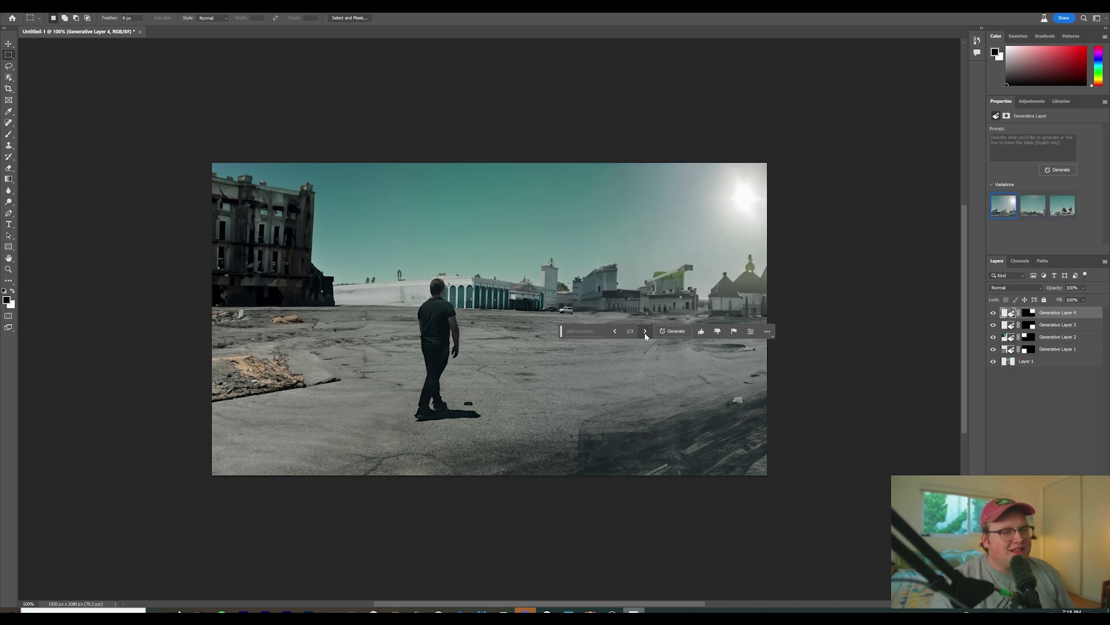
click(614, 332)
click(614, 332)
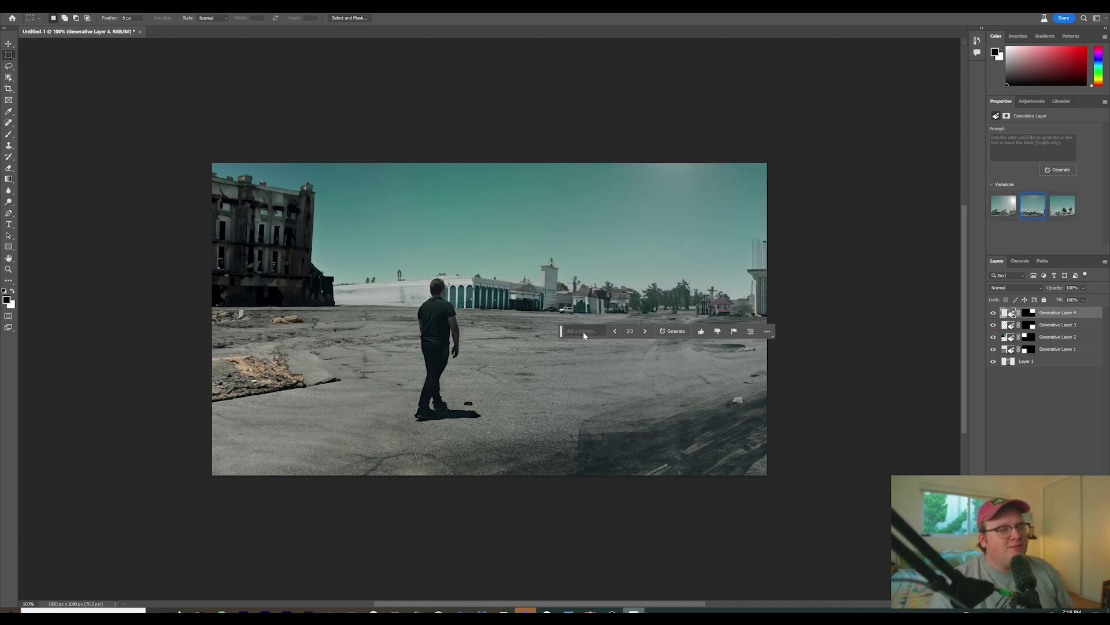
Step: Regenerate the upper-right from 'cityscape', then 'destroyed building', keeping variation 2/9
click(583, 331)
text(cityscape)
key(Return)
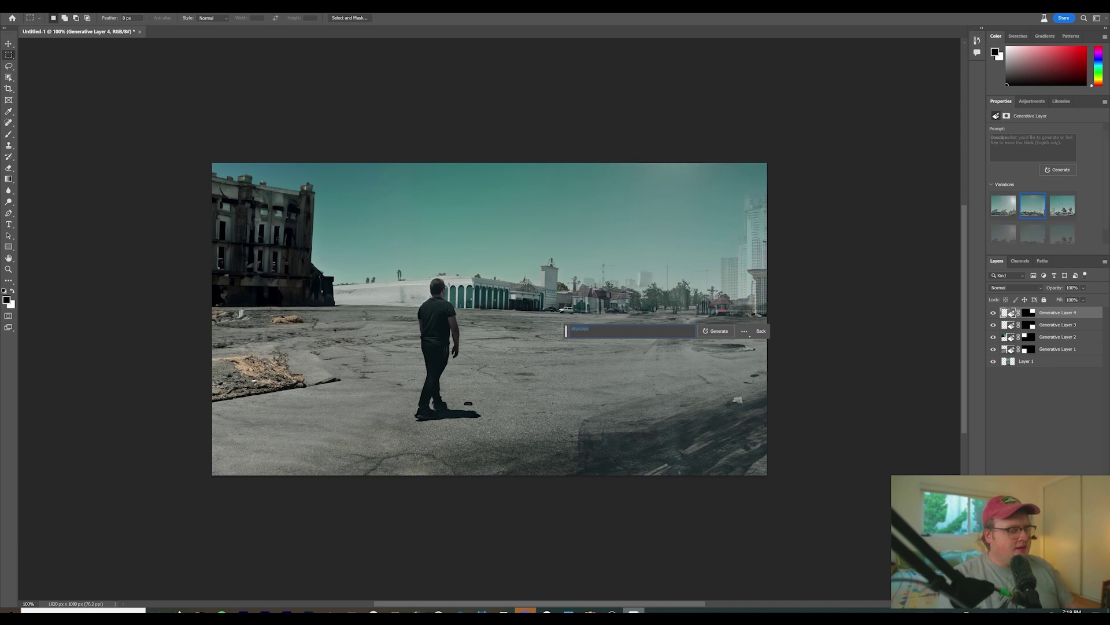
text(destroyed)
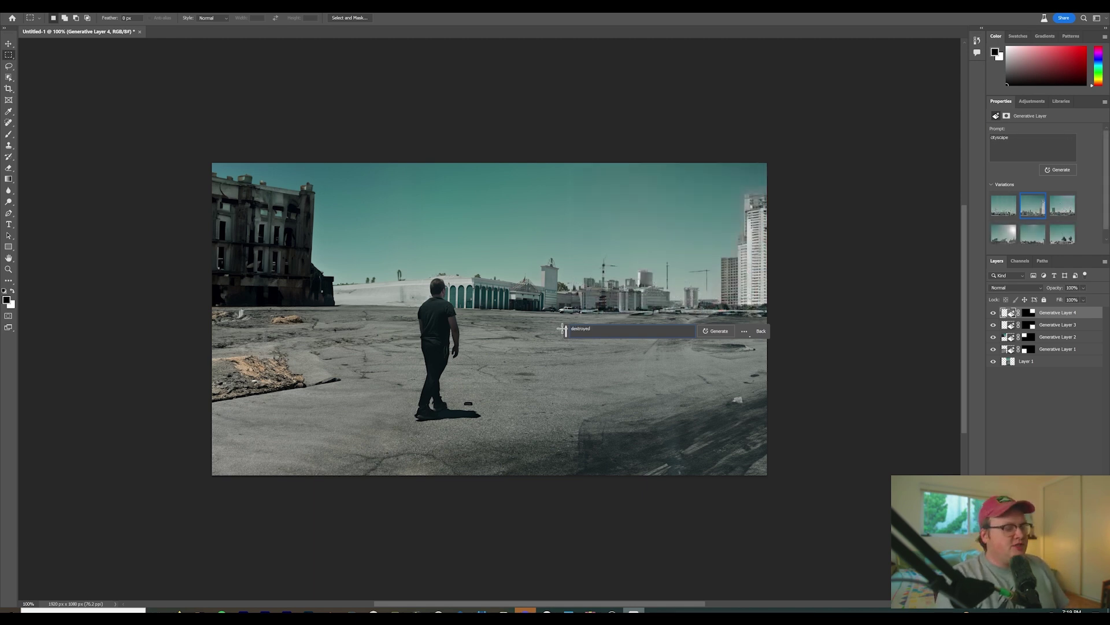
text( building)
key(Return)
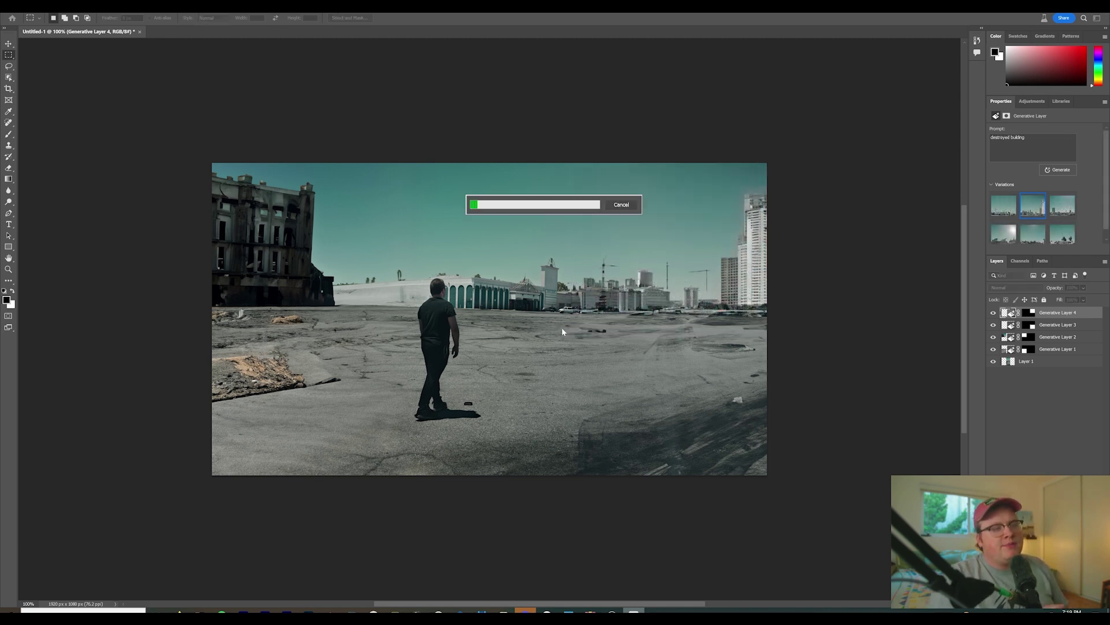
click(645, 331)
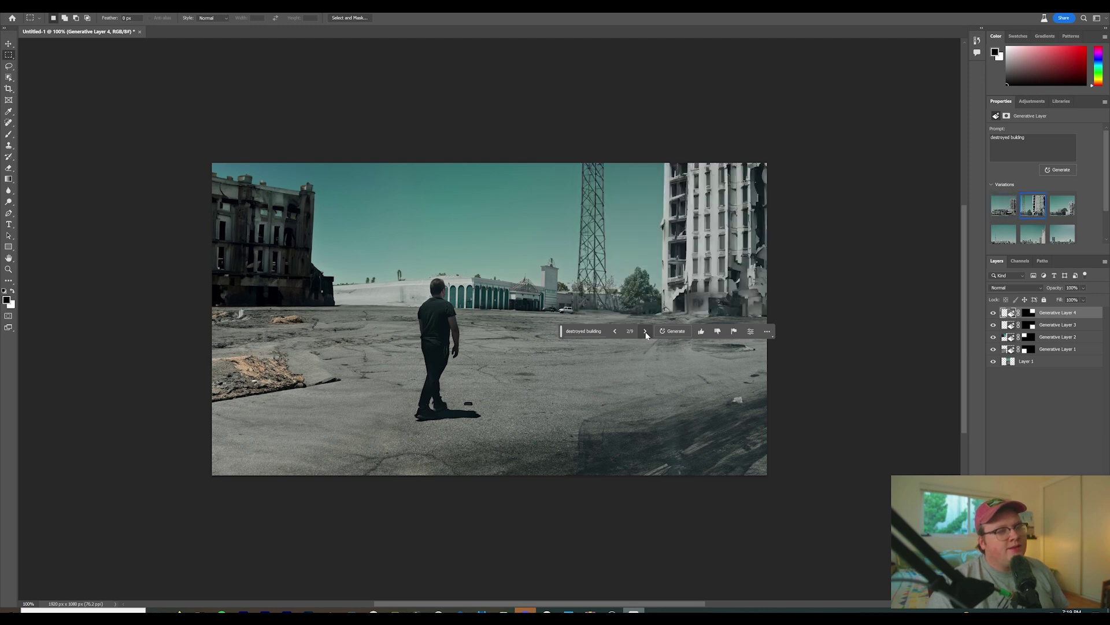
click(645, 331)
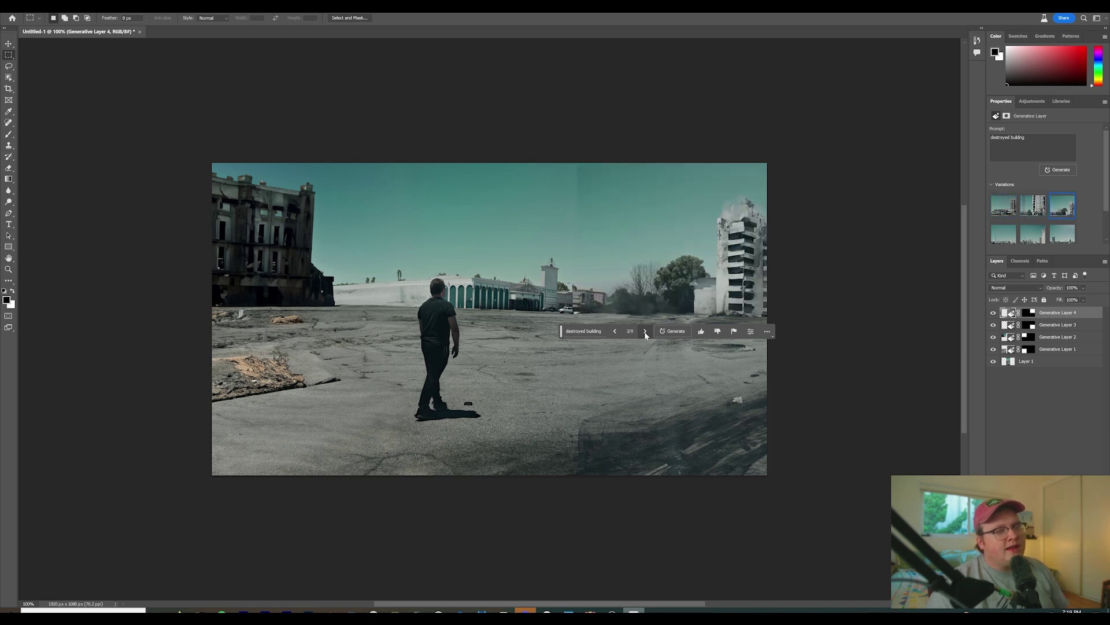
click(615, 332)
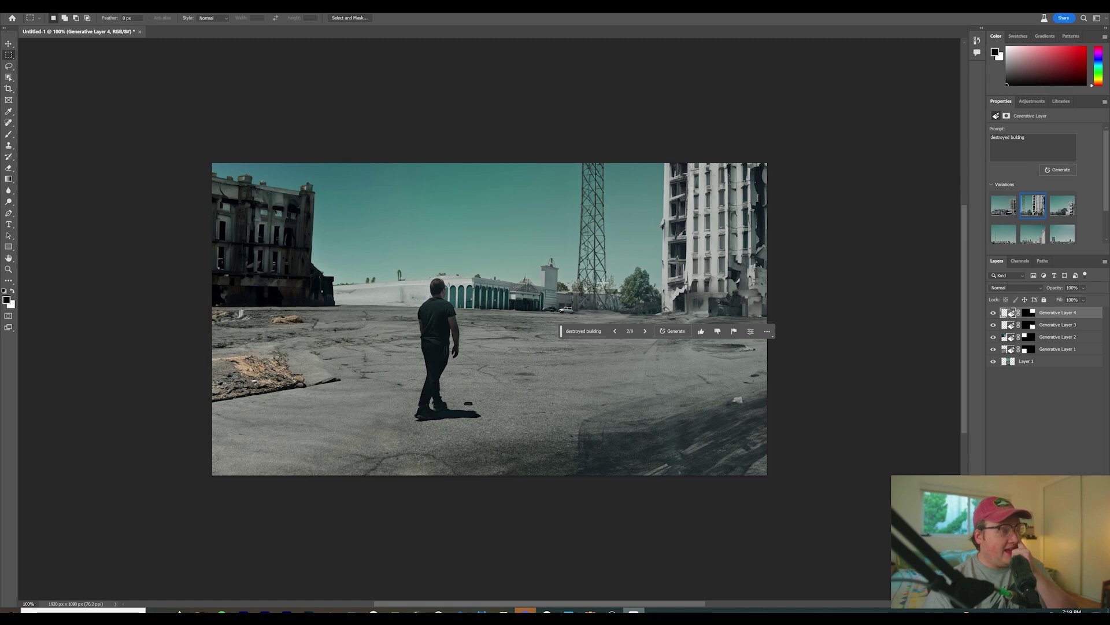
click(612, 331)
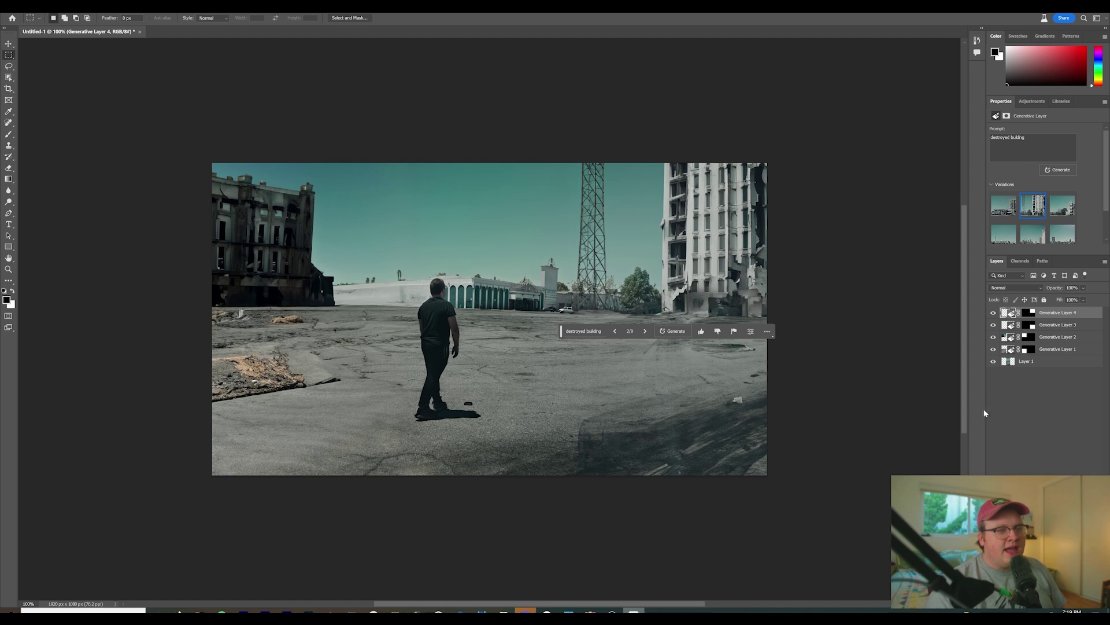
click(1018, 412)
Step: Regenerate the dark lower-right ground patch with a prompt-less Generative Fill
click(574, 231)
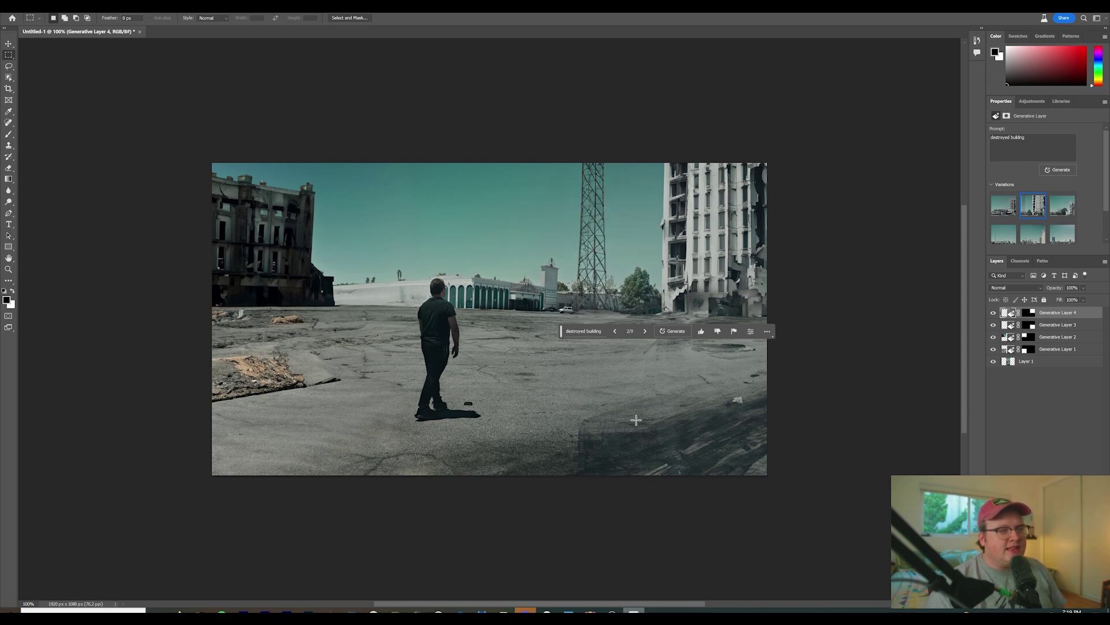
drag(534, 335, 815, 503)
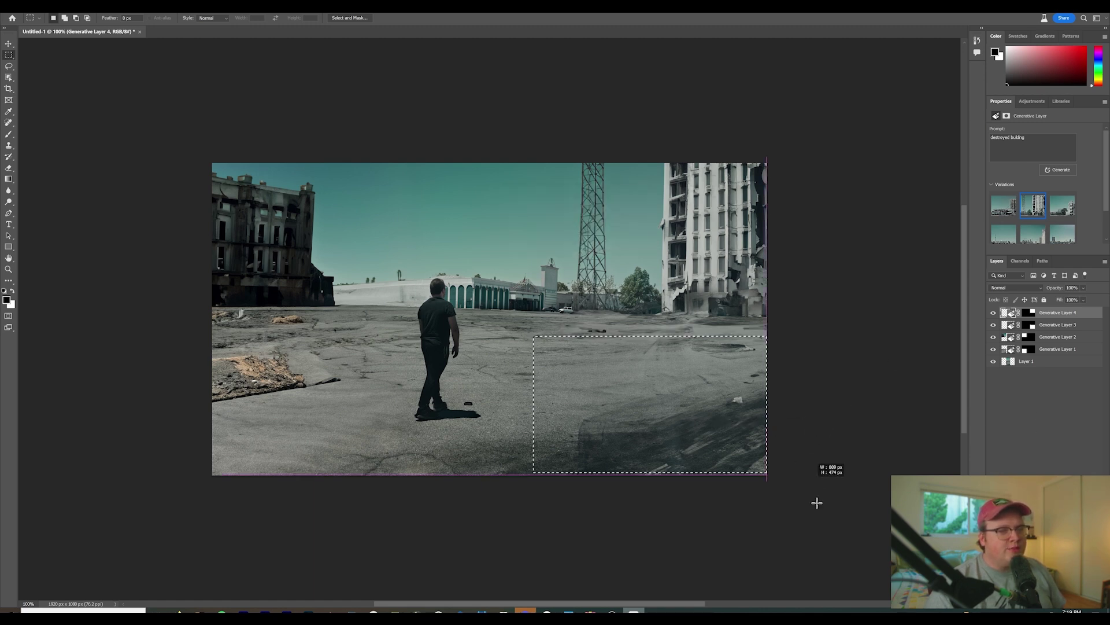
click(593, 484)
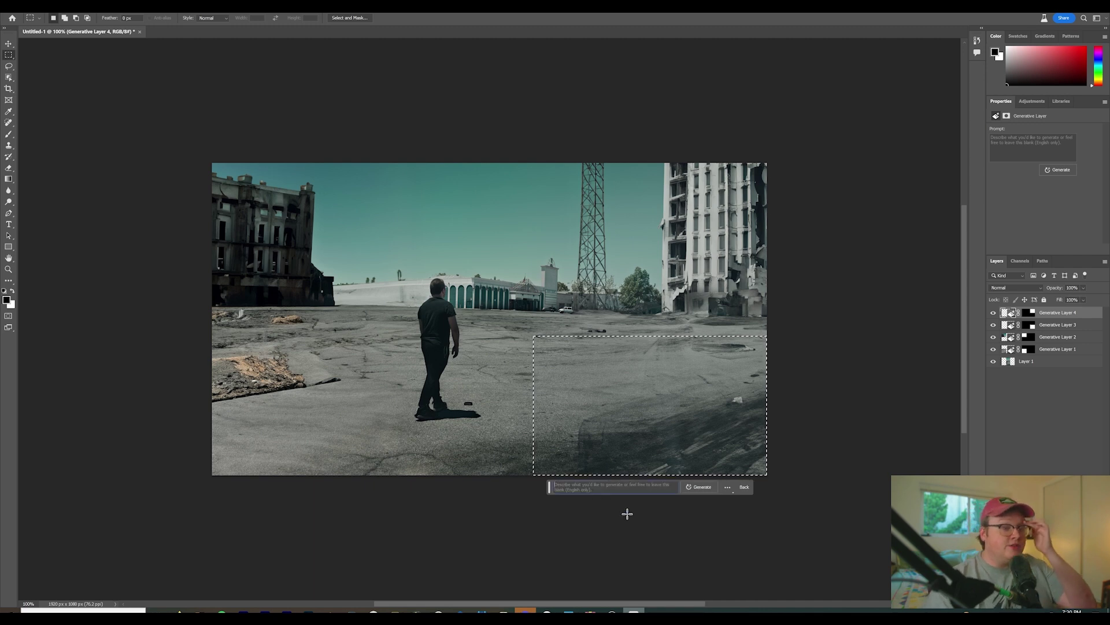
click(691, 487)
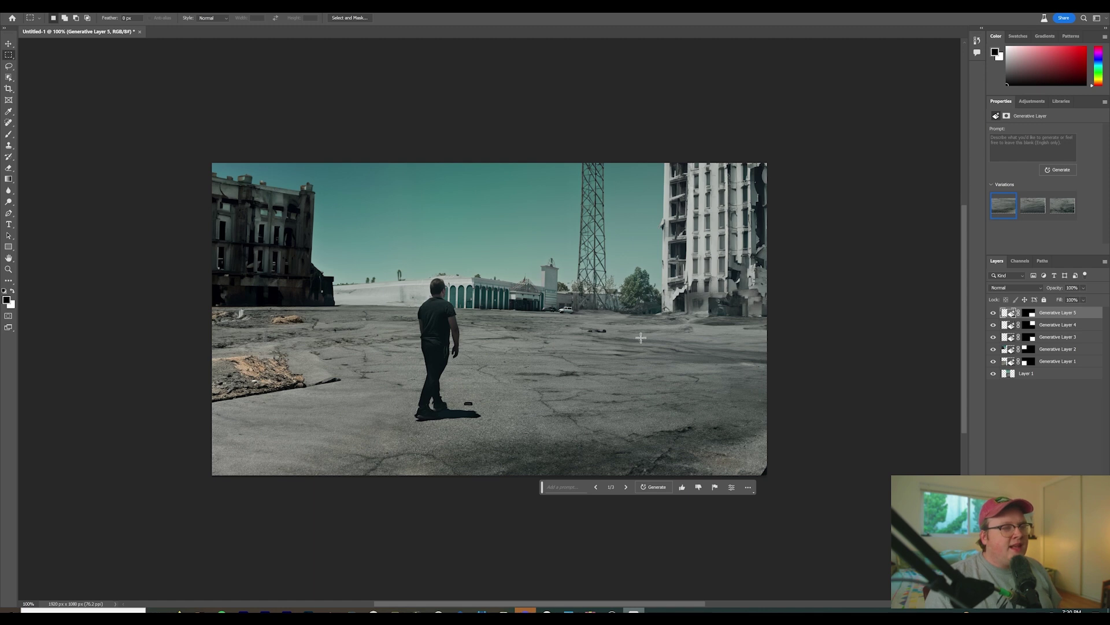
key(l)
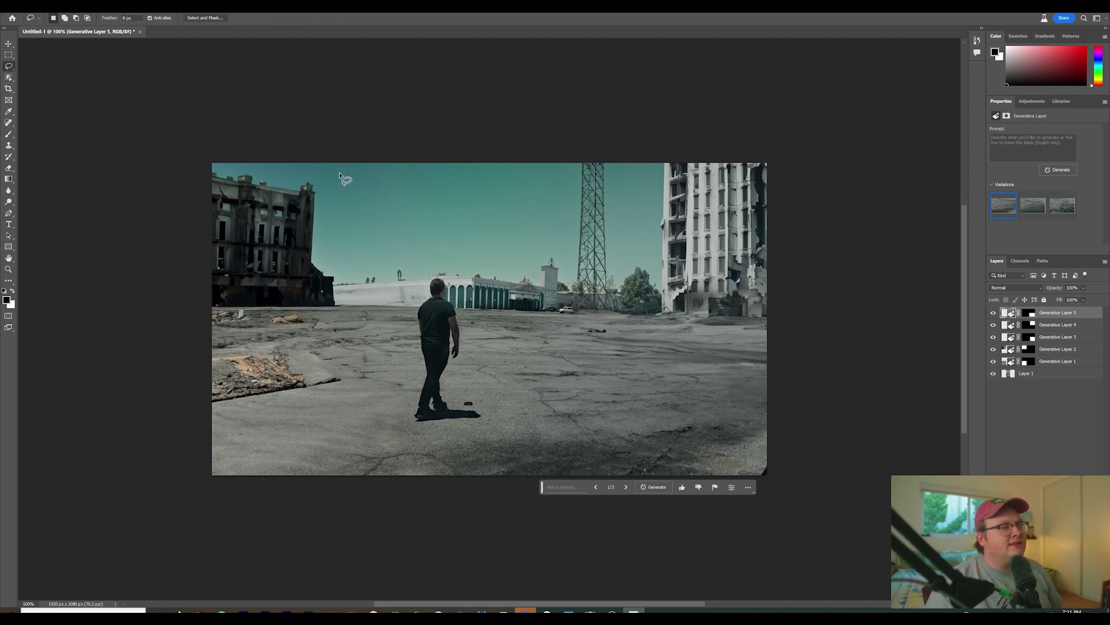
Step: Generate clouds in a lassoed sky area using the prompt 'dark moody clouds'
mouse_move(340, 172)
mouse_down()
mouse_move(337, 205)
mouse_move(400, 244)
mouse_move(513, 249)
mouse_move(561, 221)
mouse_move(559, 179)
mouse_move(432, 157)
mouse_move(337, 169)
mouse_up()
click(405, 261)
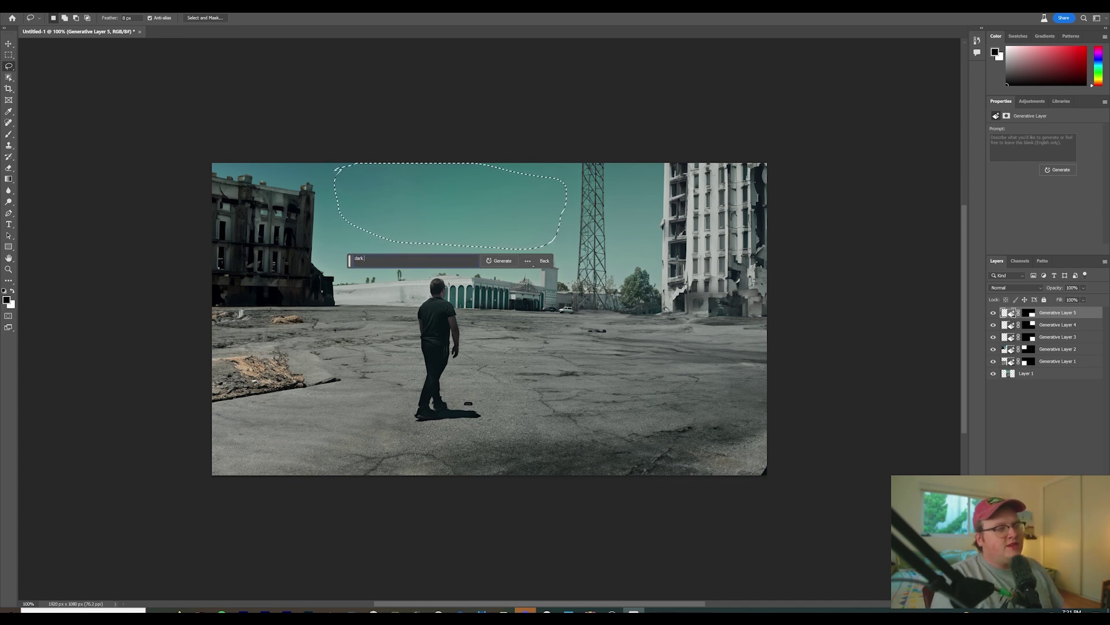
text(dark moody clouds)
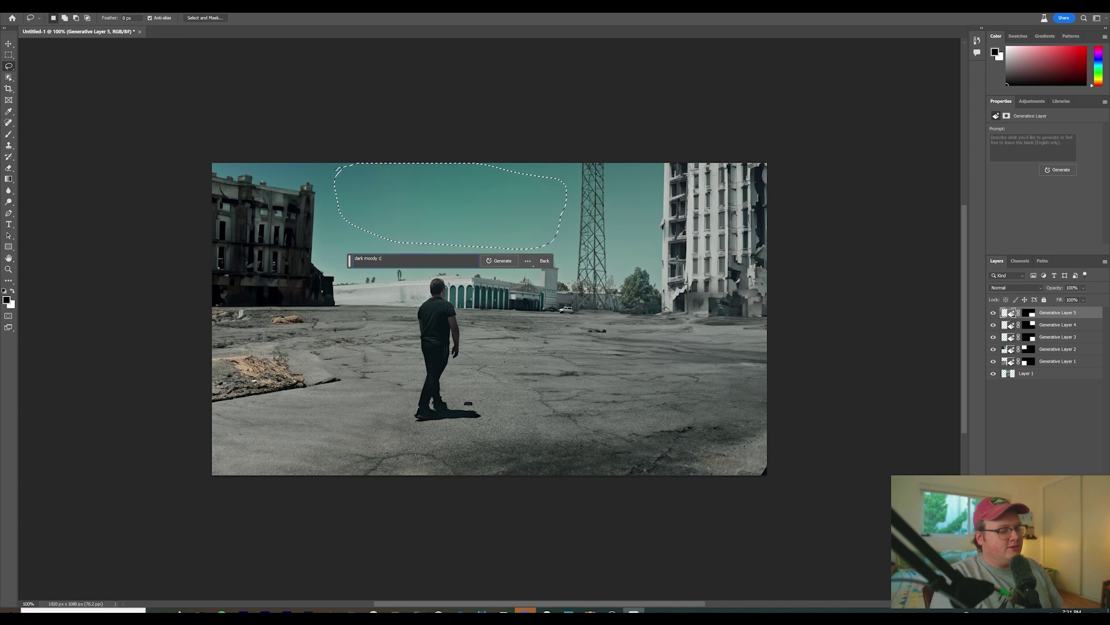
key(Return)
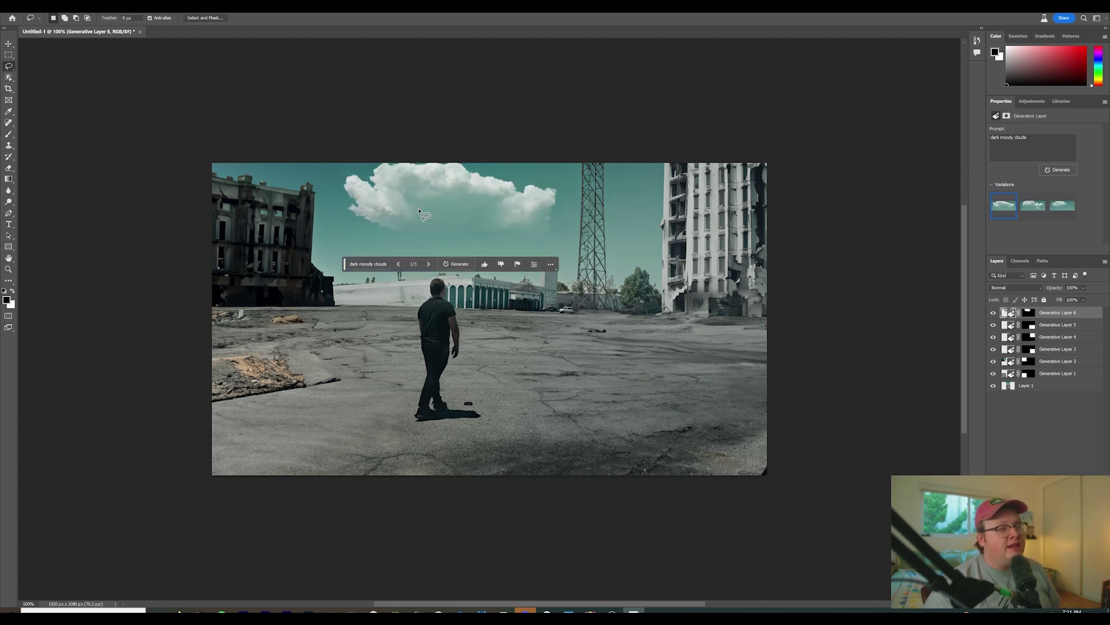
Step: Compare the generated cloud variations and keep the second one
click(428, 264)
click(428, 264)
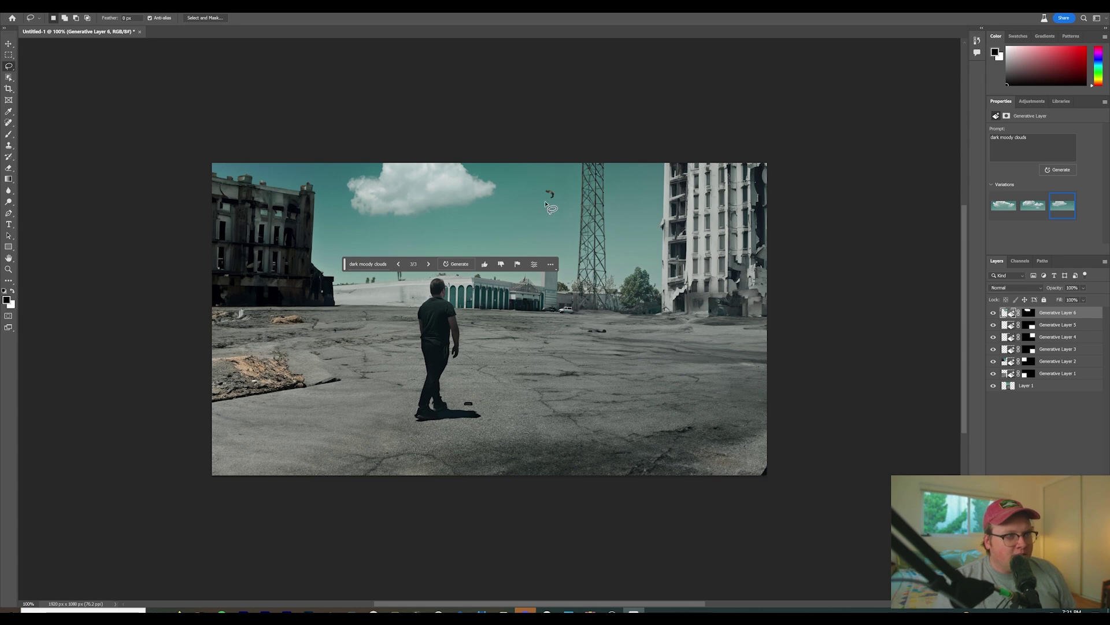
click(398, 264)
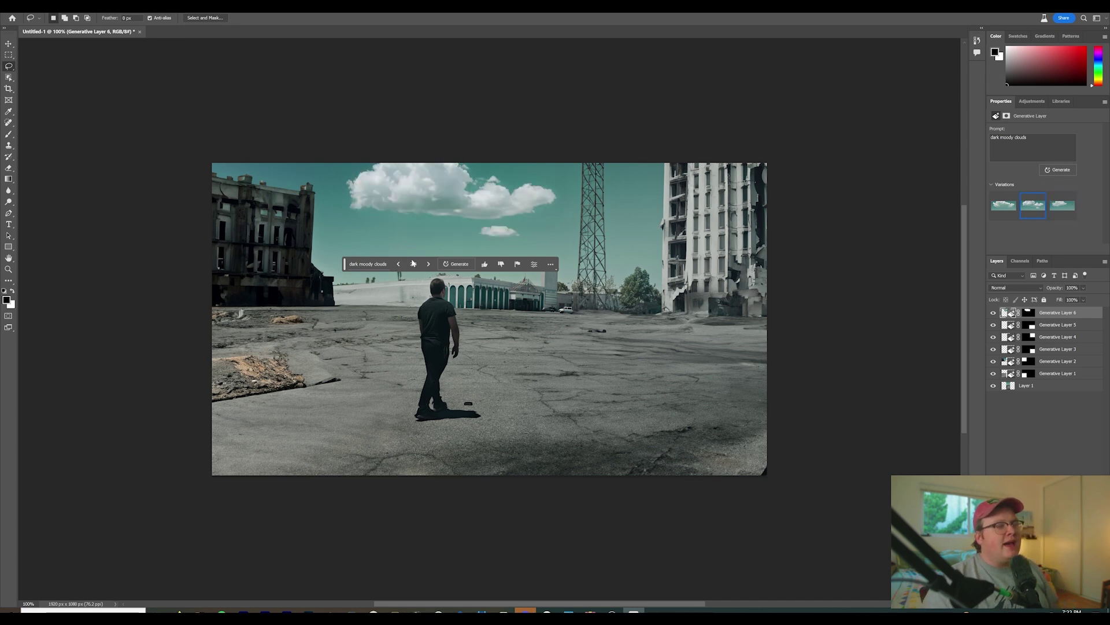
click(396, 263)
click(429, 264)
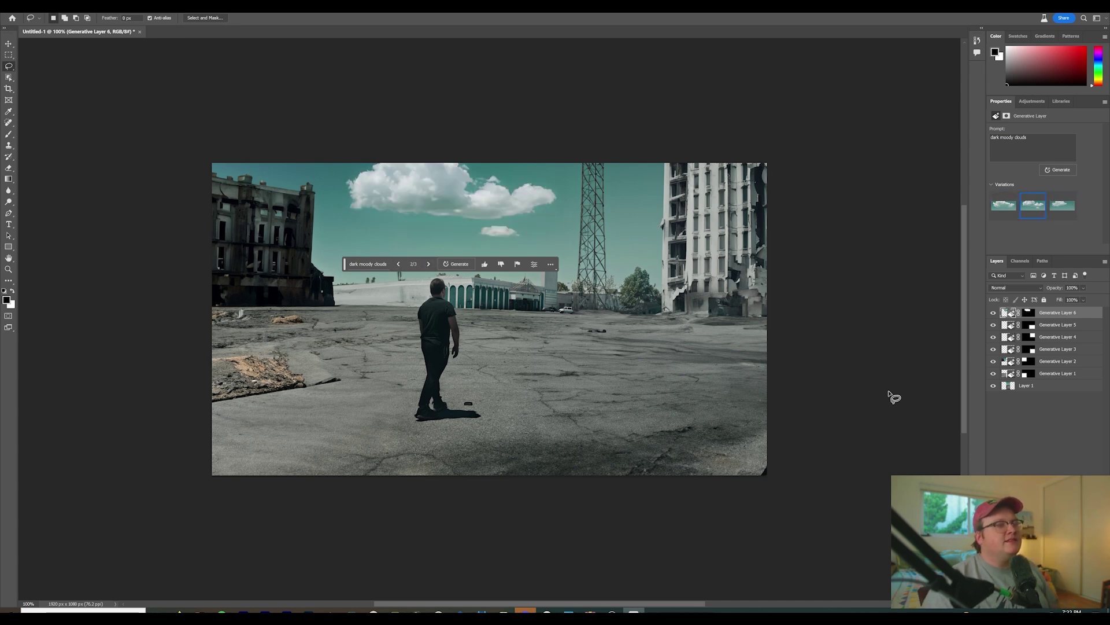
click(575, 231)
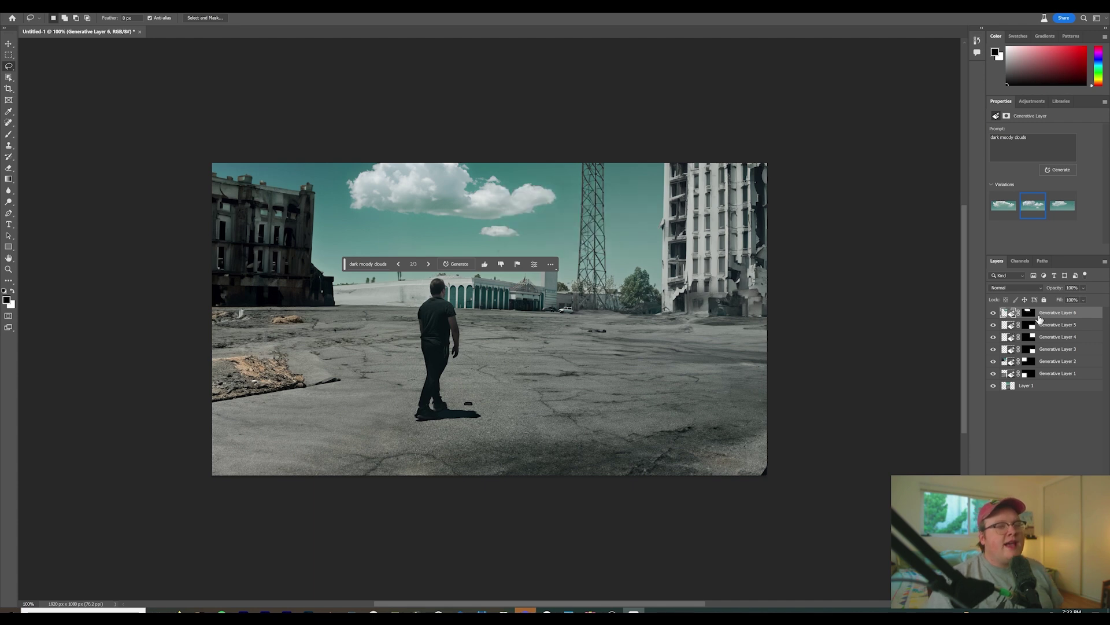
click(1046, 386)
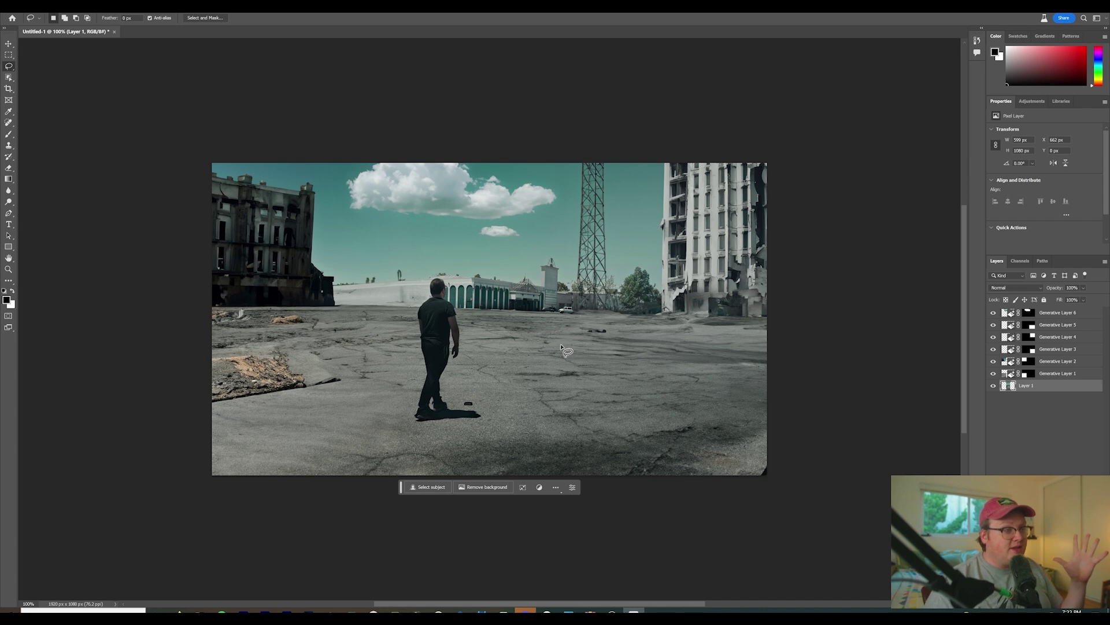
click(1057, 312)
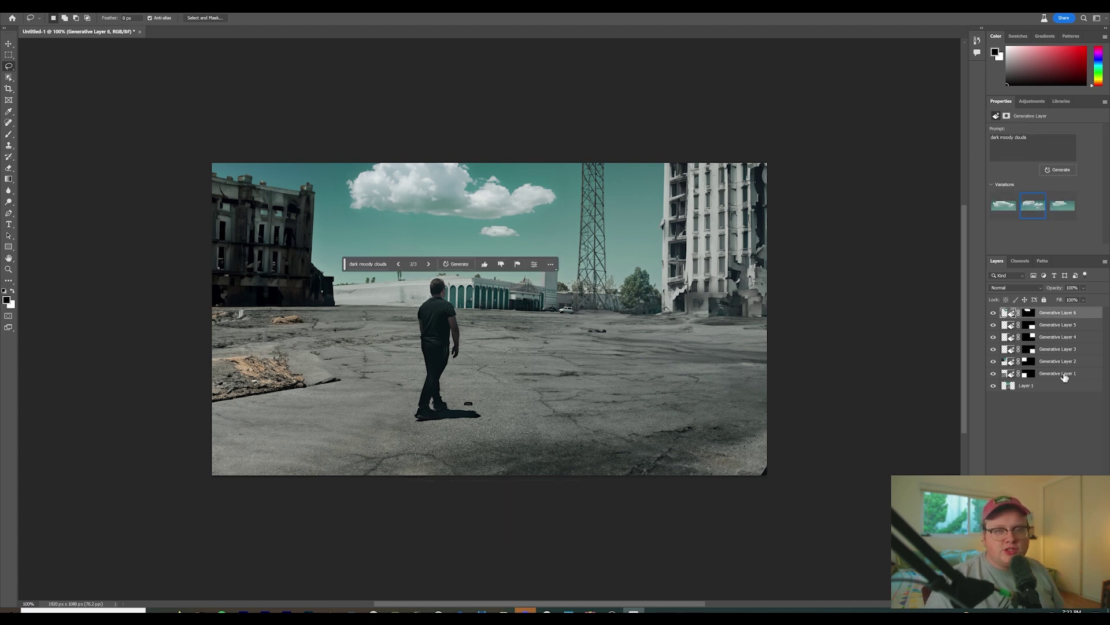
click(1064, 373)
shift+click(1059, 316)
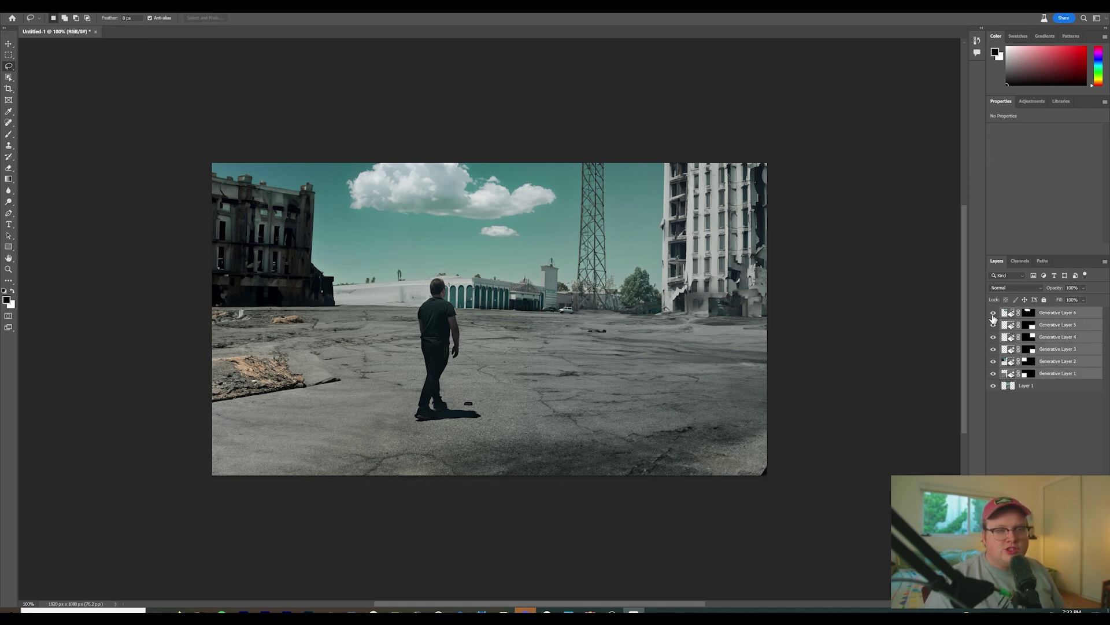
click(994, 374)
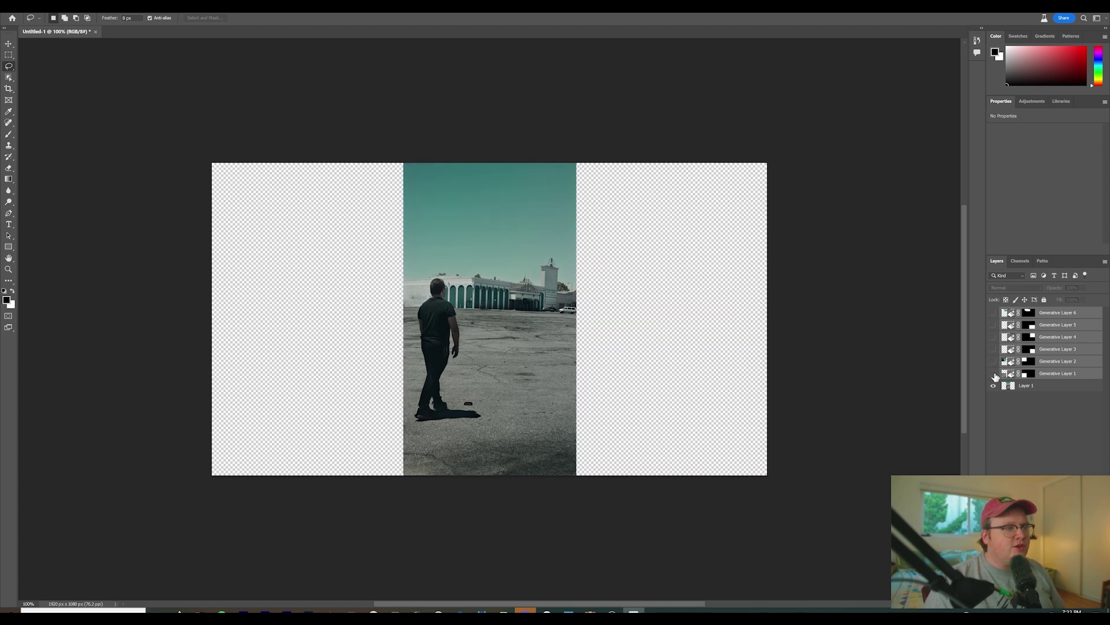
click(995, 326)
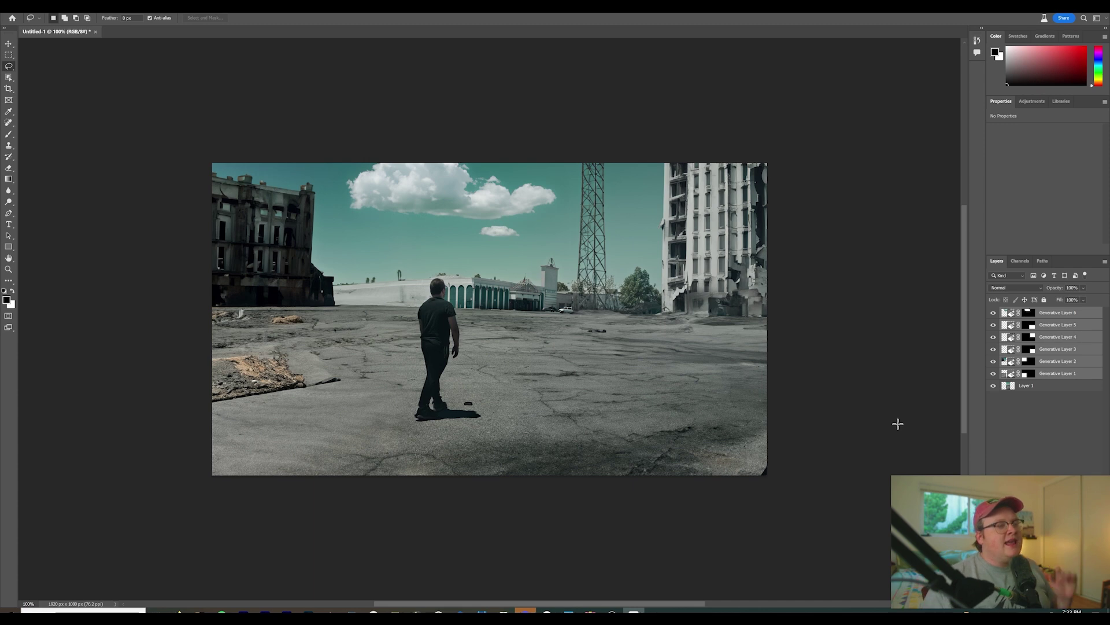
click(1001, 398)
Step: Hide Layer 1 and save the document as a Photoshop PSD file
click(575, 229)
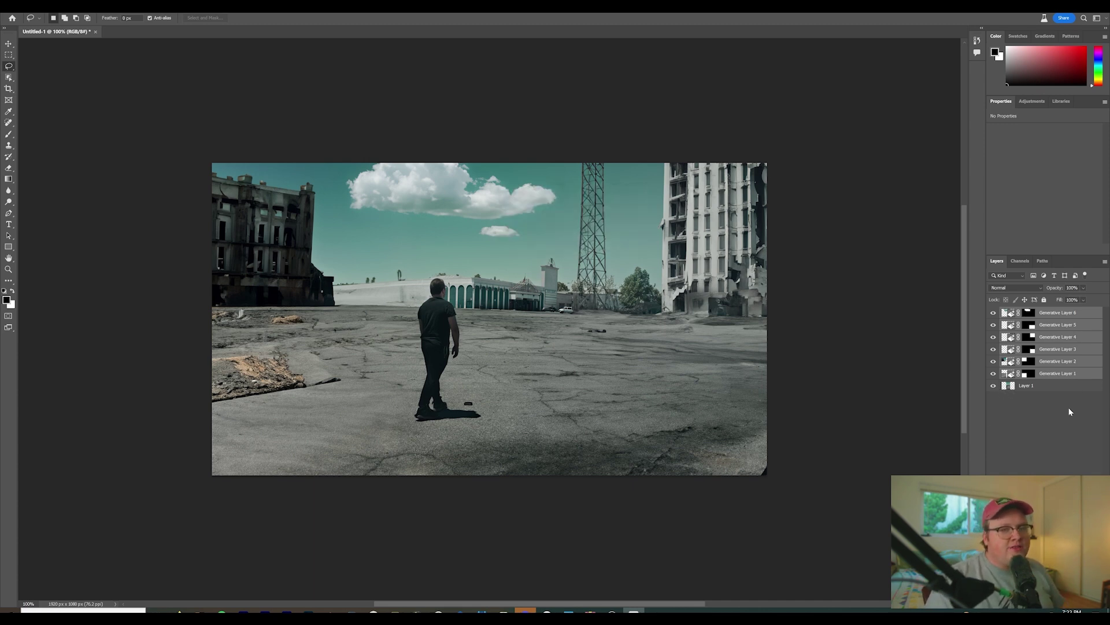
click(994, 385)
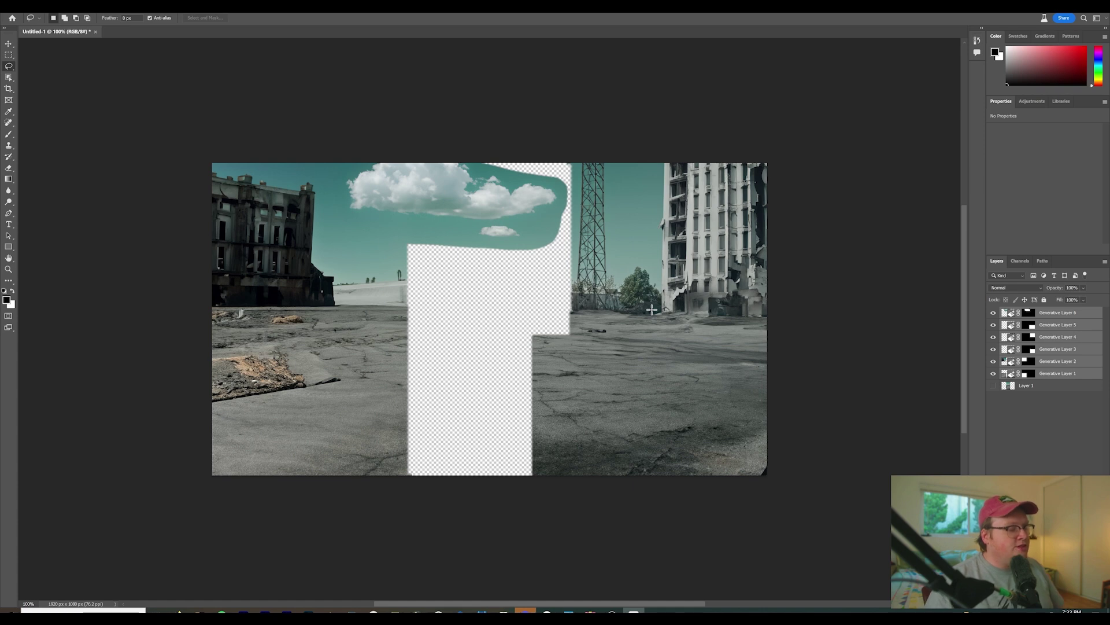
key(ctrl+shift+s)
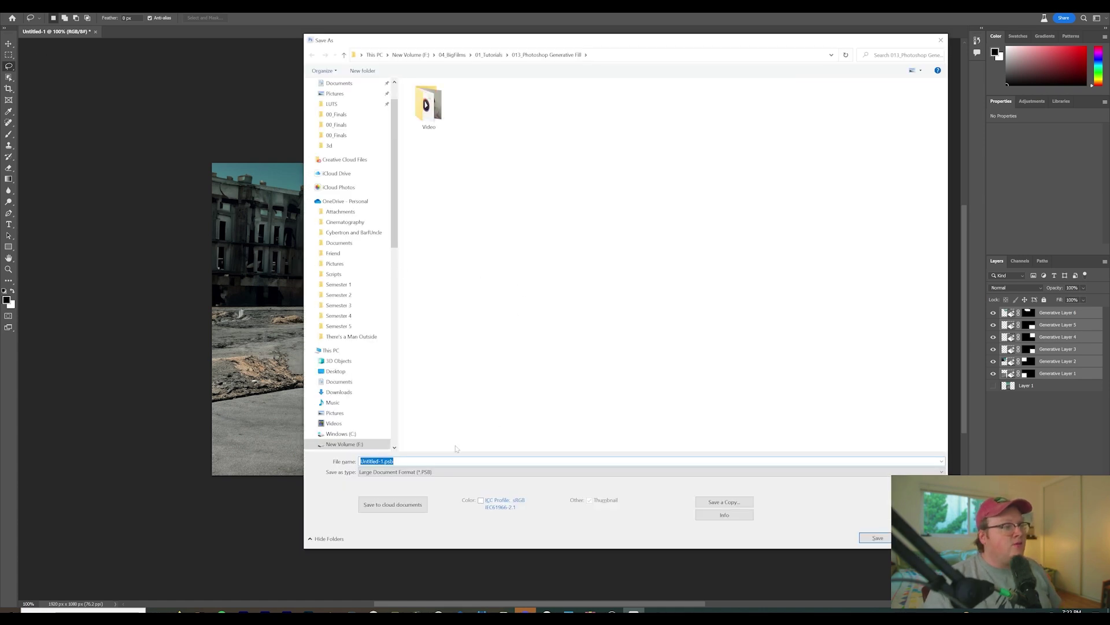
click(428, 471)
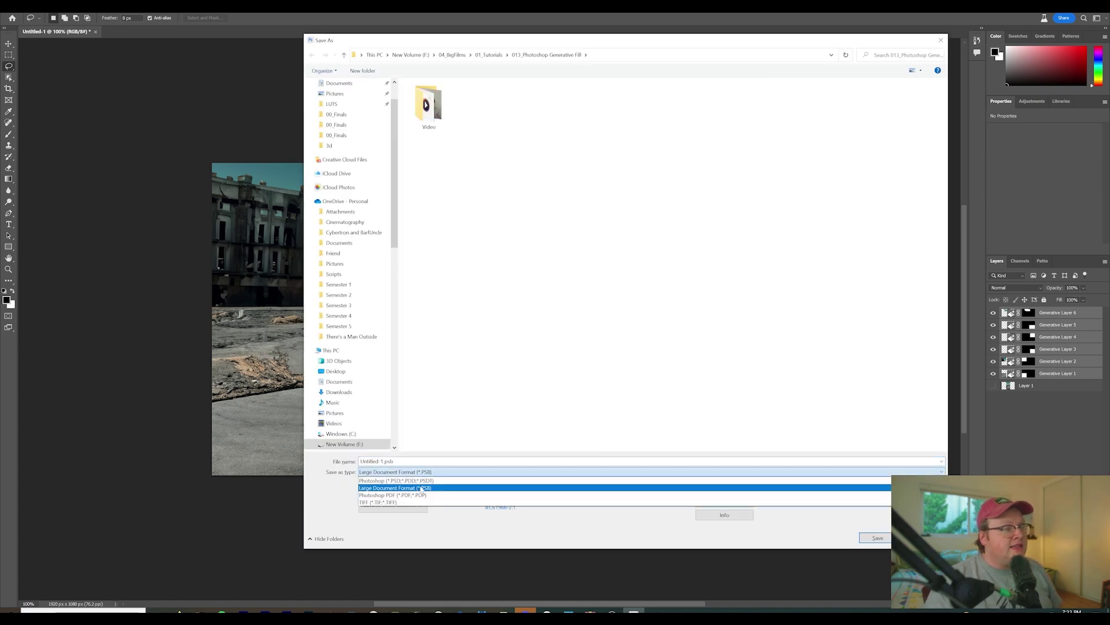
click(425, 481)
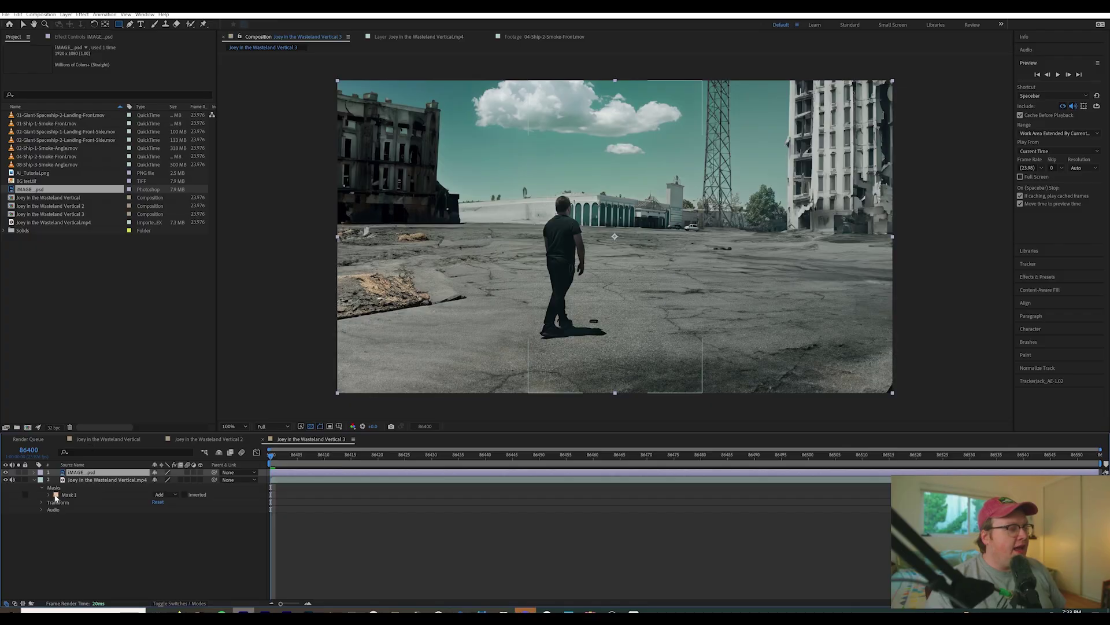
Step: Toggle the IMAGE_.psd layer's visibility to compare, then preview the comp from the start
click(6, 473)
click(6, 473)
click(5, 472)
click(5, 472)
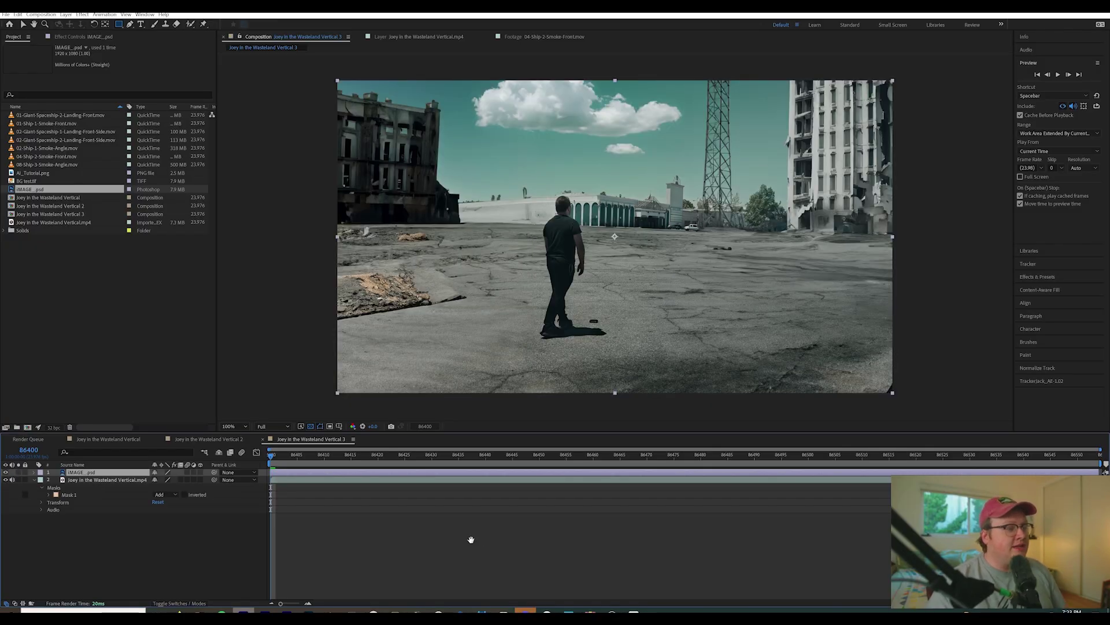
key(space)
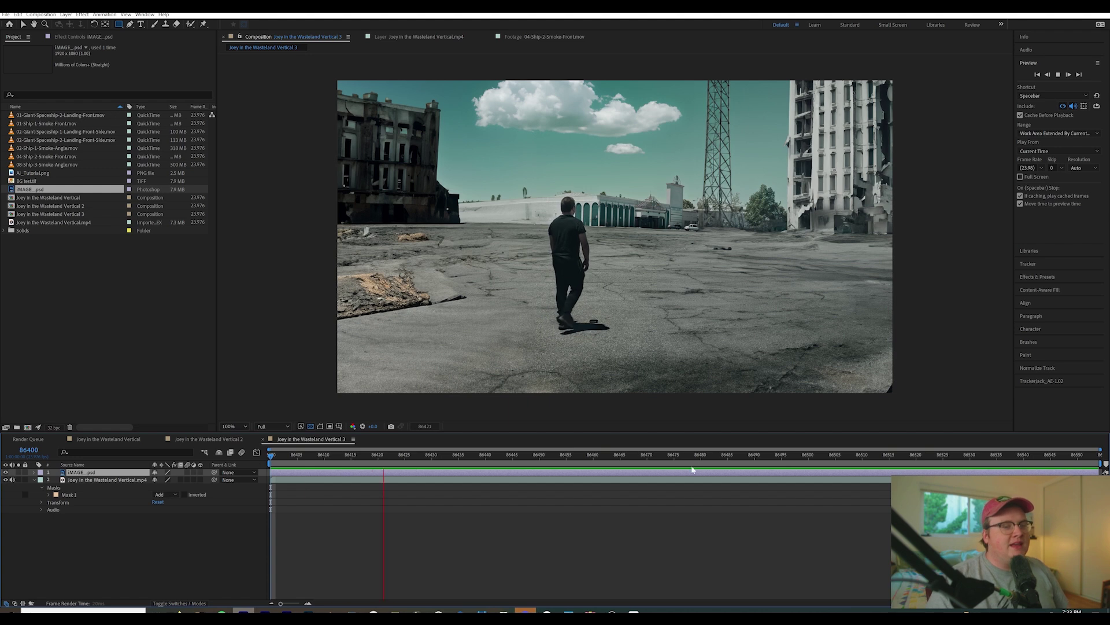
drag(594, 455, 222, 466)
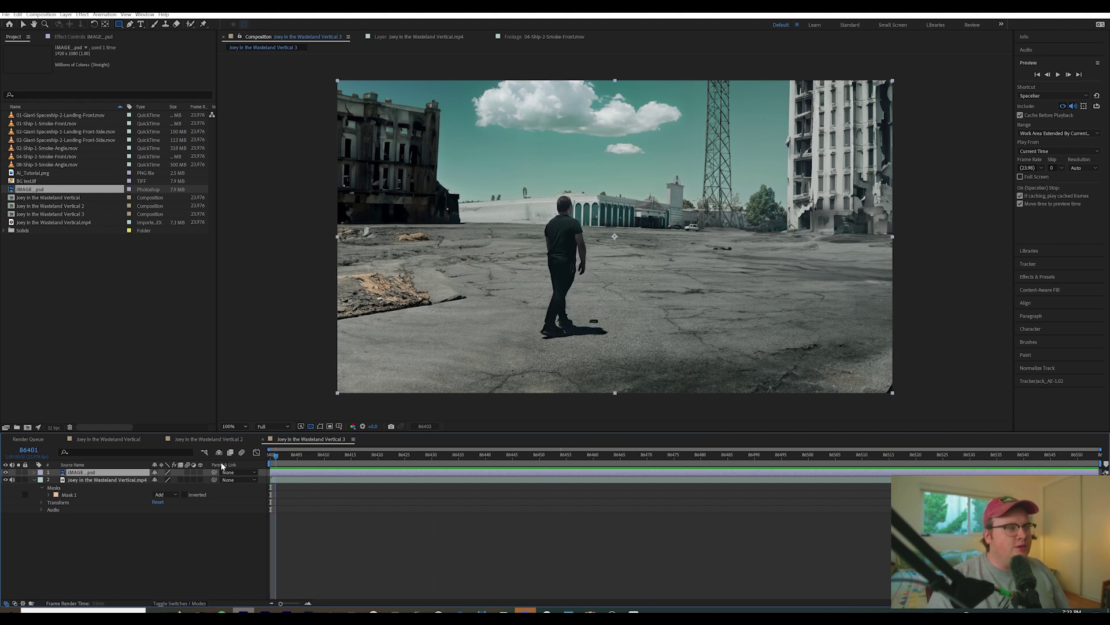
Step: Zoom in and pan around the man and wall to inspect the background, then zoom back out
scroll(615, 243, up, 2)
drag(337, 286, 507, 298)
scroll(610, 200, up, 2)
scroll(644, 174, up, 2)
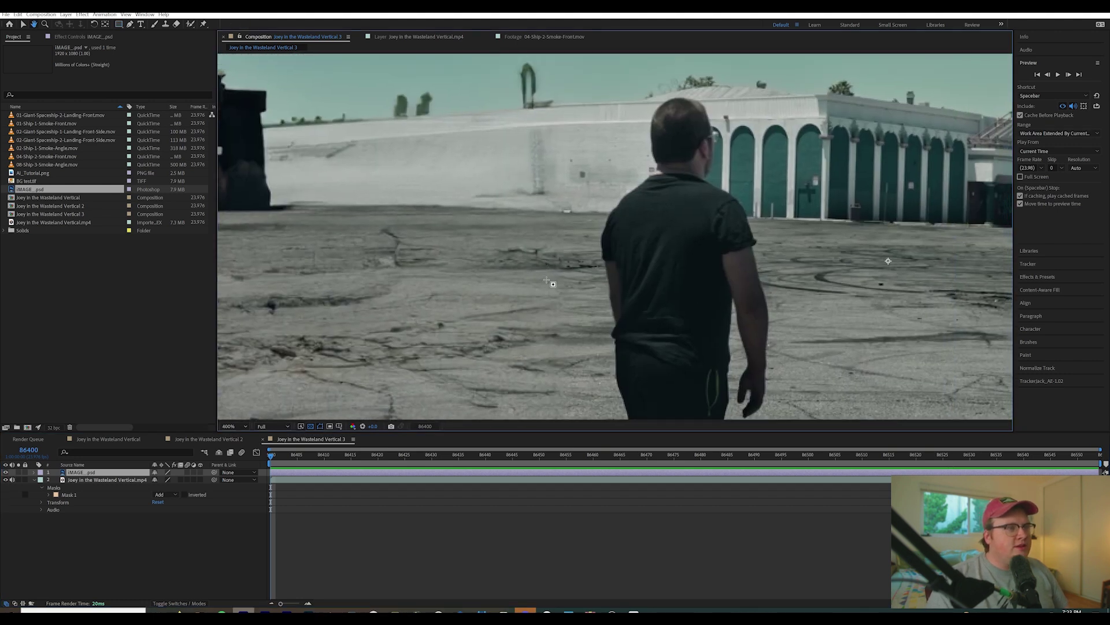
drag(643, 173, 649, 303)
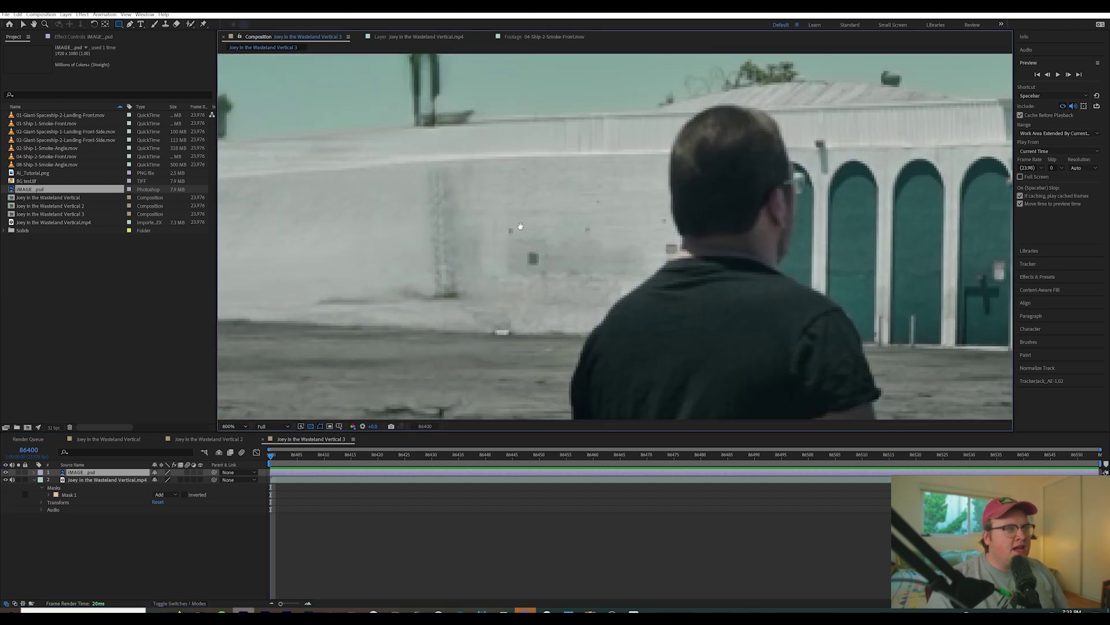
drag(516, 231, 800, 263)
scroll(800, 263, down, 2)
scroll(642, 227, down, 2)
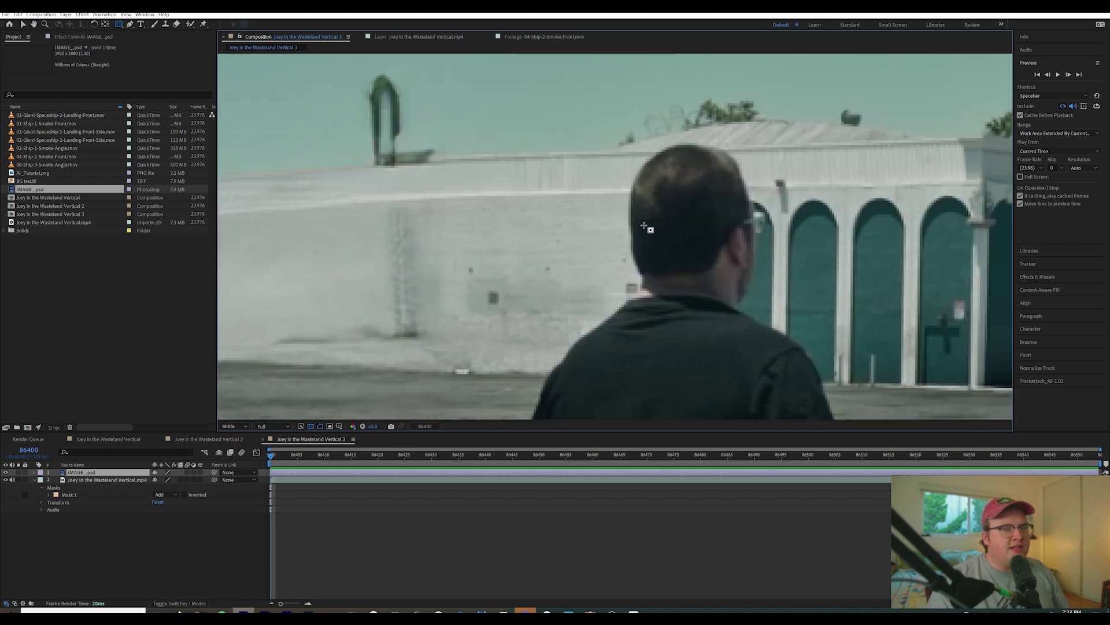
drag(664, 242, 491, 243)
scroll(528, 277, down, 2)
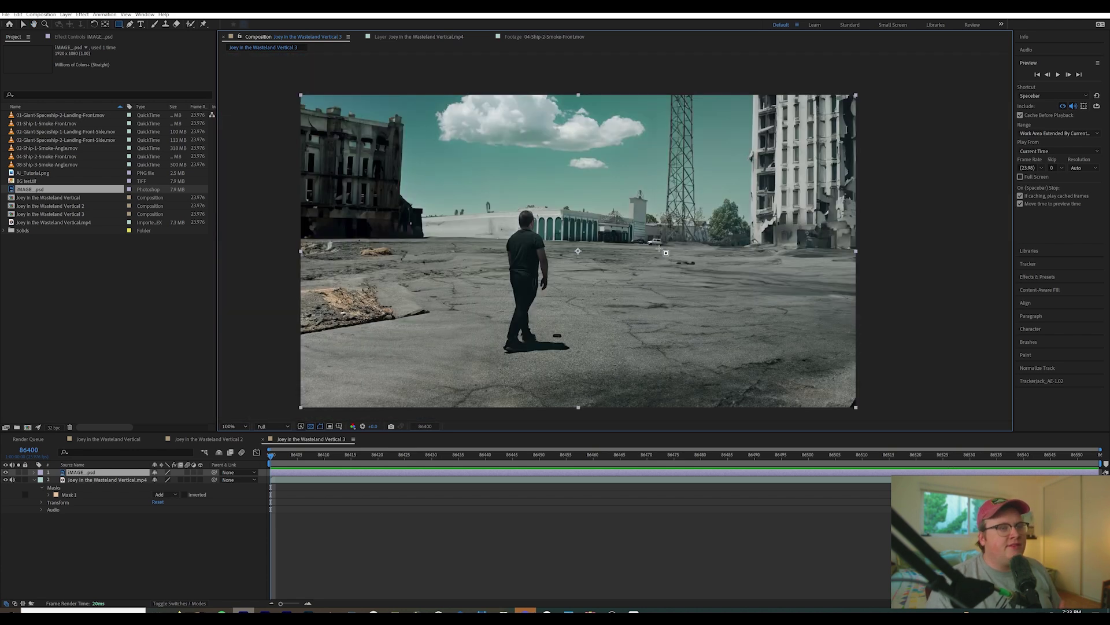
click(77, 36)
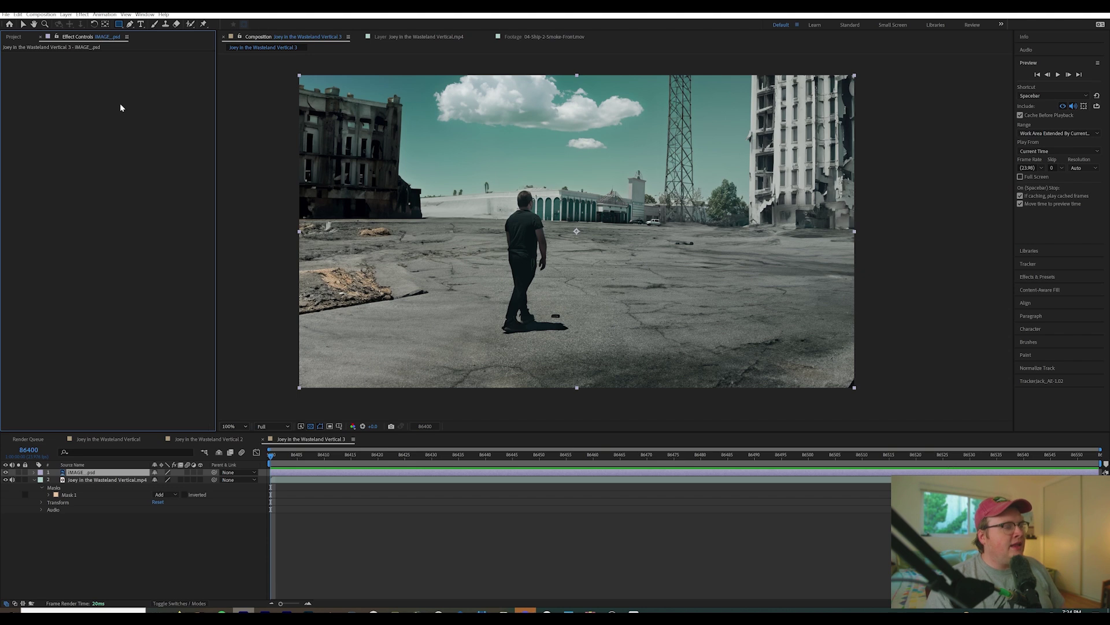
Step: Apply Sharpen to IMAGE_.psd with a Sharpen Amount of 8
key(ctrl+space)
text(sharp)
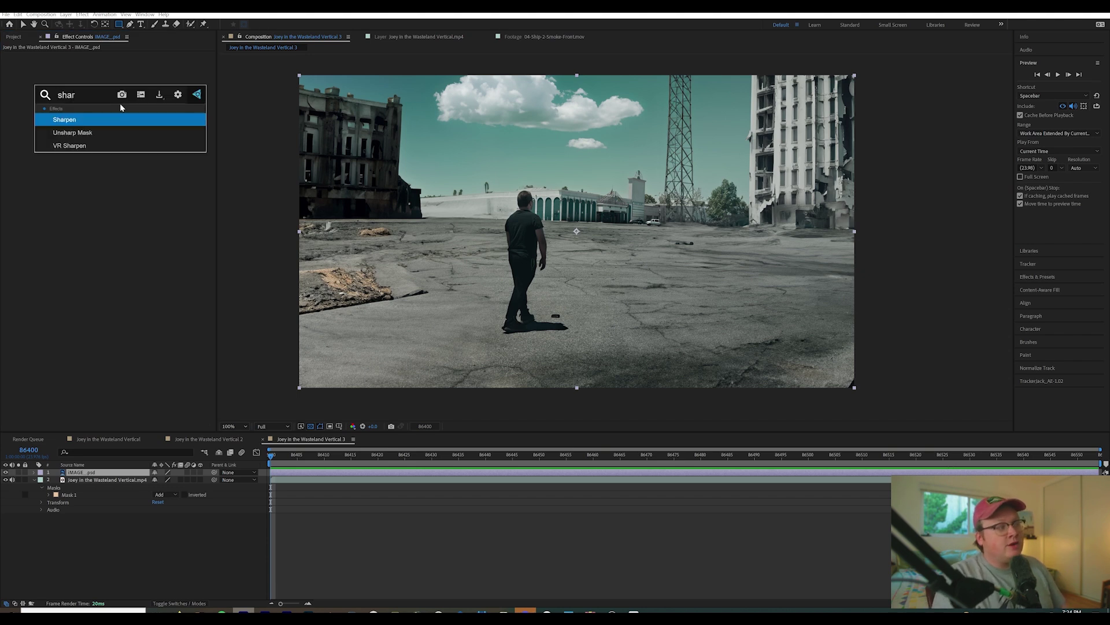
key(Return)
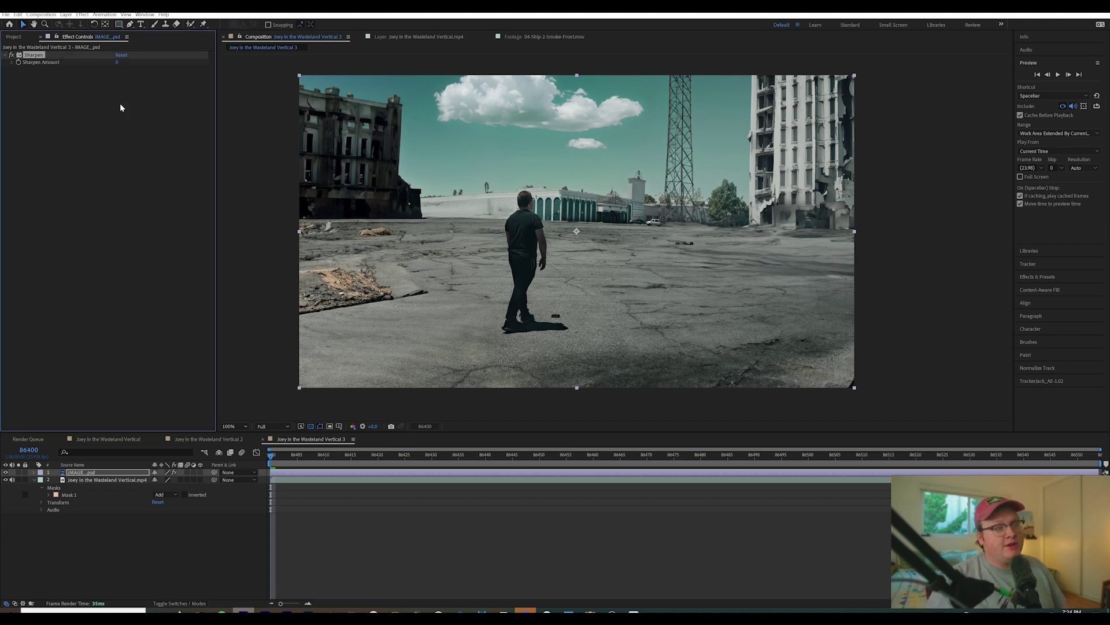
click(118, 62)
key(Return)
Step: Toggle Sharpen off to compare, inspect the sky and tower, then preview the shot
scroll(549, 278, up, 4)
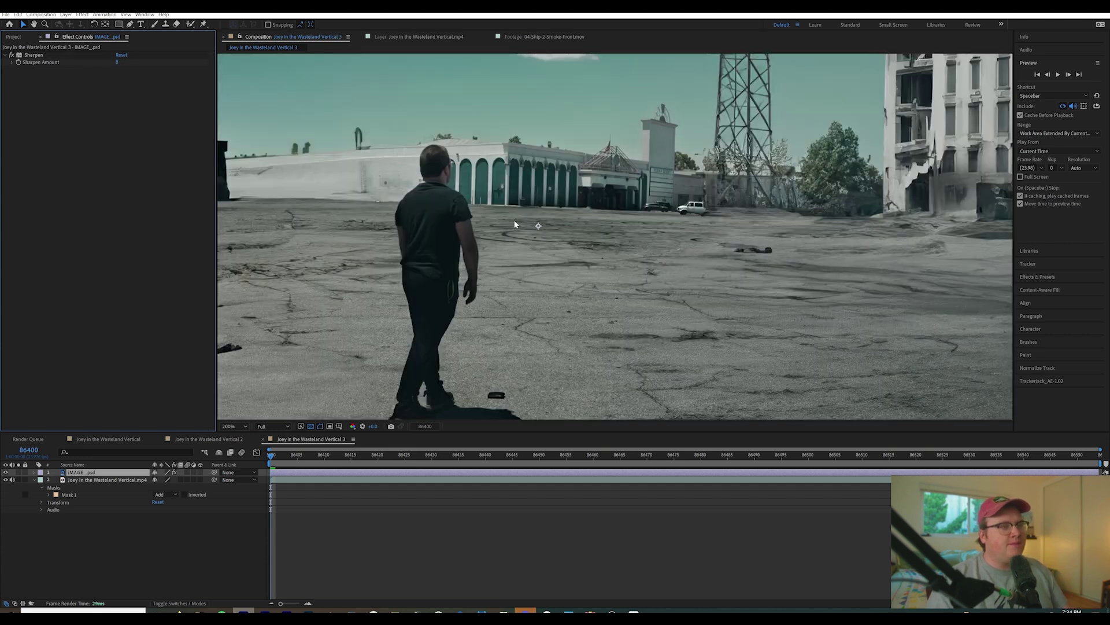
scroll(549, 278, up, 2)
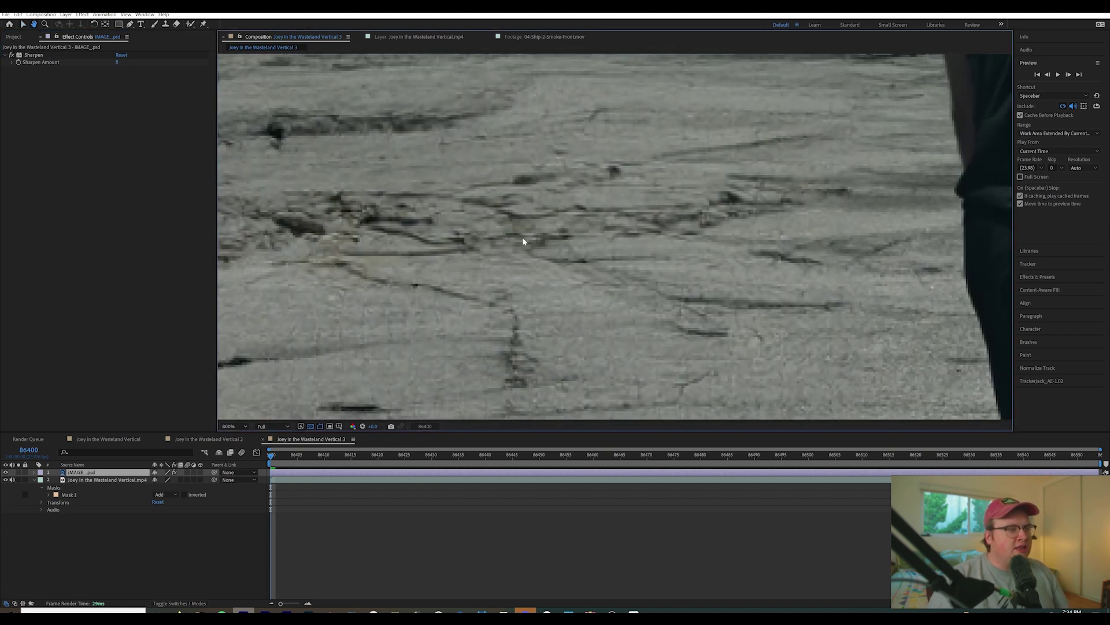
click(12, 56)
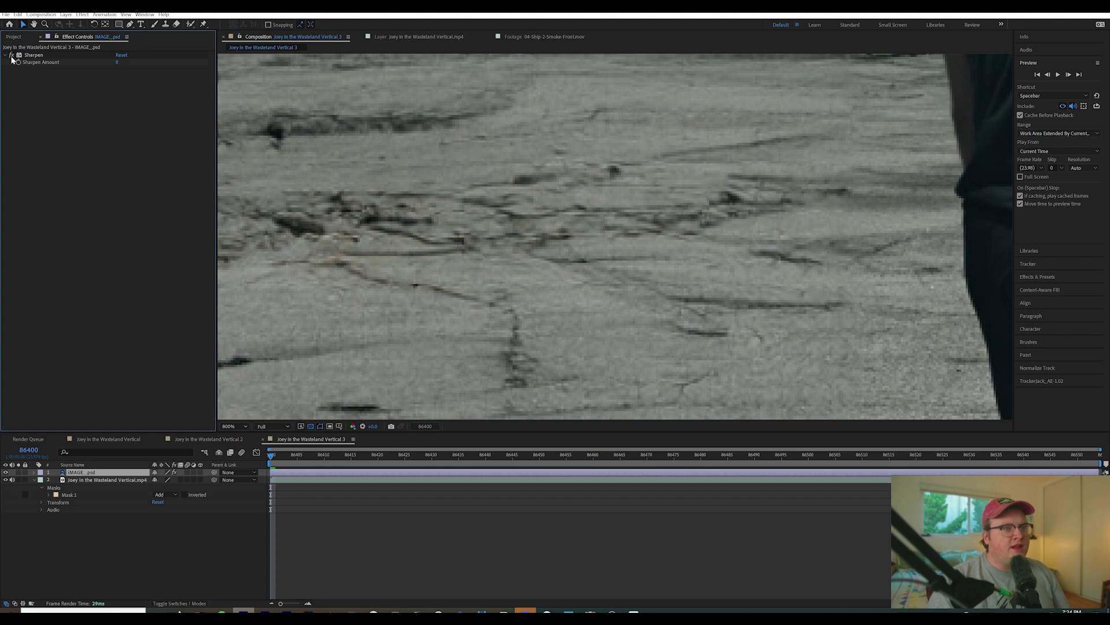
scroll(755, 274, down, 6)
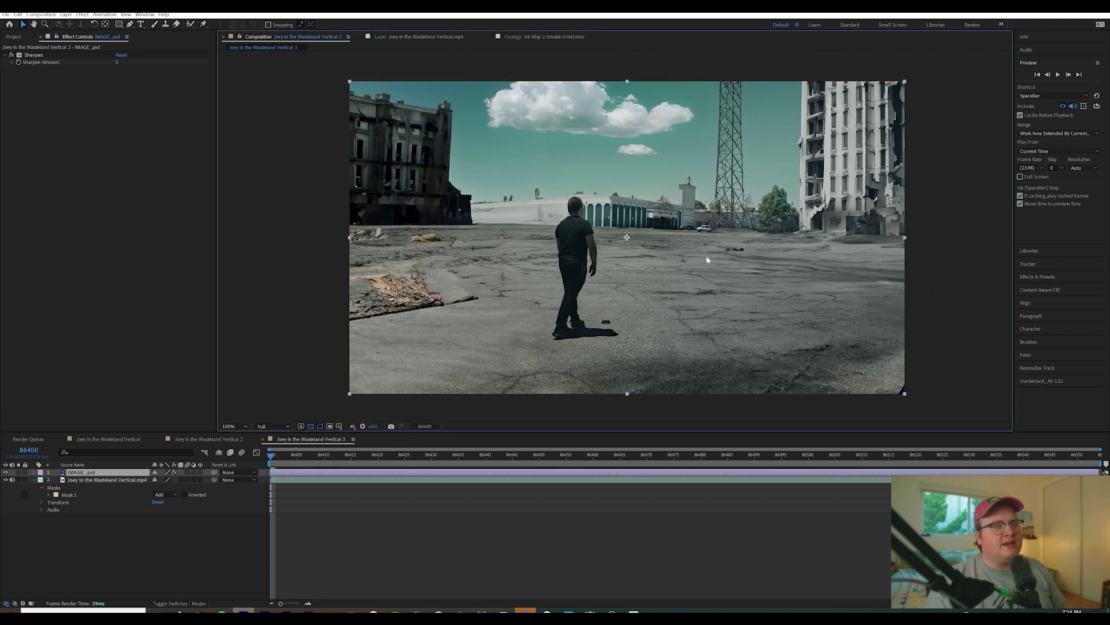
scroll(707, 257, up, 2)
drag(606, 308, 628, 232)
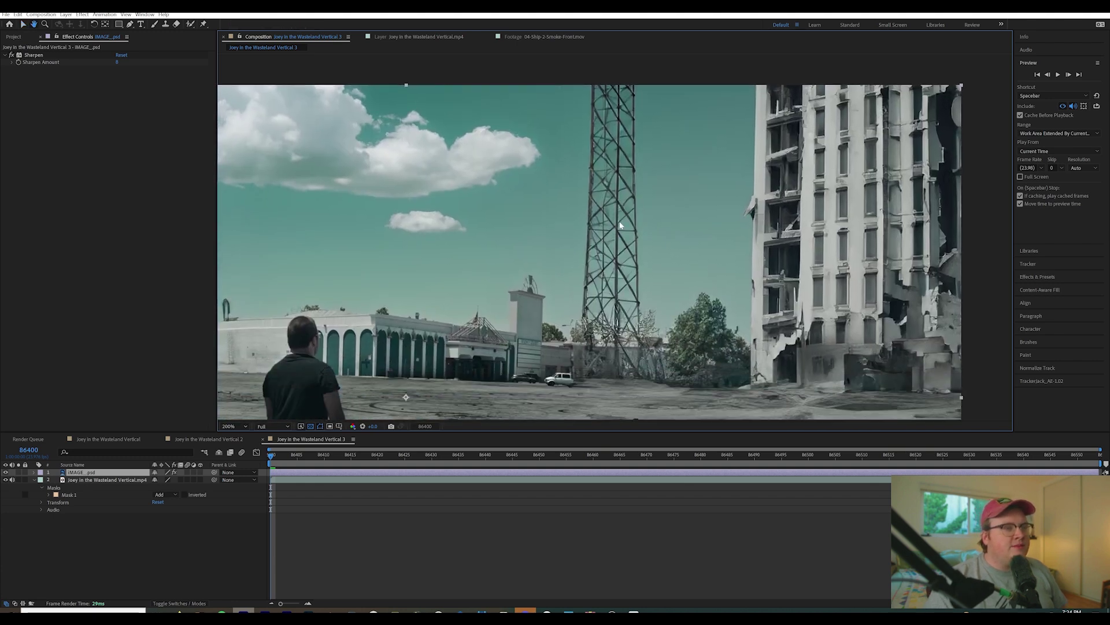
scroll(630, 225, up, 2)
scroll(602, 87, up, 3)
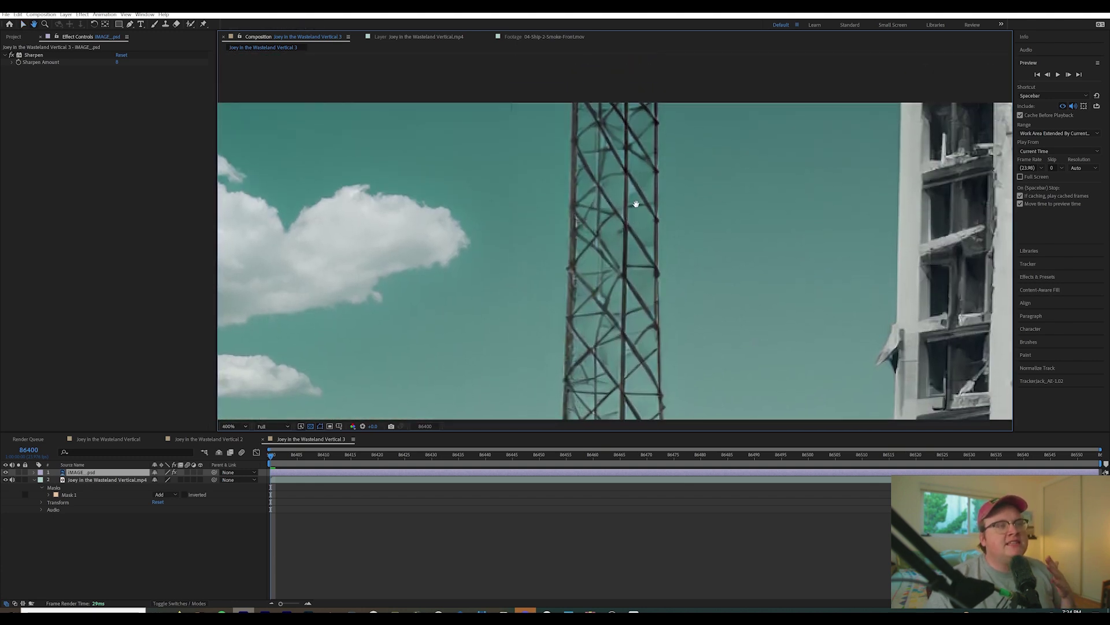
scroll(639, 246, down, 2)
scroll(606, 314, down, 3)
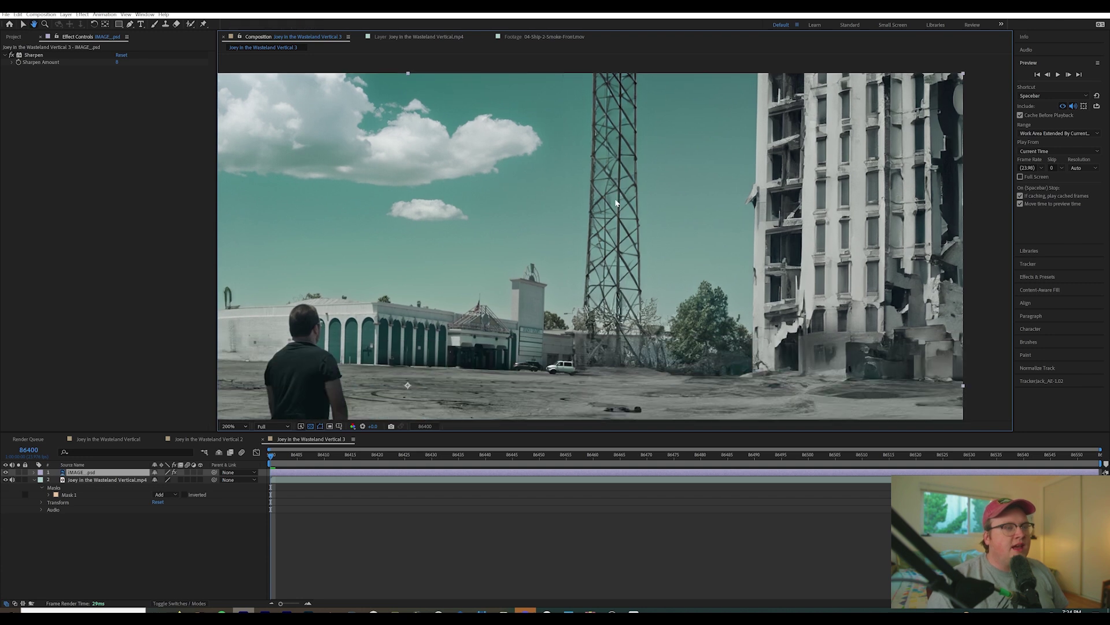
scroll(599, 216, down, 2)
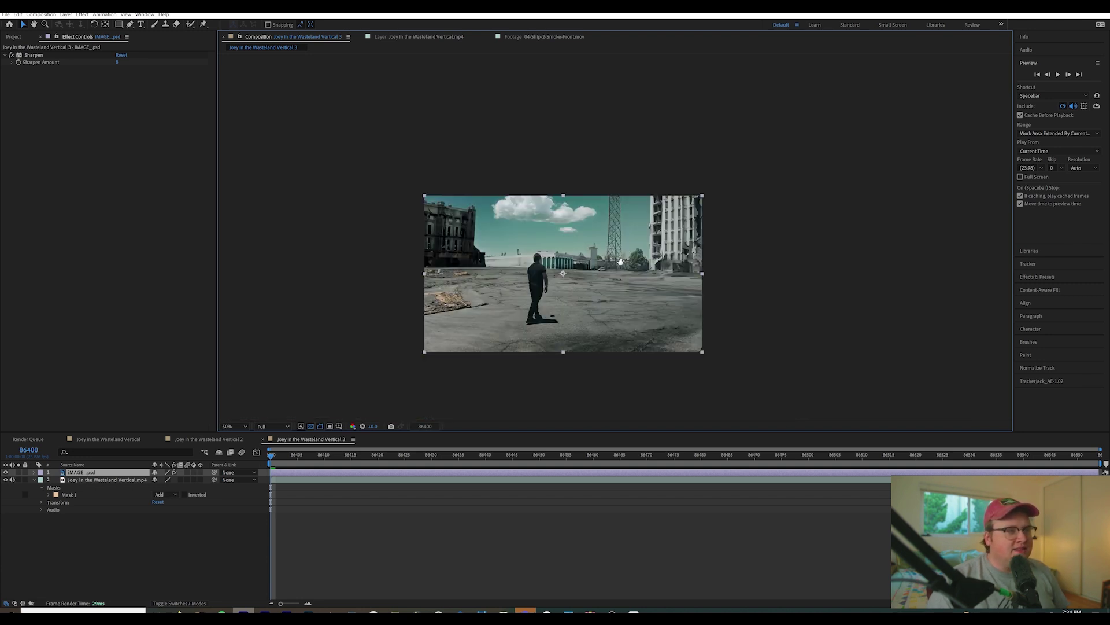
scroll(646, 253, up, 1)
scroll(648, 256, down, 2)
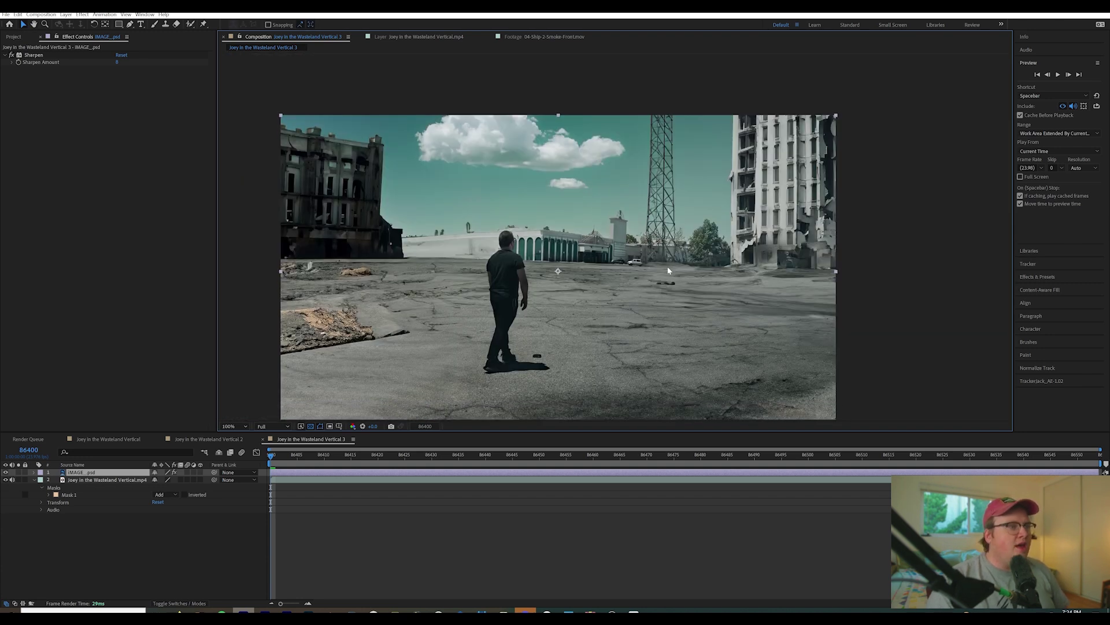
key(space)
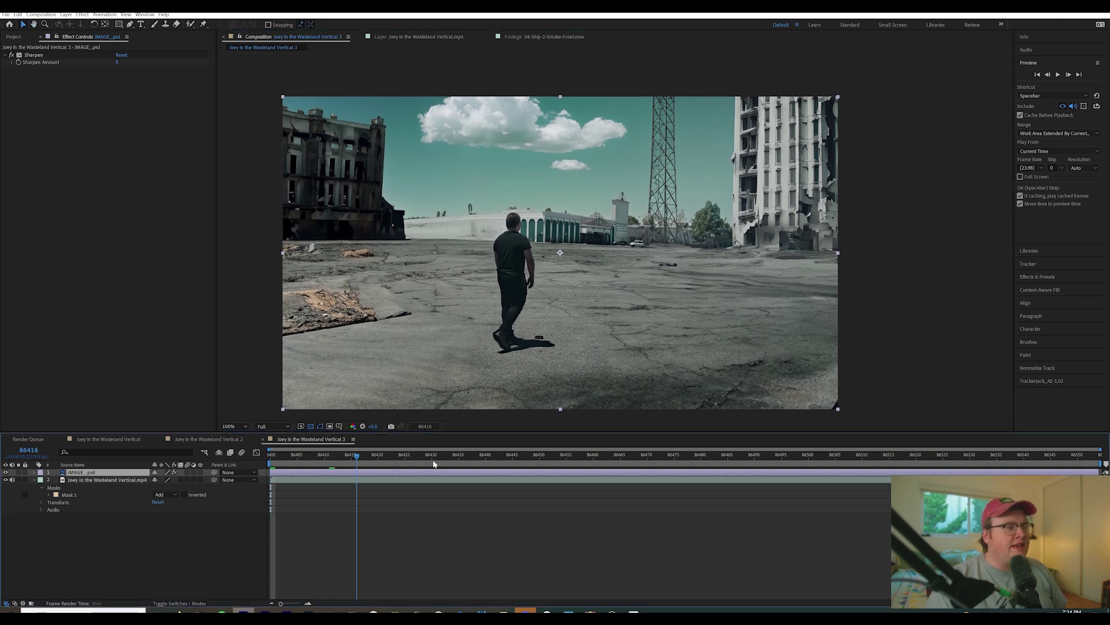
key(space)
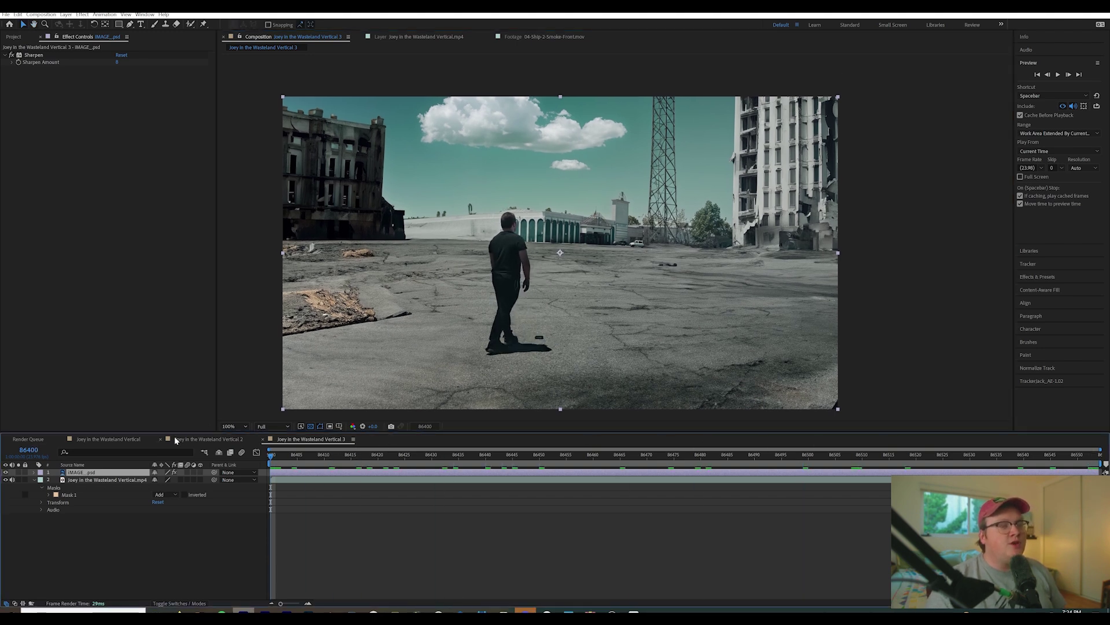
click(14, 35)
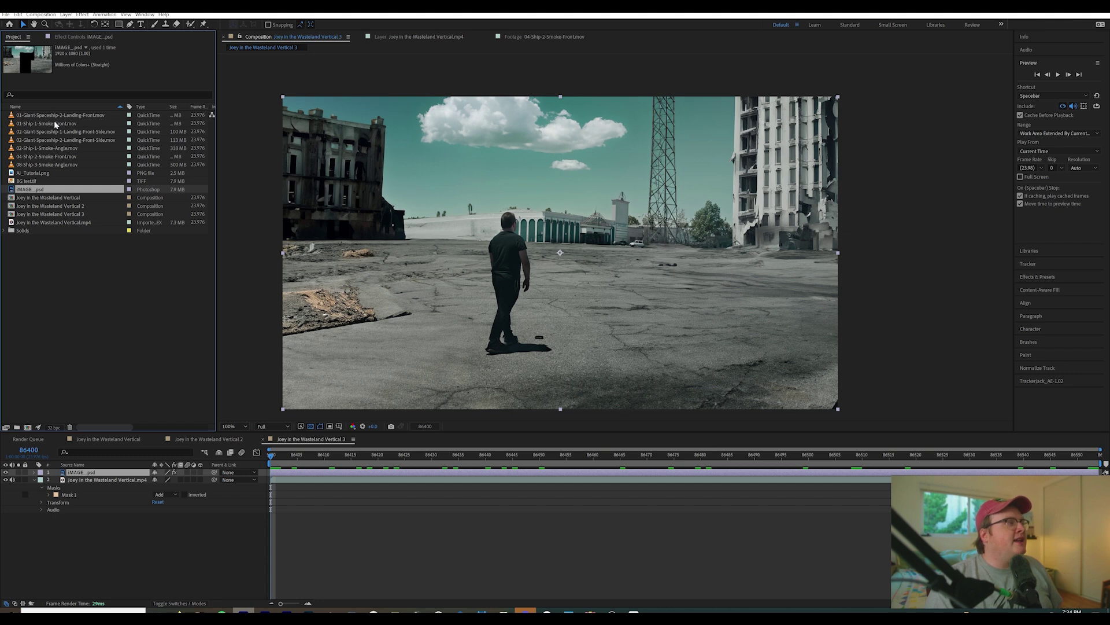
Step: Add 02-Giant-Spaceship-2-Landing-Front-Side.mov to the comp and place it right of the man
click(100, 141)
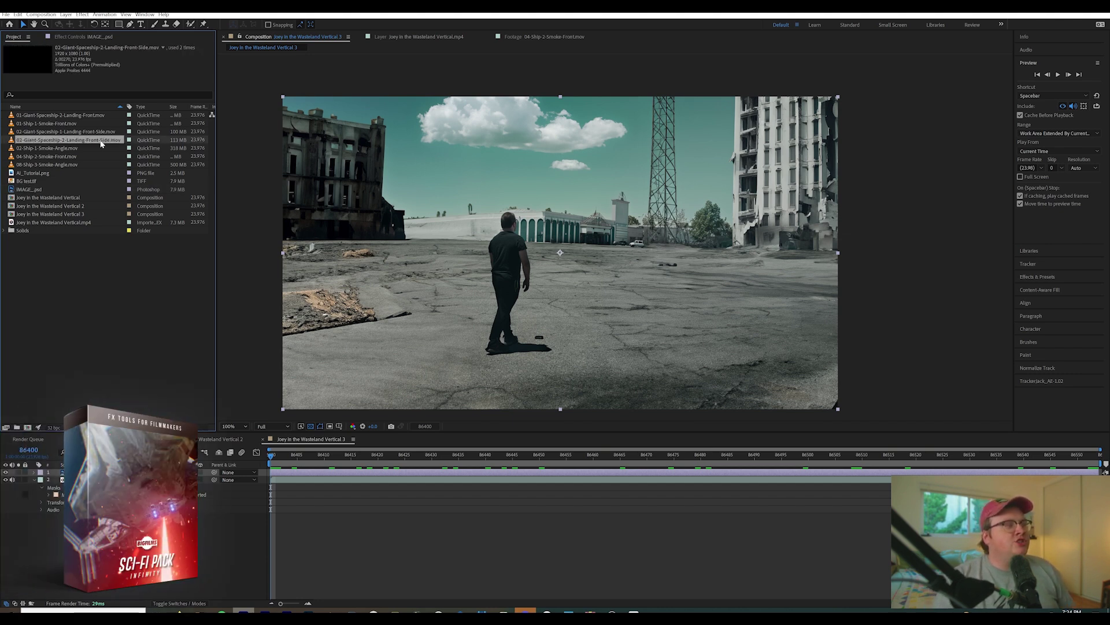
drag(96, 143, 164, 474)
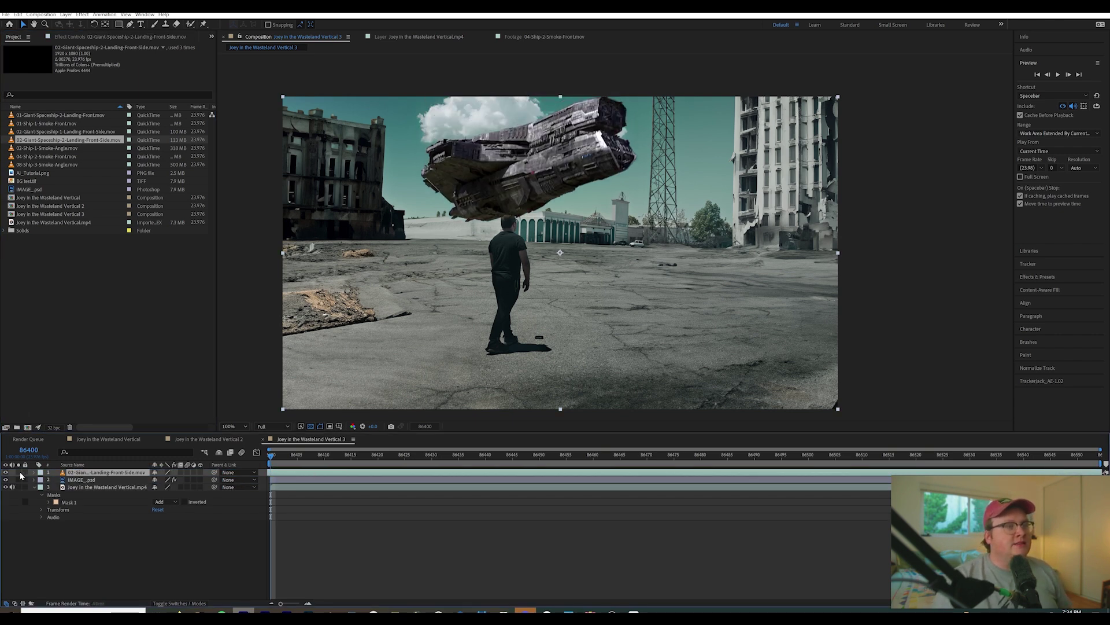
drag(461, 182, 463, 198)
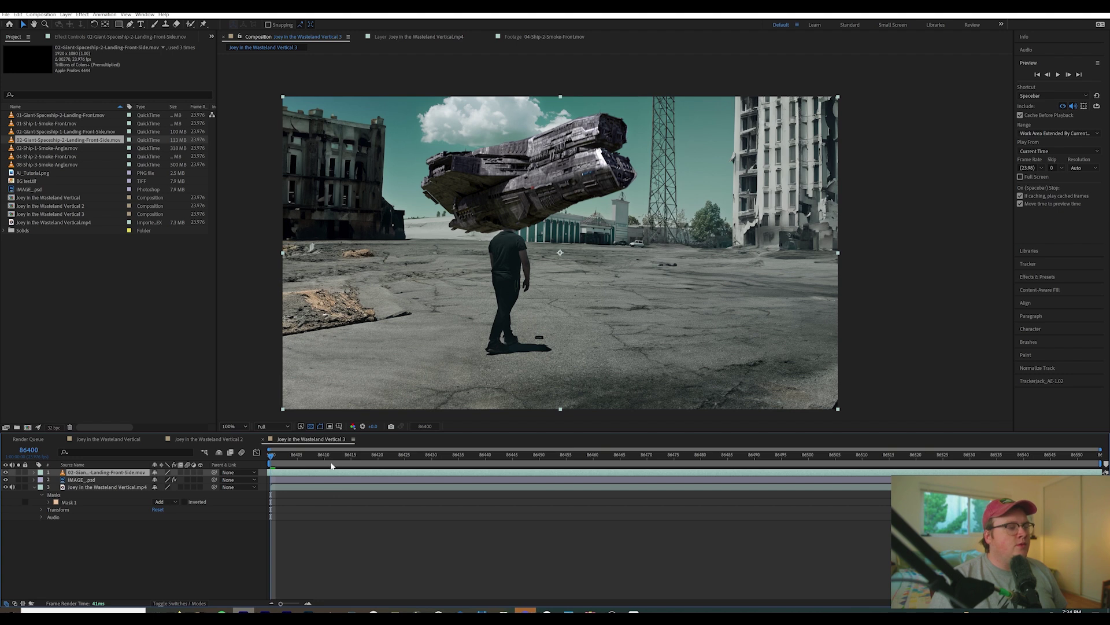
drag(331, 465, 857, 462)
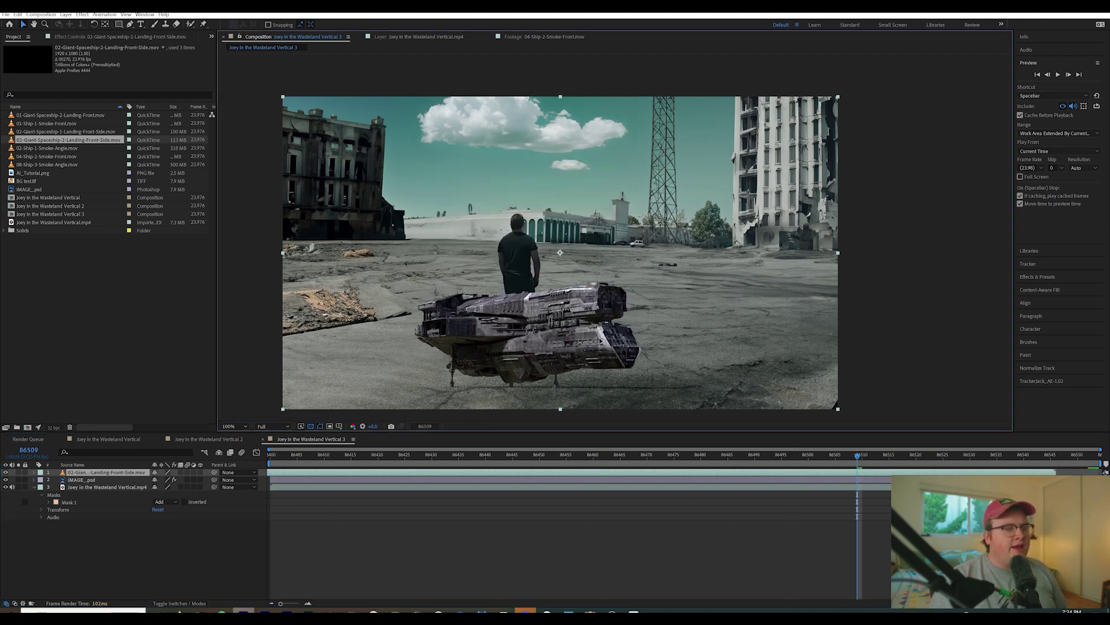
drag(571, 349, 663, 215)
key(j)
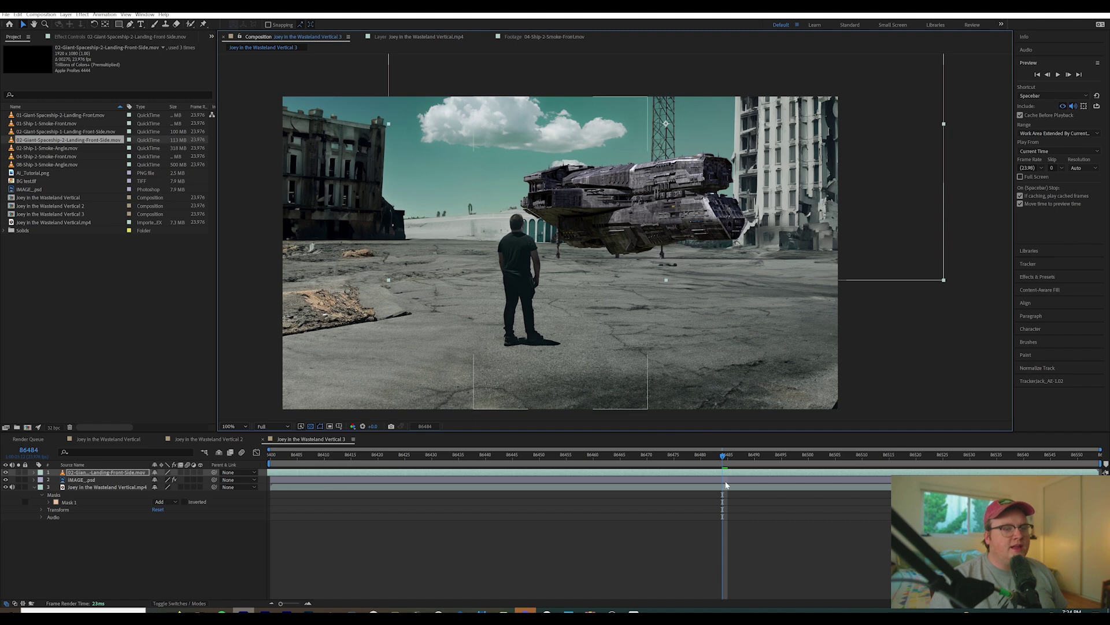
Step: Scale the spaceship to 137% and move the man's footage copy above it
key(s)
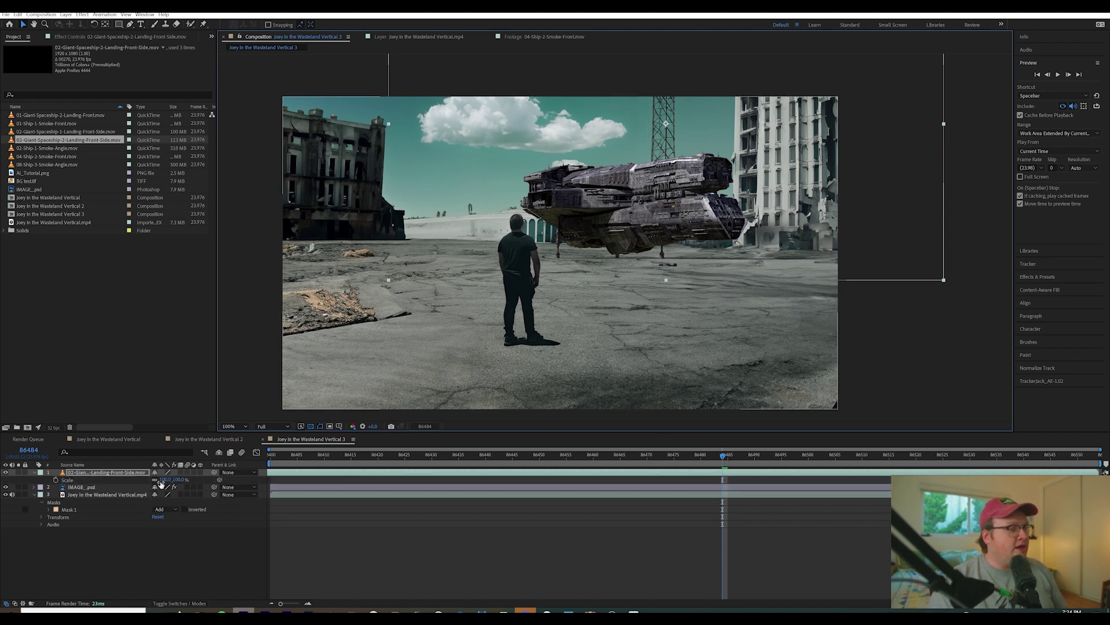
drag(180, 480, 655, 197)
drag(173, 479, 687, 206)
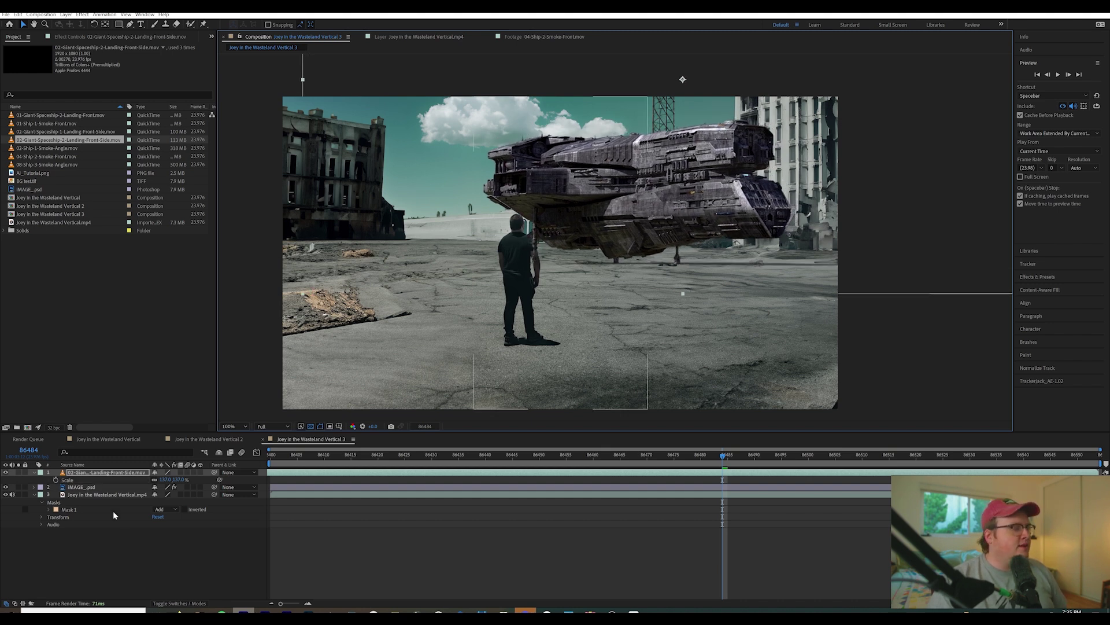
click(107, 495)
drag(108, 496, 123, 473)
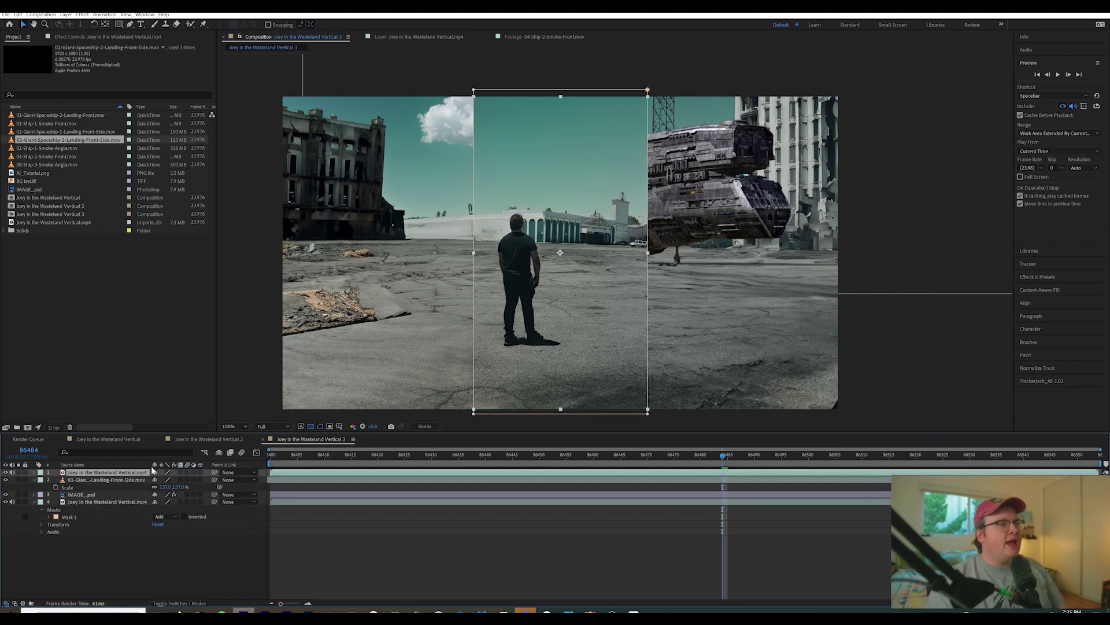
Step: Refine the man's Roto Brush selection, removing the arches and adding the back of his head
click(186, 26)
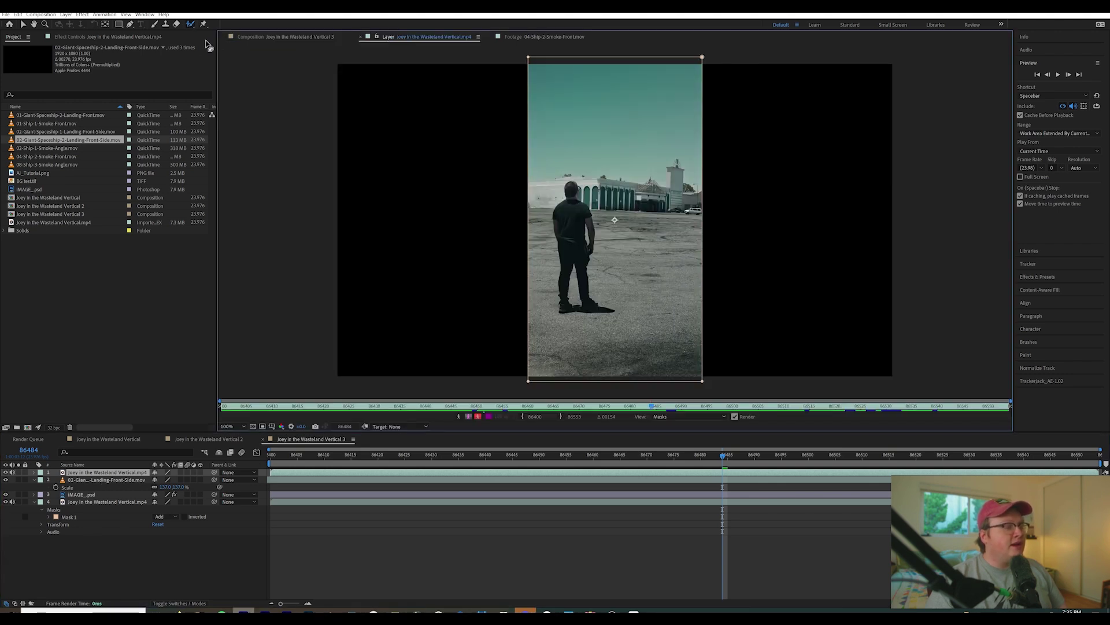
scroll(550, 308, up, 5)
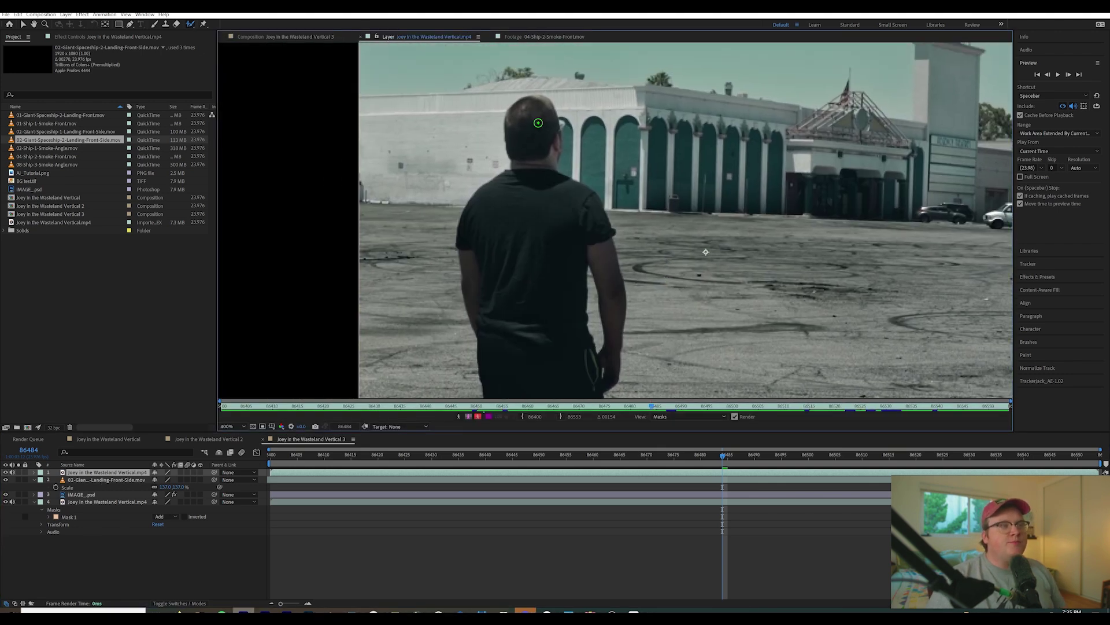
drag(550, 308, 563, 310)
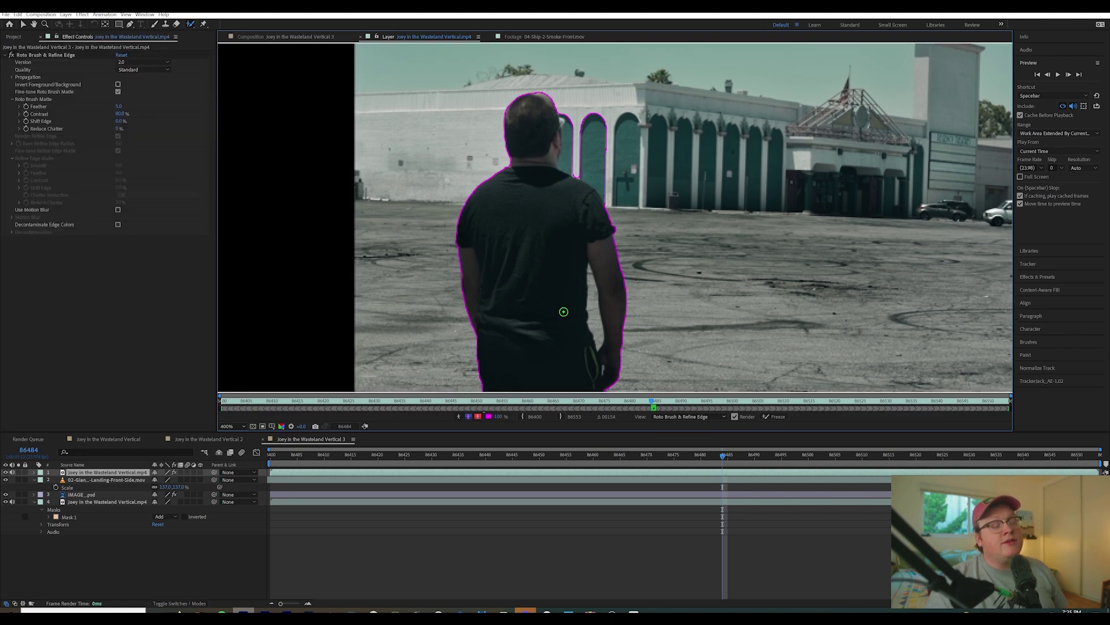
mouse_move(578, 89)
mouse_down()
mouse_move(571, 132)
mouse_move(619, 141)
mouse_up()
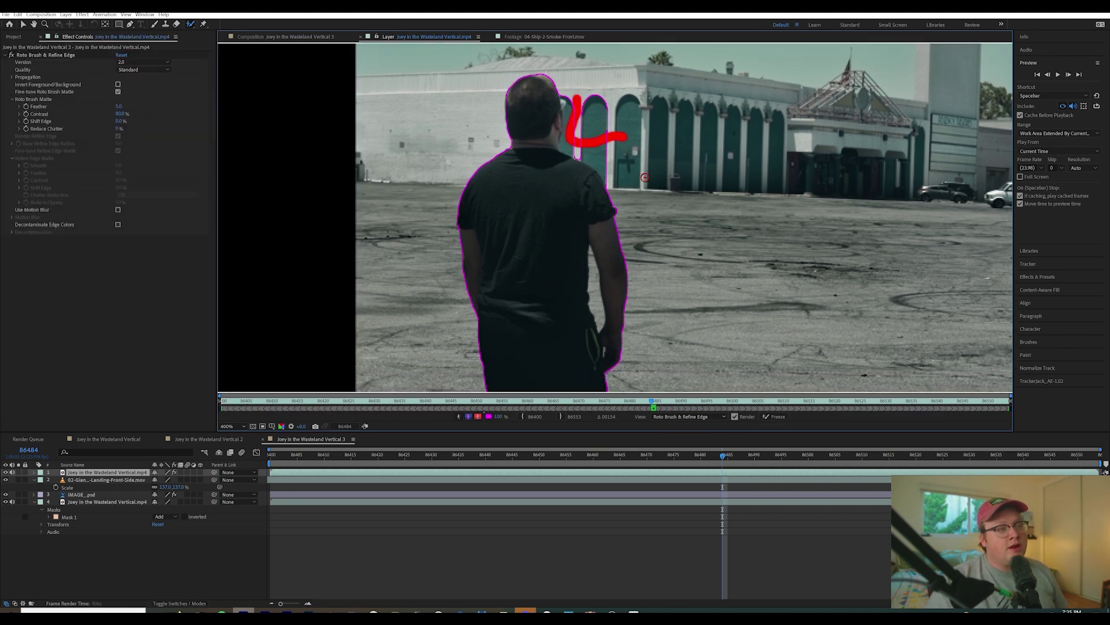
drag(629, 208, 624, 257)
drag(547, 91, 544, 134)
mouse_move(581, 249)
mouse_down()
mouse_move(582, 148)
mouse_move(585, 273)
mouse_up()
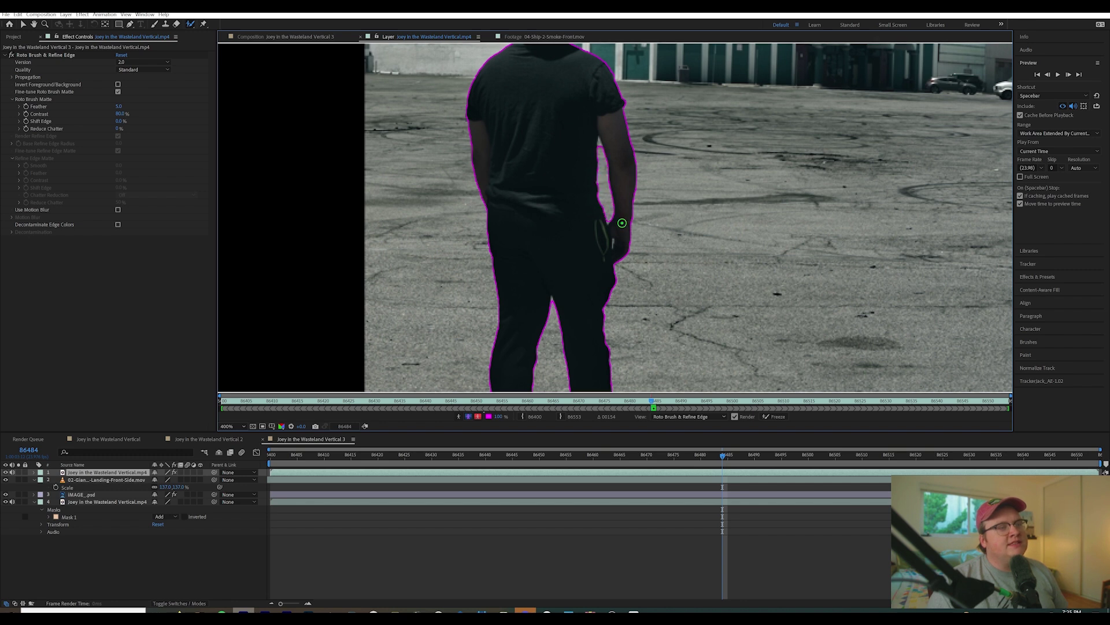
scroll(629, 225, down, 2)
scroll(630, 225, down, 2)
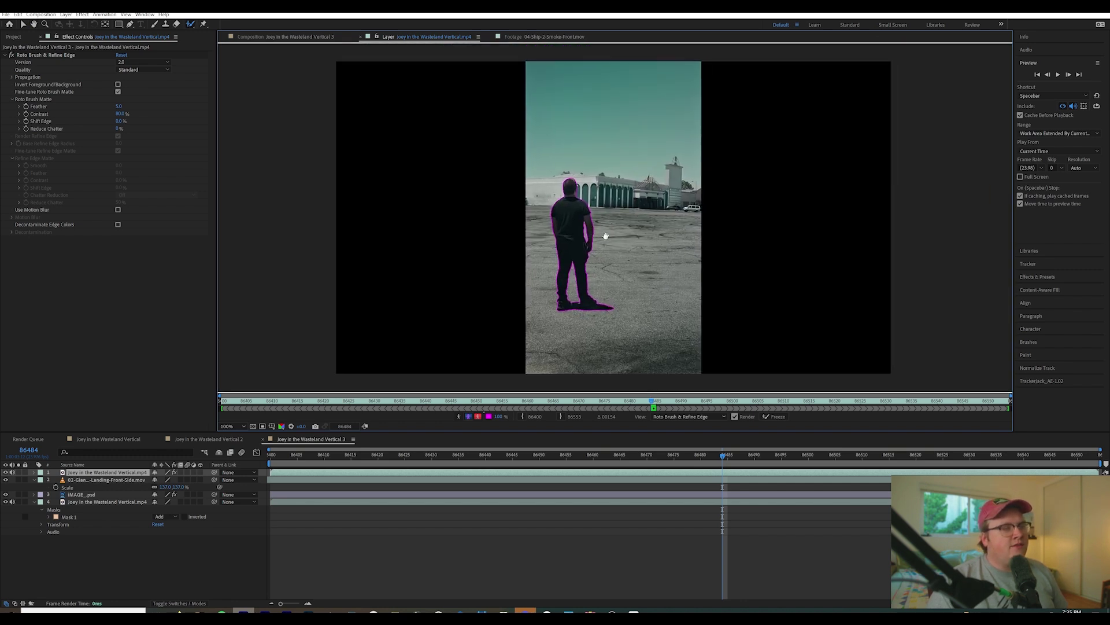
Step: Freeze the Roto Brush matte, scrub back to check it, and return to the Composition view
click(777, 416)
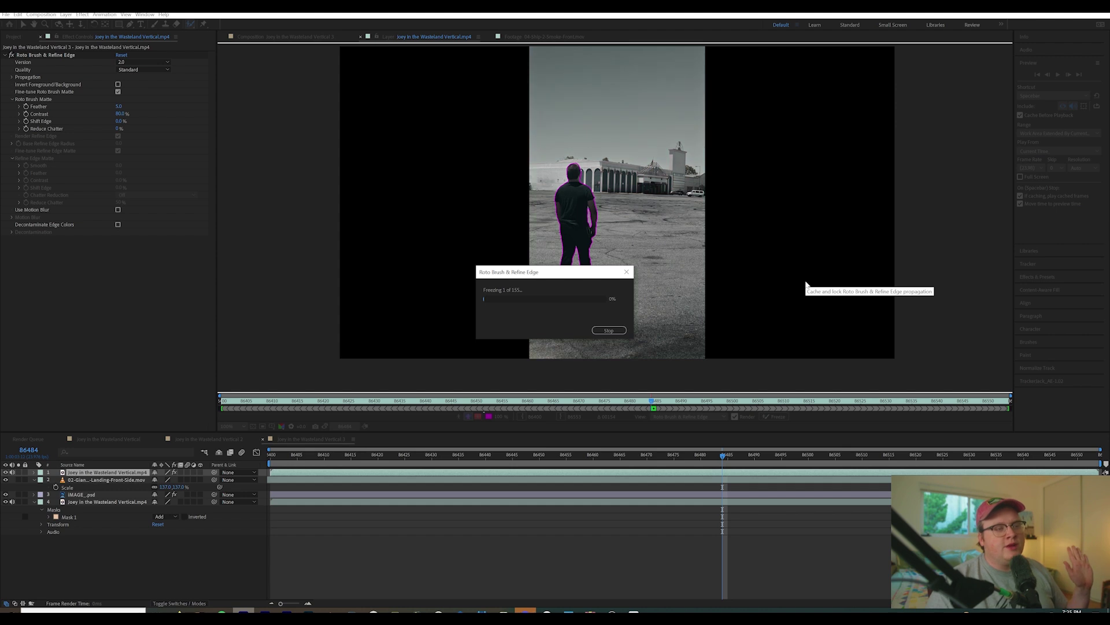
drag(723, 455, 573, 472)
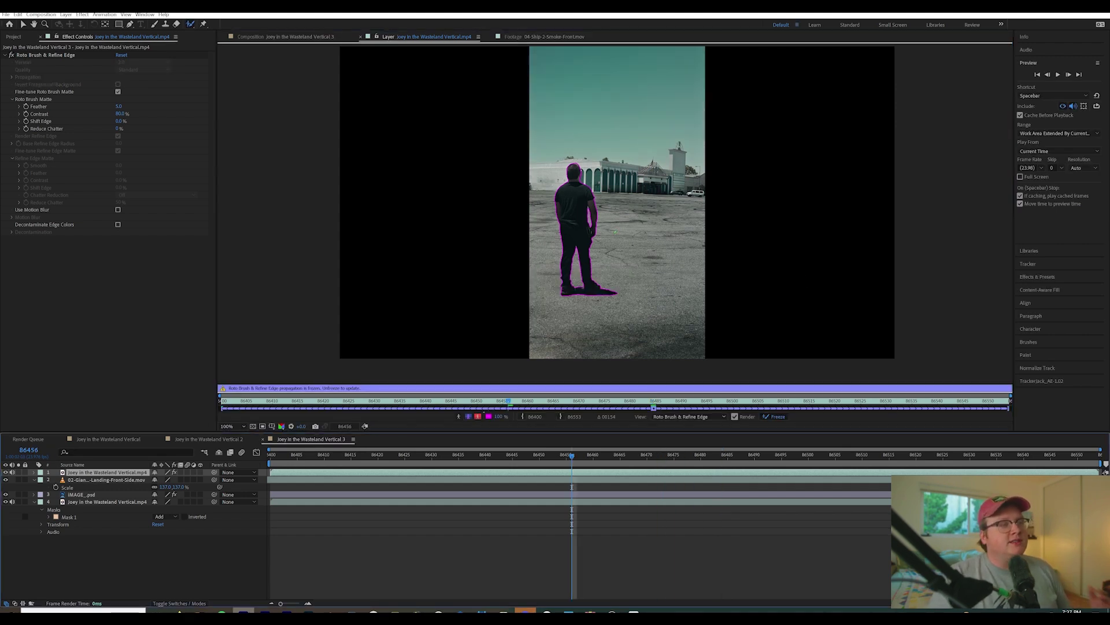
drag(558, 457, 458, 457)
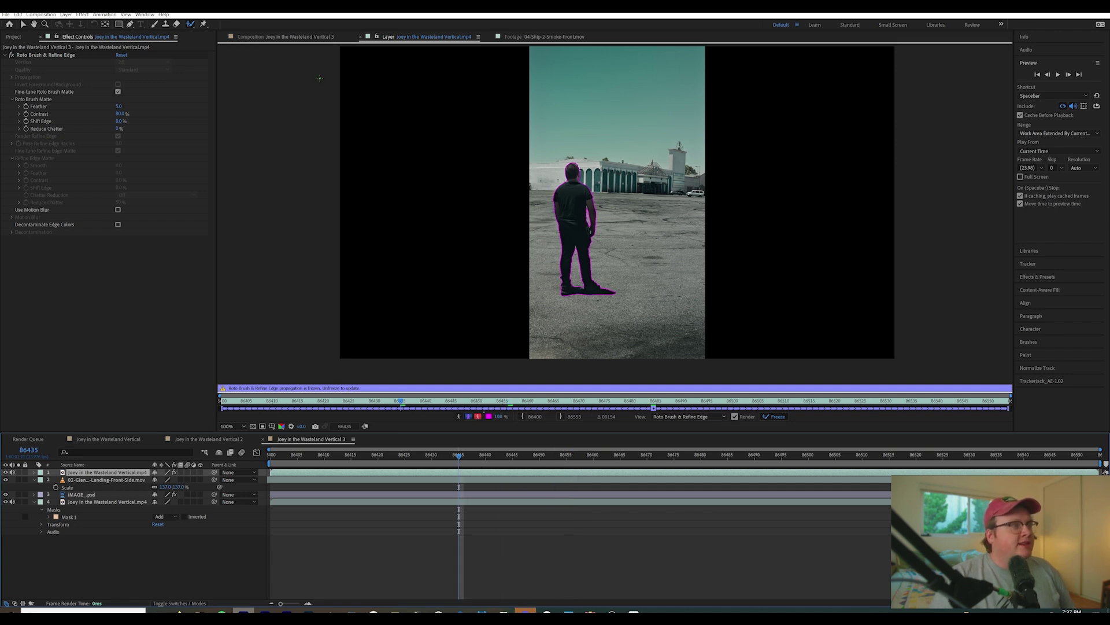
click(321, 38)
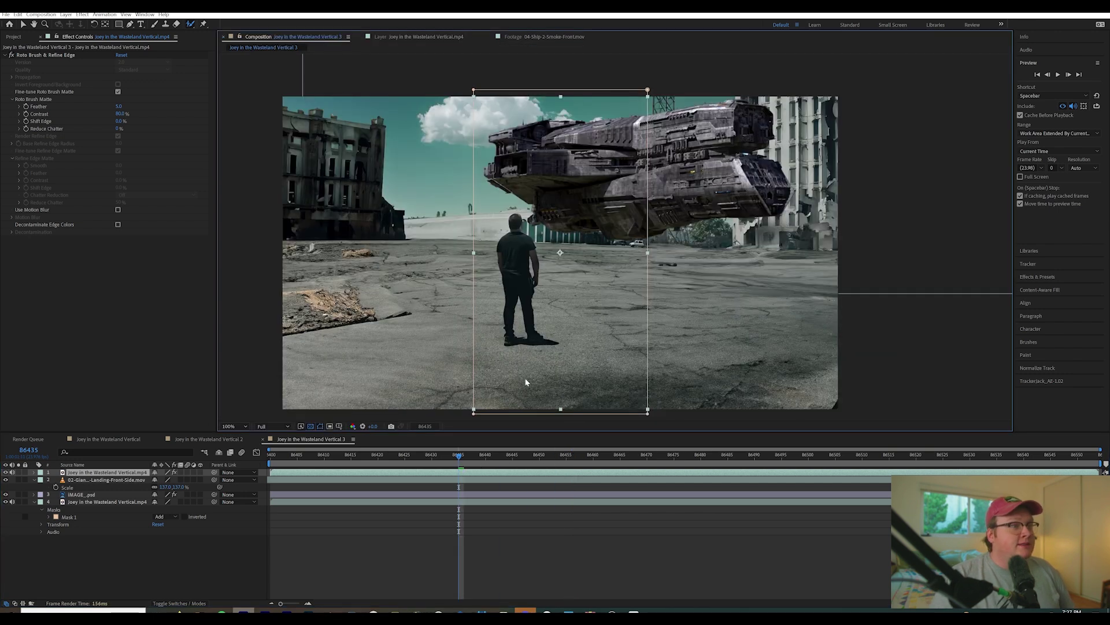
click(234, 557)
click(963, 460)
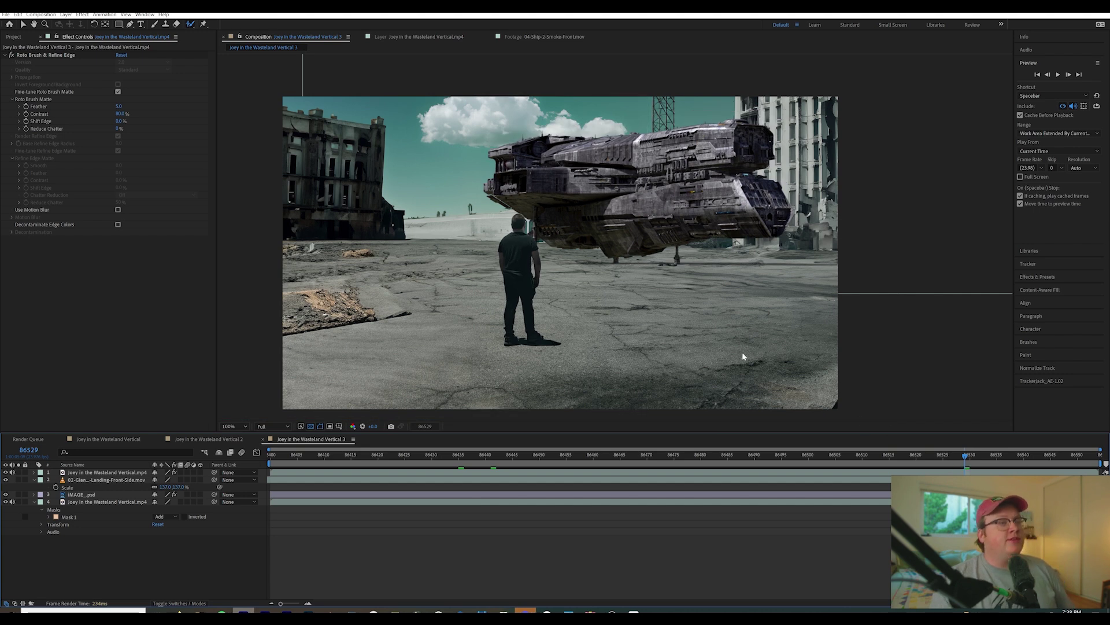
click(370, 385)
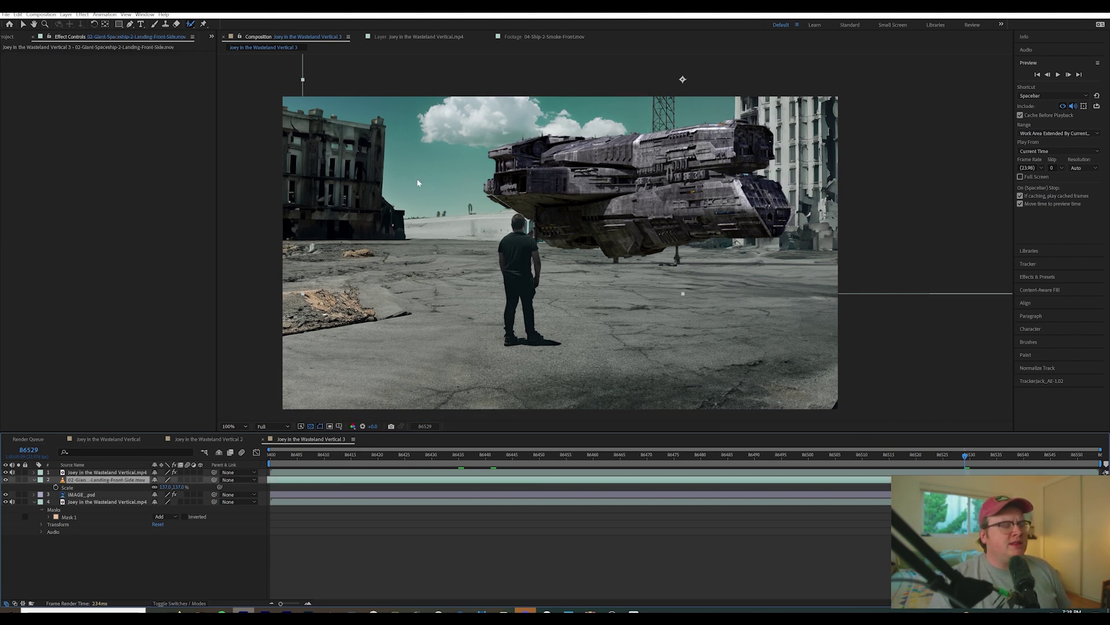
Step: Grade the spaceship with Lumetri Color, shifting Basic Correction tint and adjusting exposure
key(ctrl+space)
text(lum)
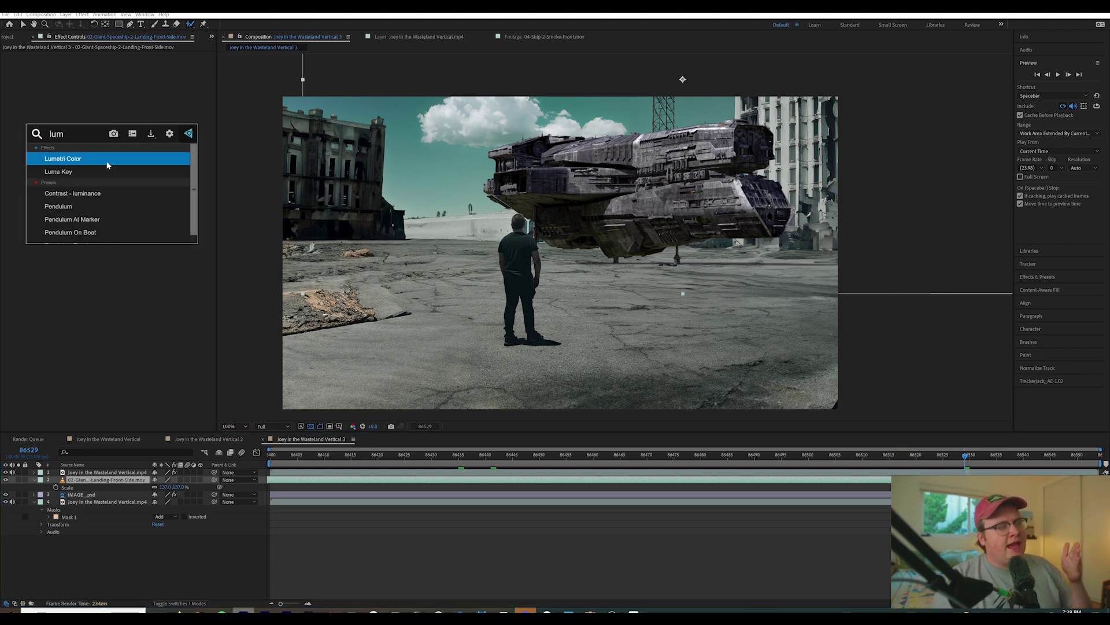
click(169, 158)
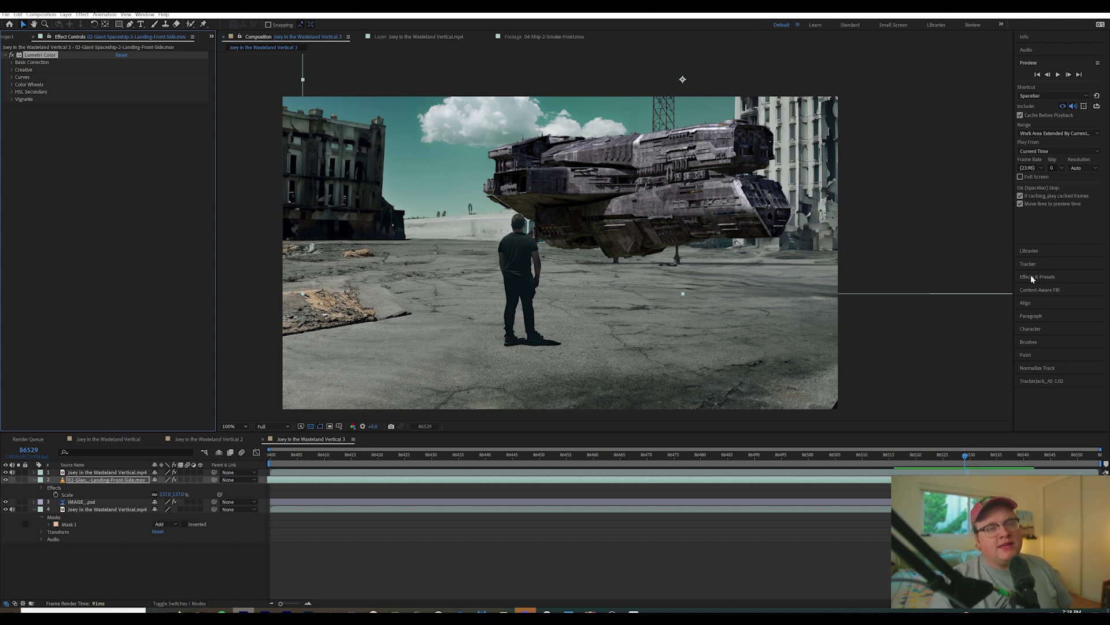
click(12, 64)
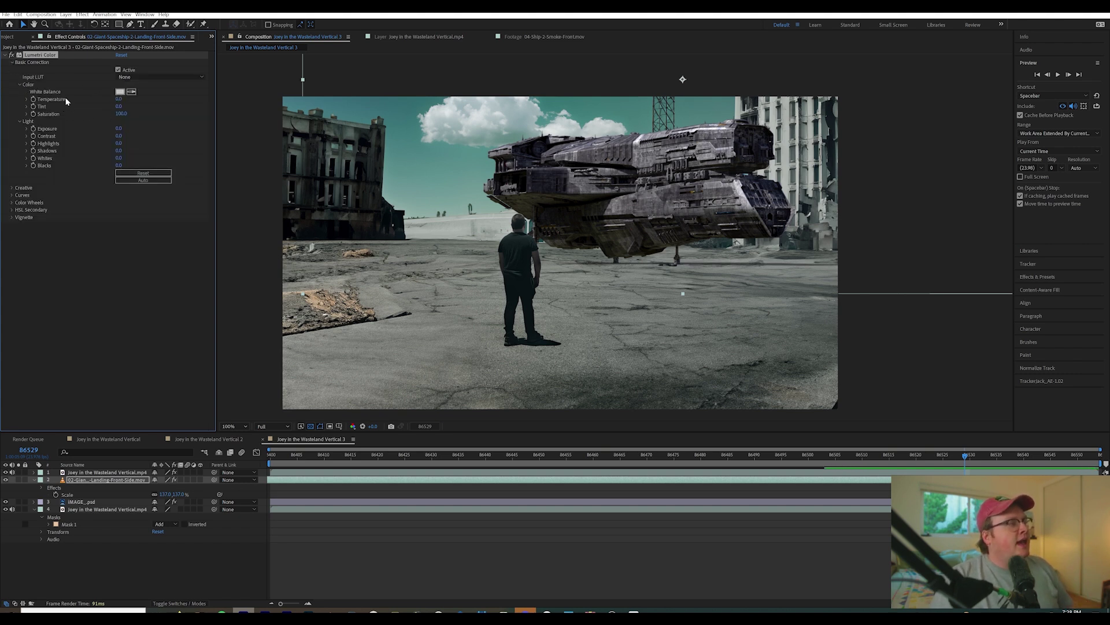
drag(118, 106, 113, 106)
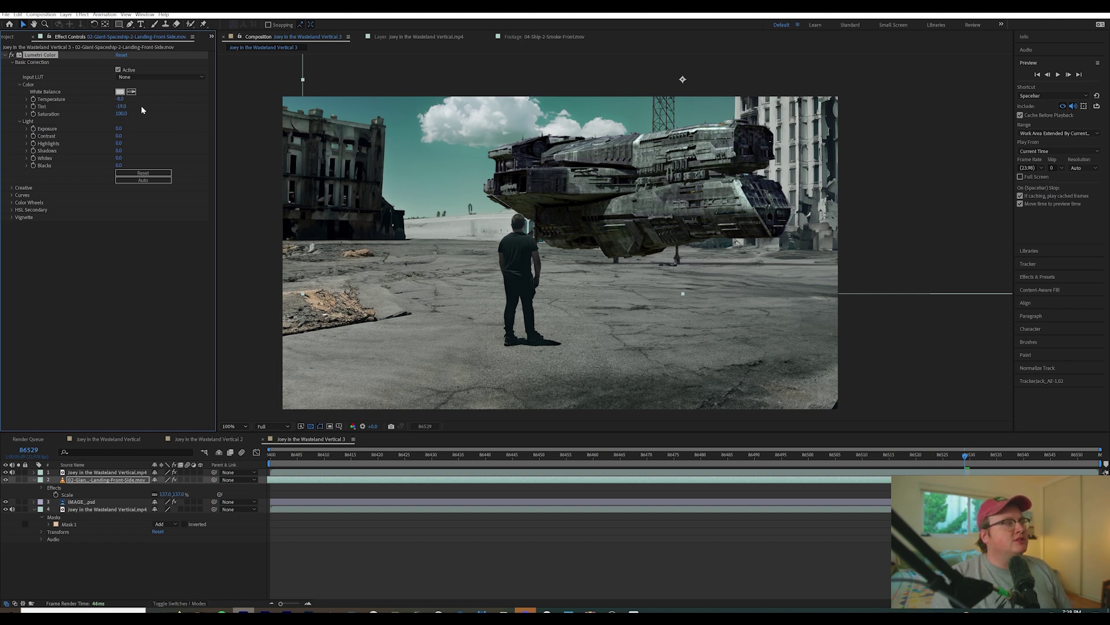
drag(116, 129, 121, 129)
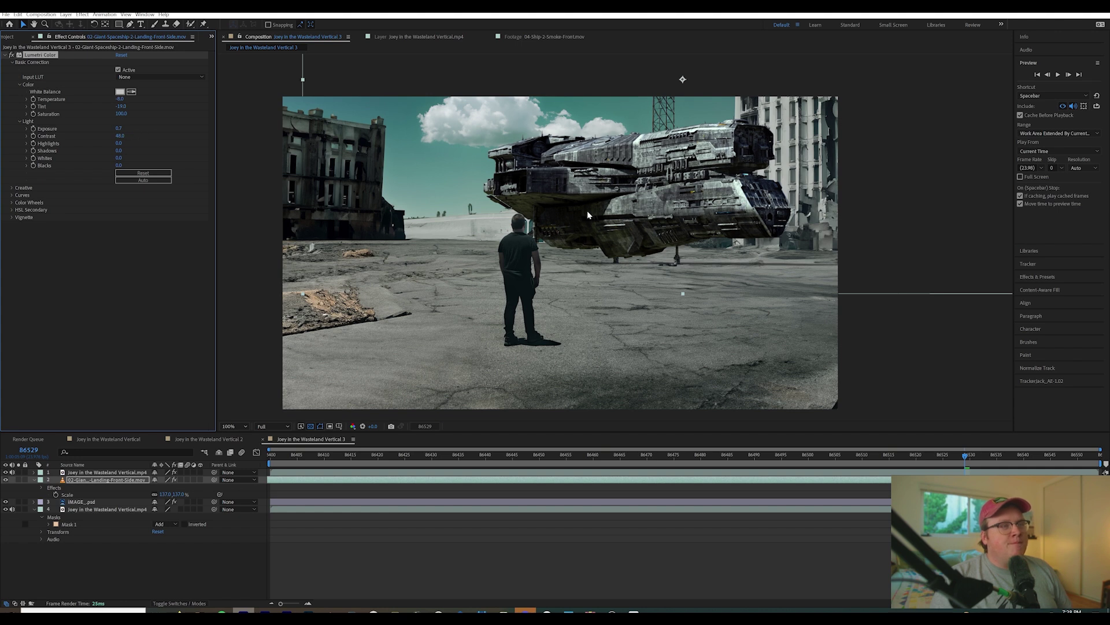
drag(119, 128, 116, 129)
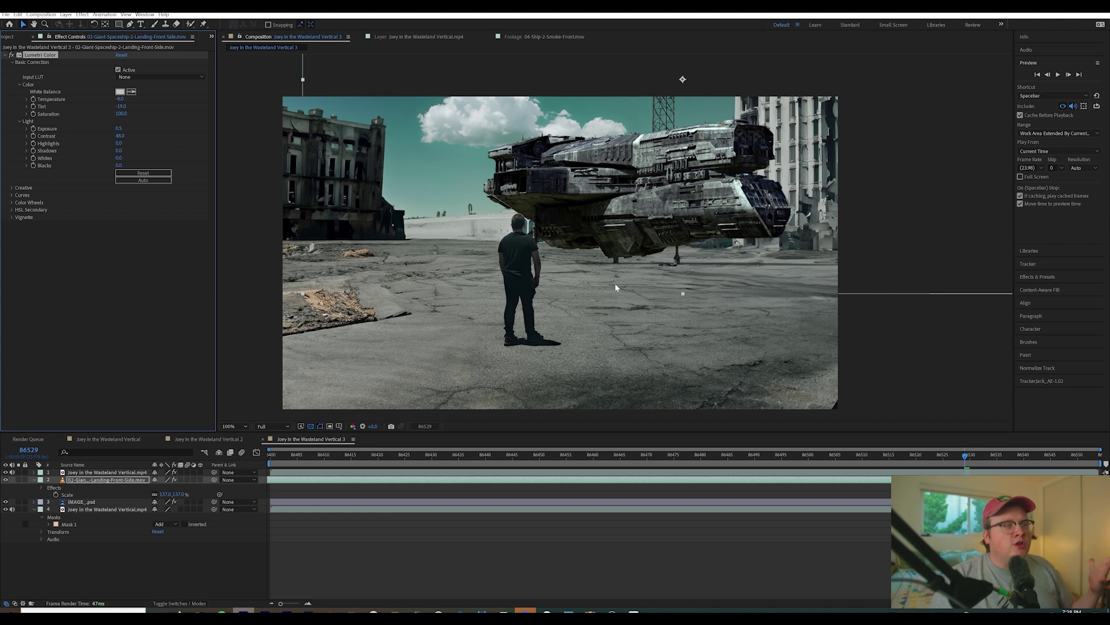
key(Home)
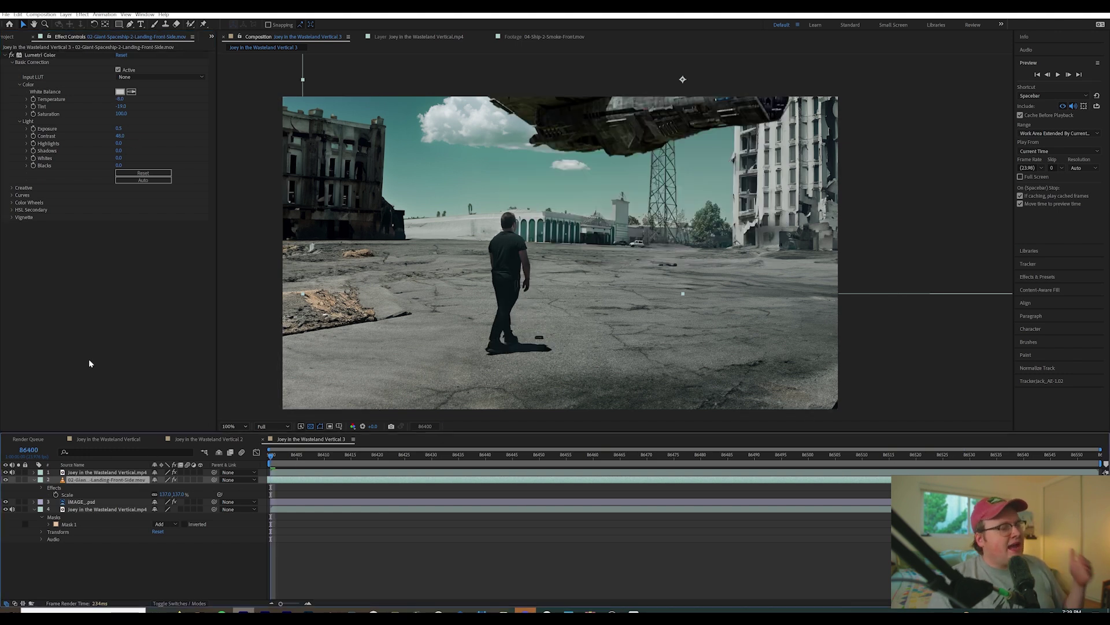
click(8, 37)
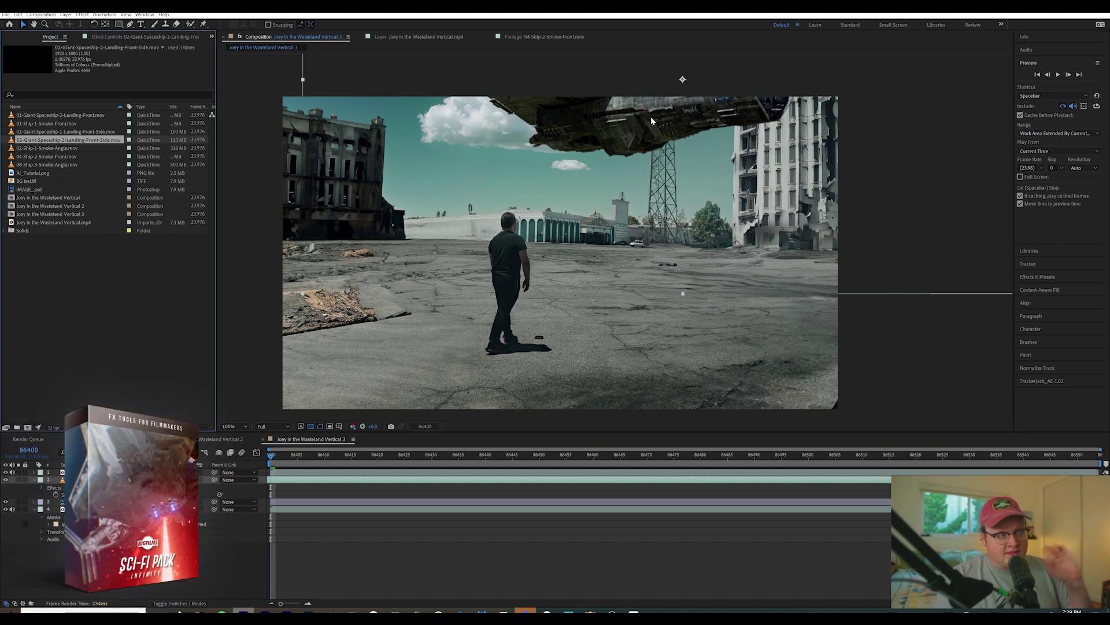
Step: Add 04-Ship-2-Smoke-Front.mov to the comp, scaled to 154% and placed beneath the ship
click(67, 148)
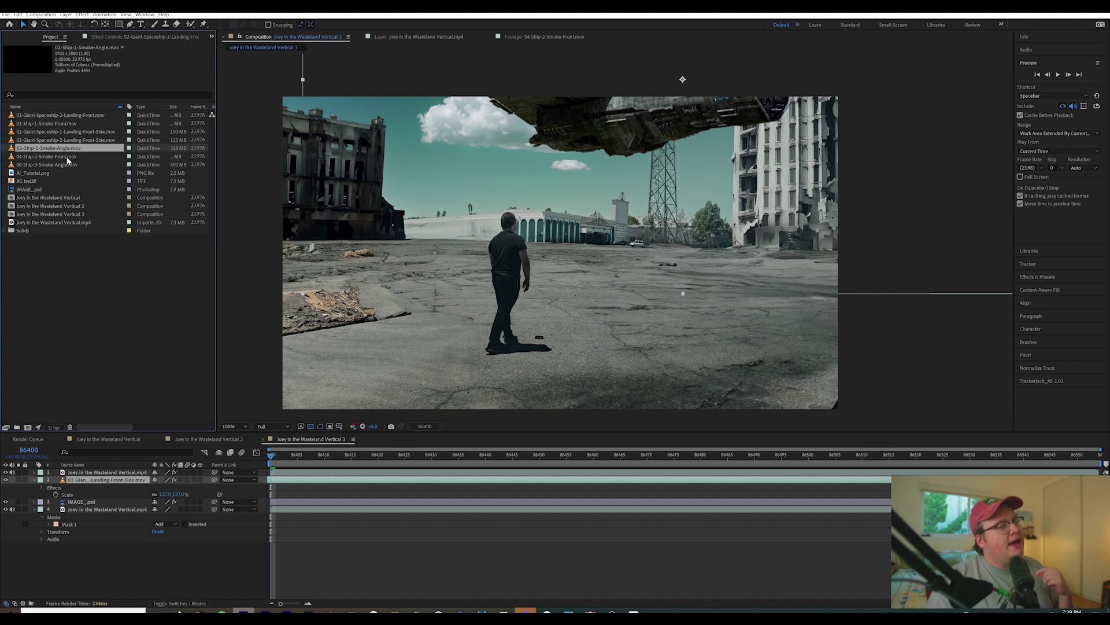
click(67, 157)
drag(55, 159, 184, 490)
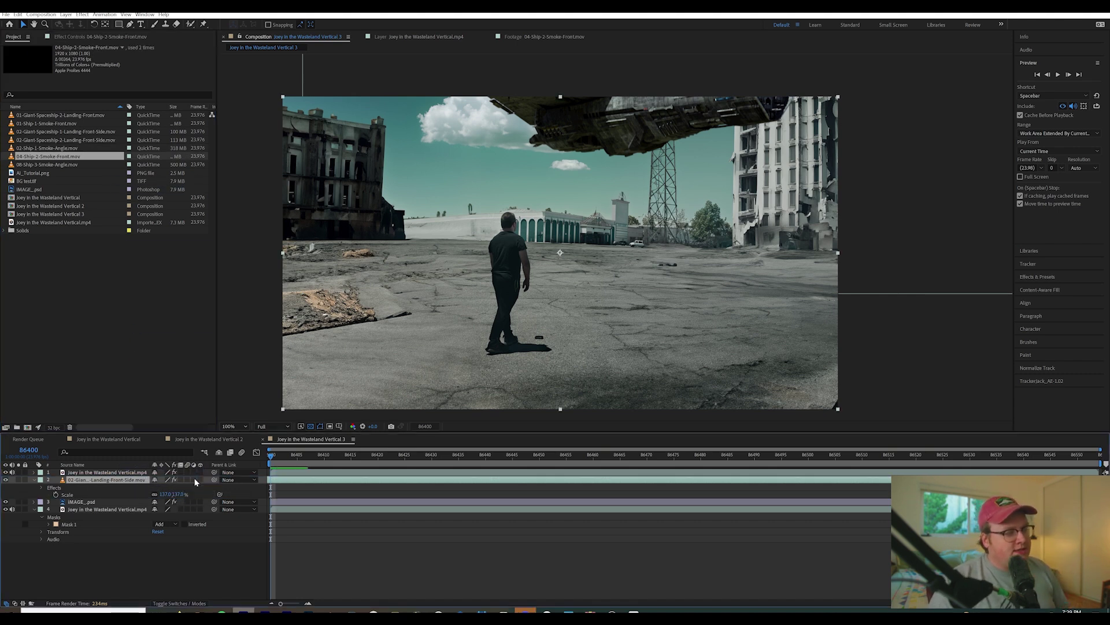
click(744, 456)
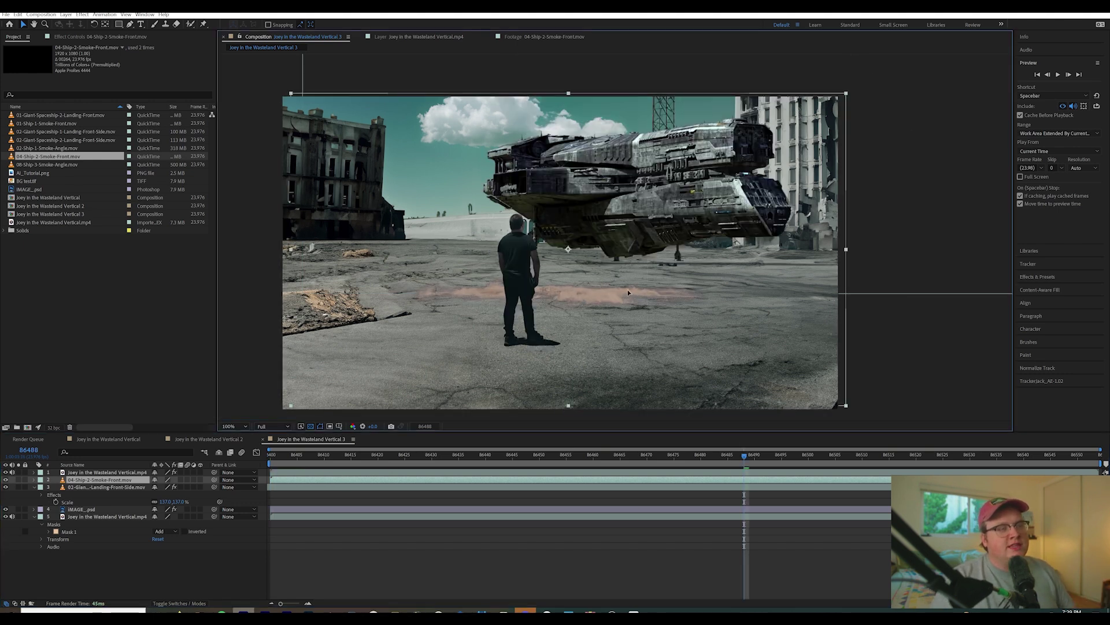
drag(603, 307, 657, 278)
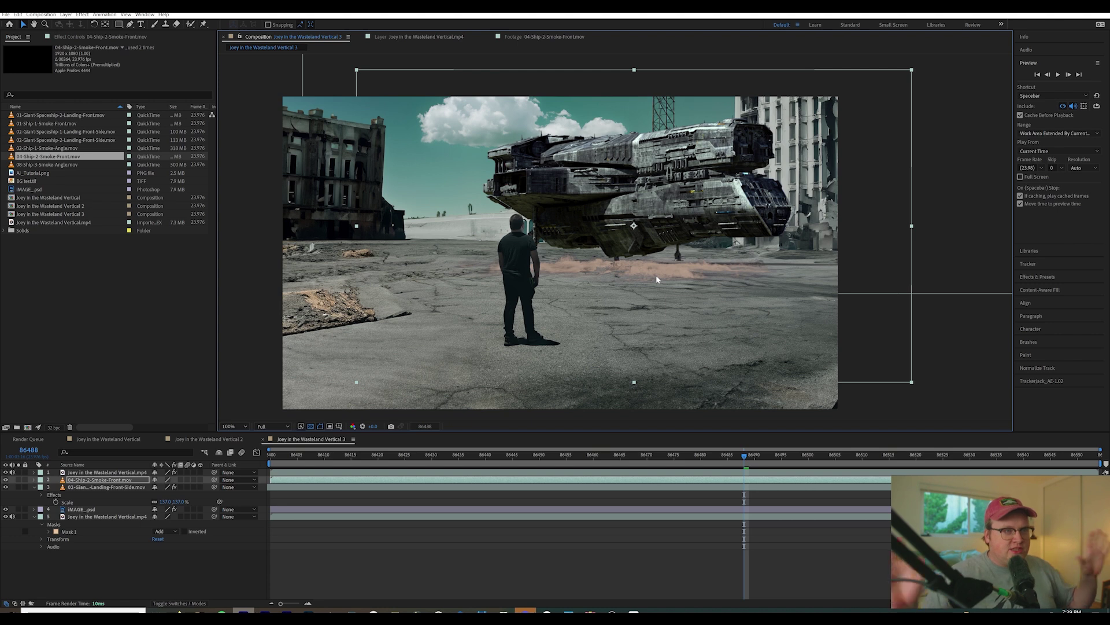
key(s)
drag(168, 487, 489, 312)
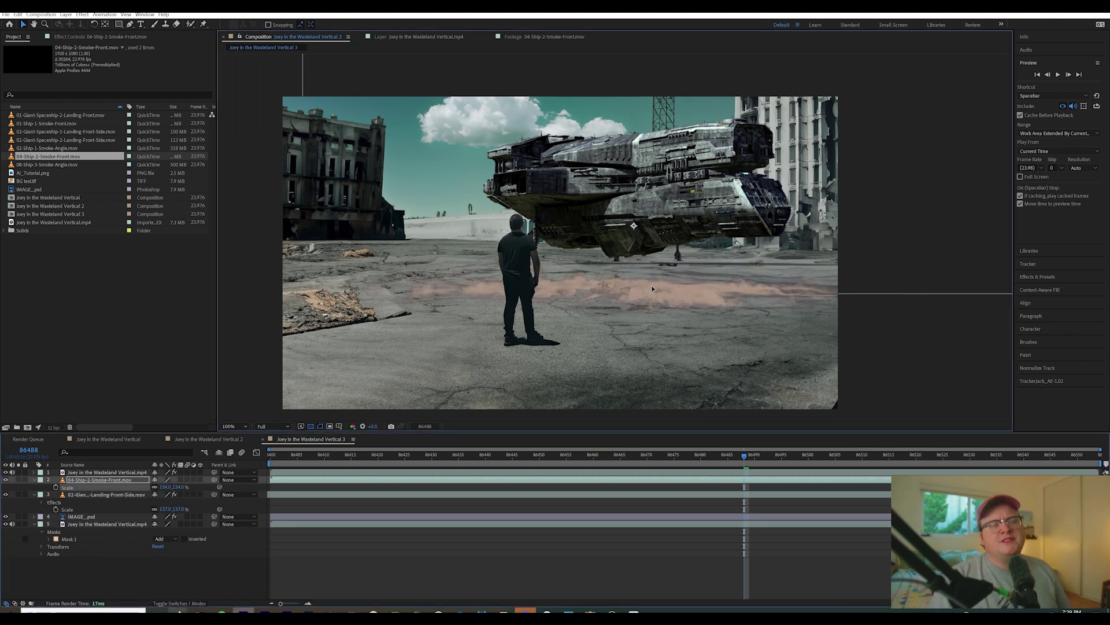
drag(650, 289, 651, 267)
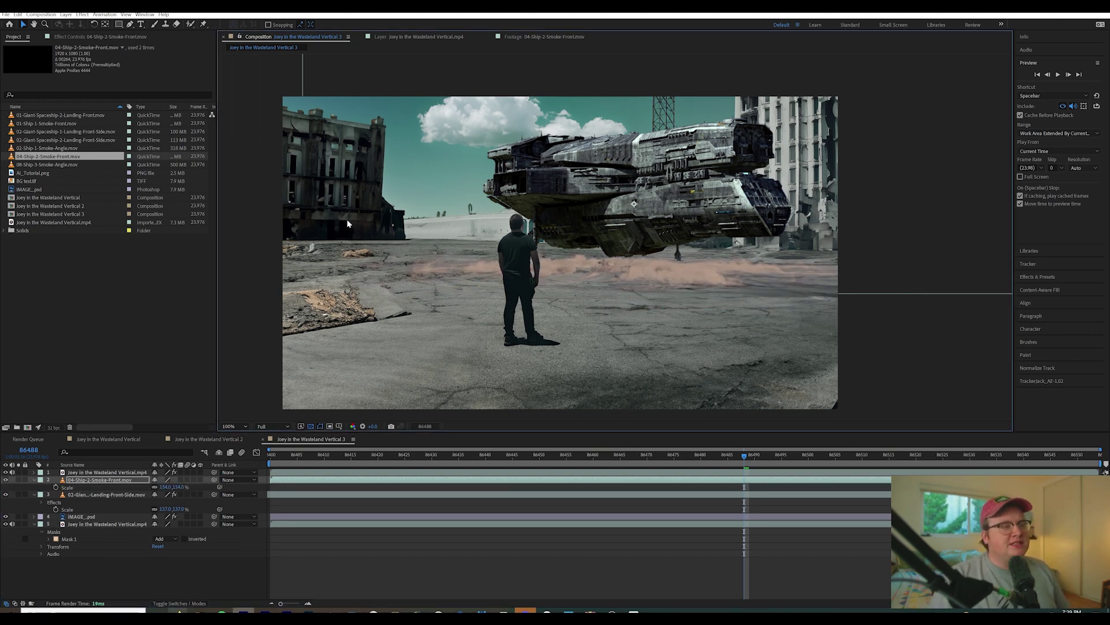
Step: Apply a Tint effect to the smoke and lower its opacity to about 50%
click(123, 37)
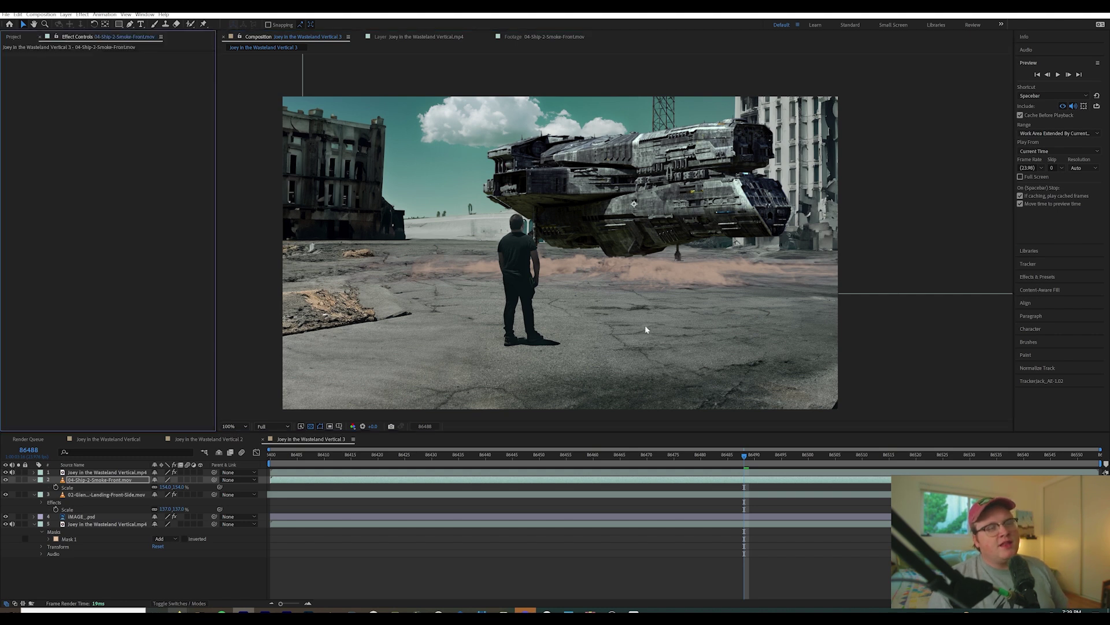
key(ctrl+space)
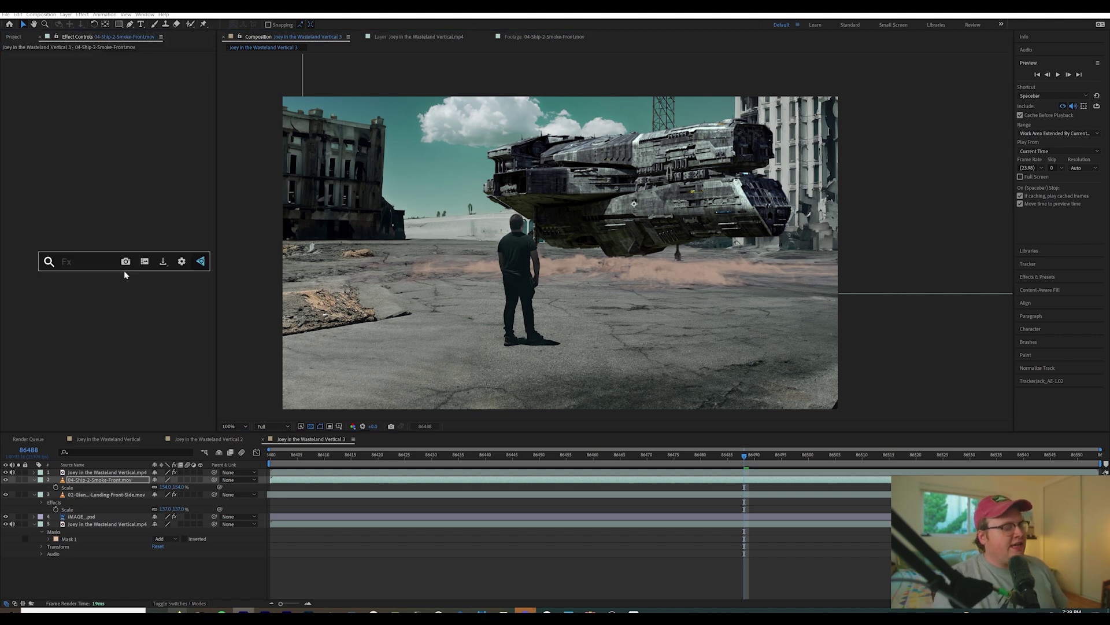
text(tint)
key(Return)
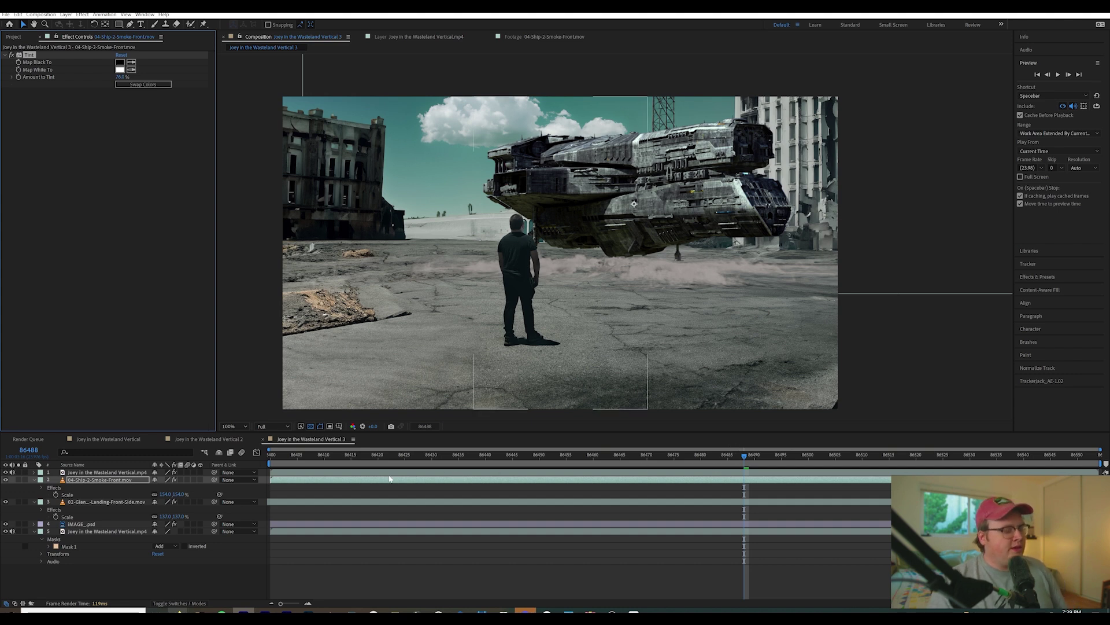
key(t)
drag(161, 491, 136, 480)
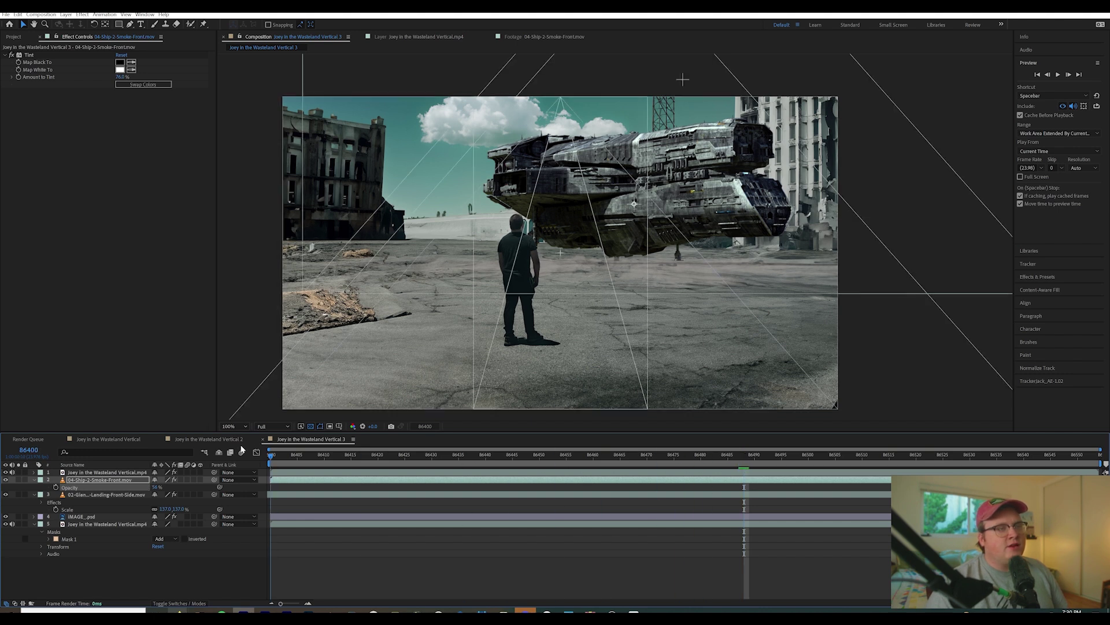
key(Home)
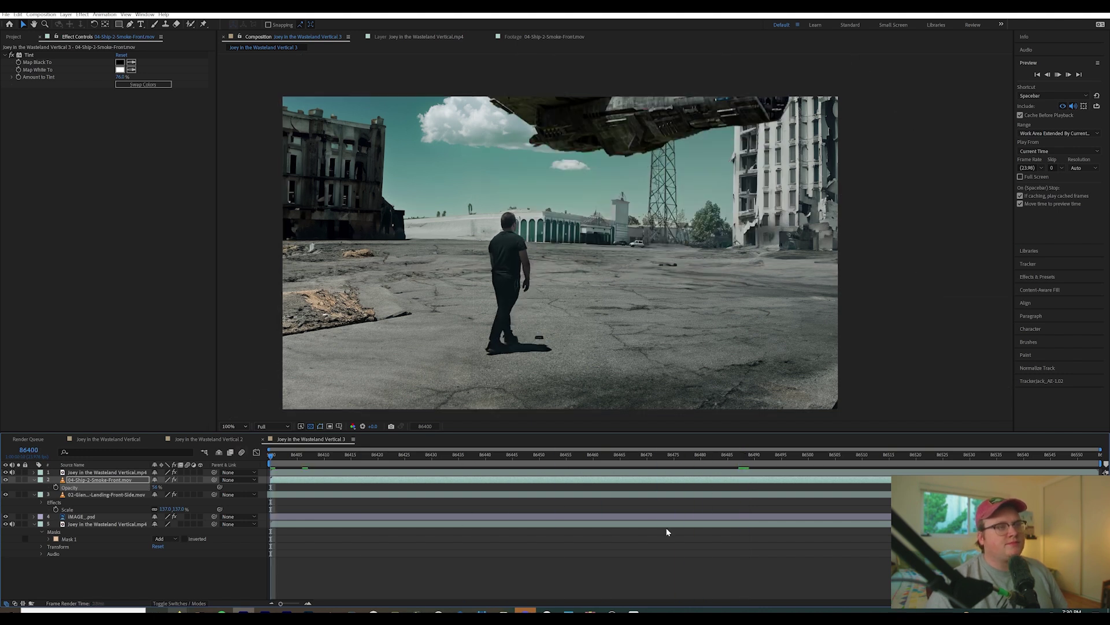
Step: Play back the full wasteland composite from its first frame
key(space)
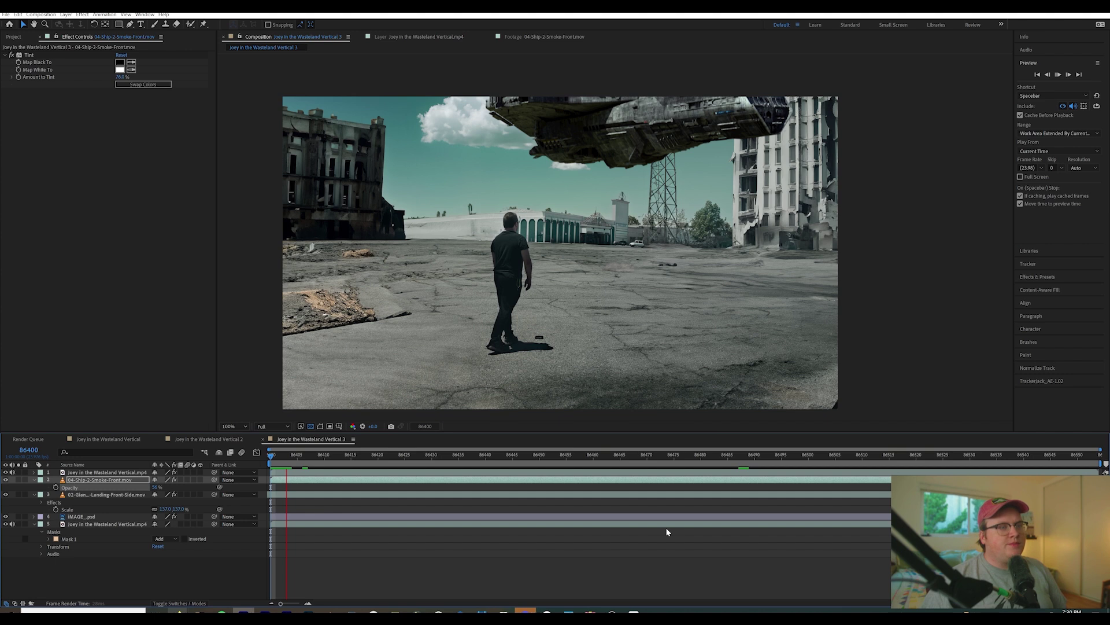